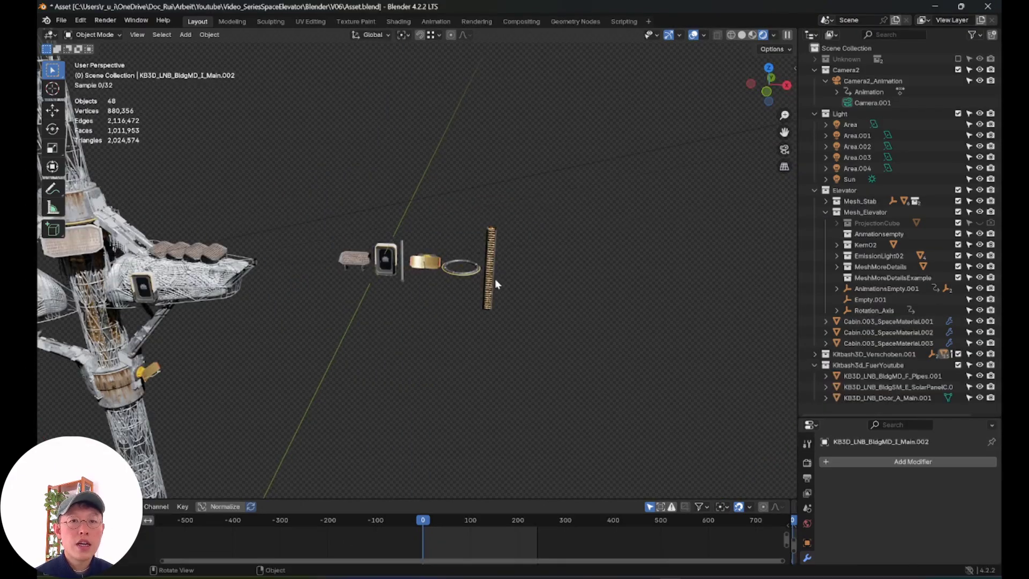
# Select the door part beside the space elevator, frame it in the view, and examine the row of separate kitbash parts.
pyautogui.scroll(3, 494, 280)
pyautogui.moveTo(458, 278); pyautogui.dragTo(465, 273, button='middle')
pyautogui.keyDown('shift'); pyautogui.moveTo(304, 278); pyautogui.dragTo(443, 266, button='middle'); pyautogui.keyUp('shift')
pyautogui.scroll(-3, 407, 266)
pyautogui.scroll(2, 409, 267)
pyautogui.click(450, 261)
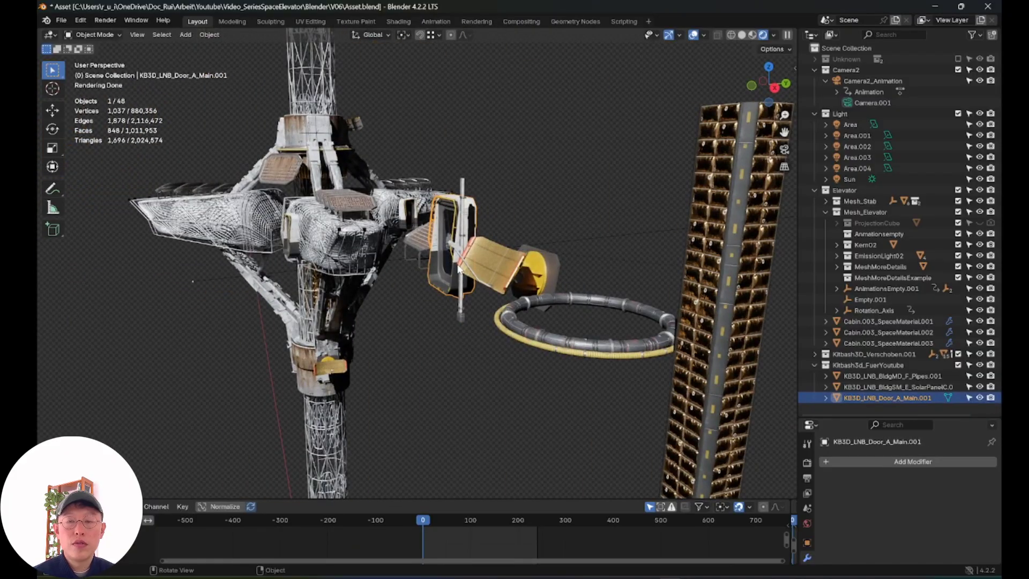
pyautogui.press('q')
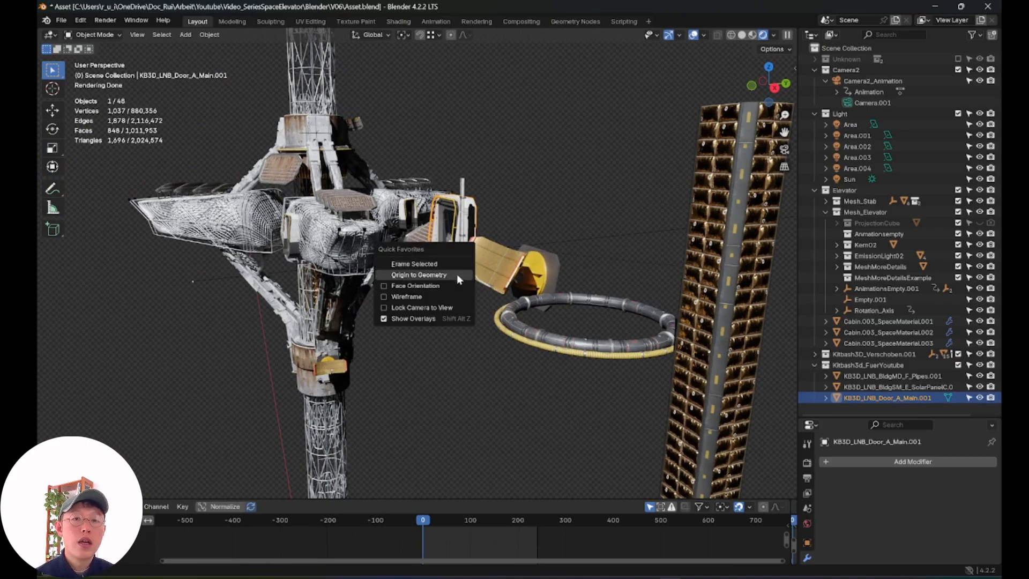
pyautogui.click(452, 264)
pyautogui.moveTo(519, 290); pyautogui.dragTo(461, 337, button='middle')
pyautogui.moveTo(391, 340); pyautogui.dragTo(395, 338, button='middle')
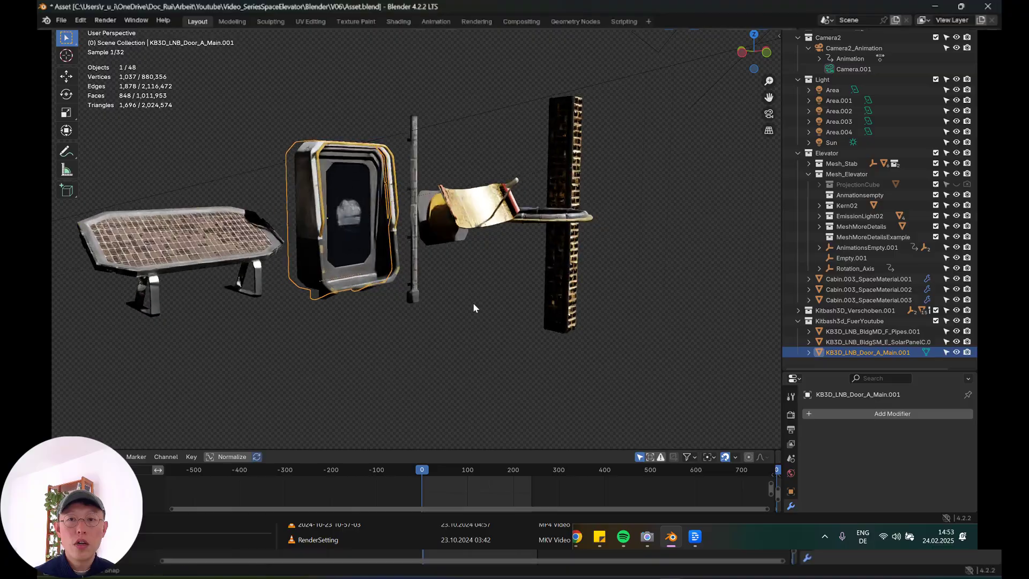
pyautogui.moveTo(472, 303); pyautogui.dragTo(438, 322, button='middle')
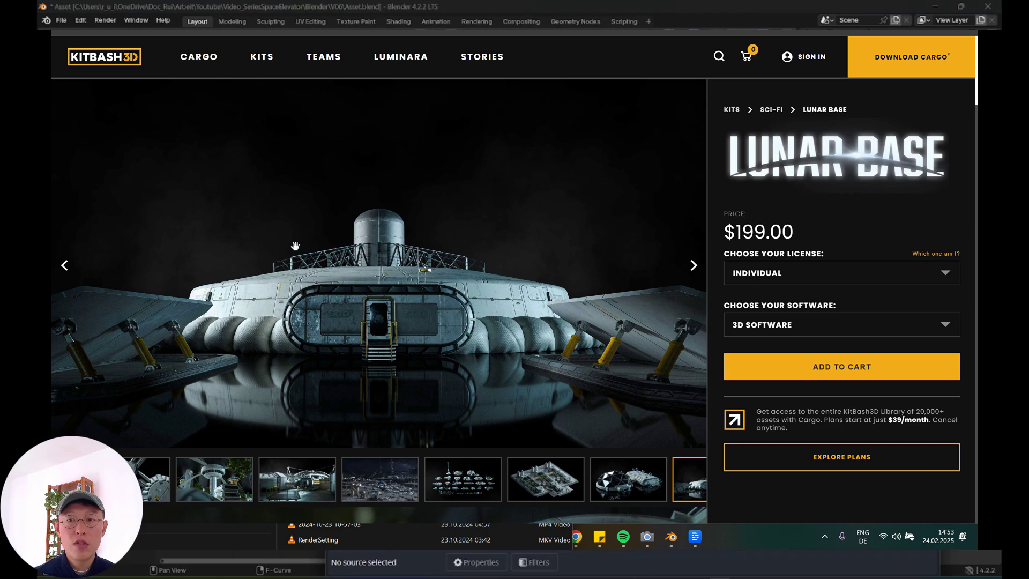
# Switch to the KitBash3D website and look through the image gallery of the Lunar Base kit.
pyautogui.scroll(-1, 295, 247)
pyautogui.scroll(1, 295, 246)
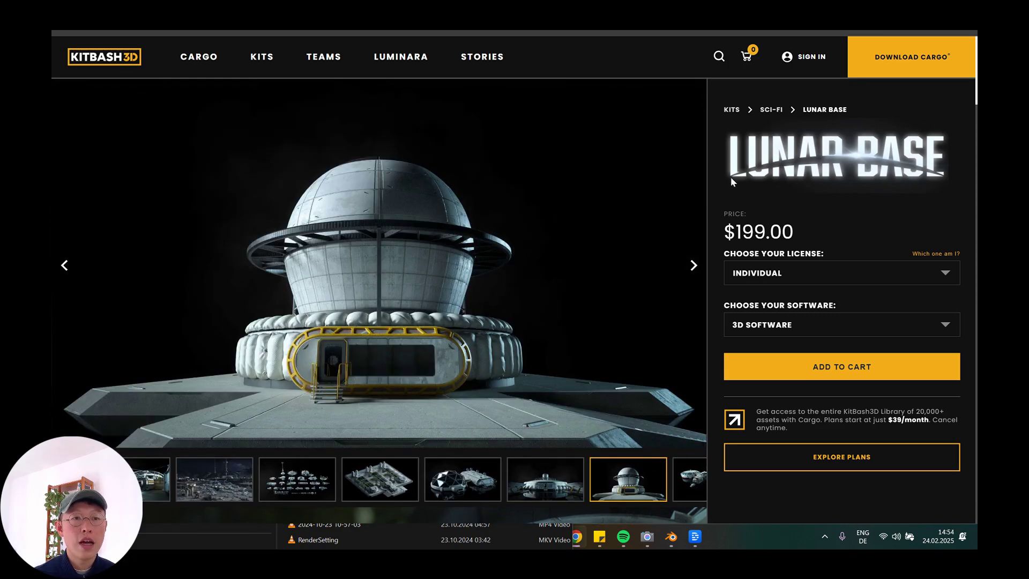
pyautogui.click(694, 276)
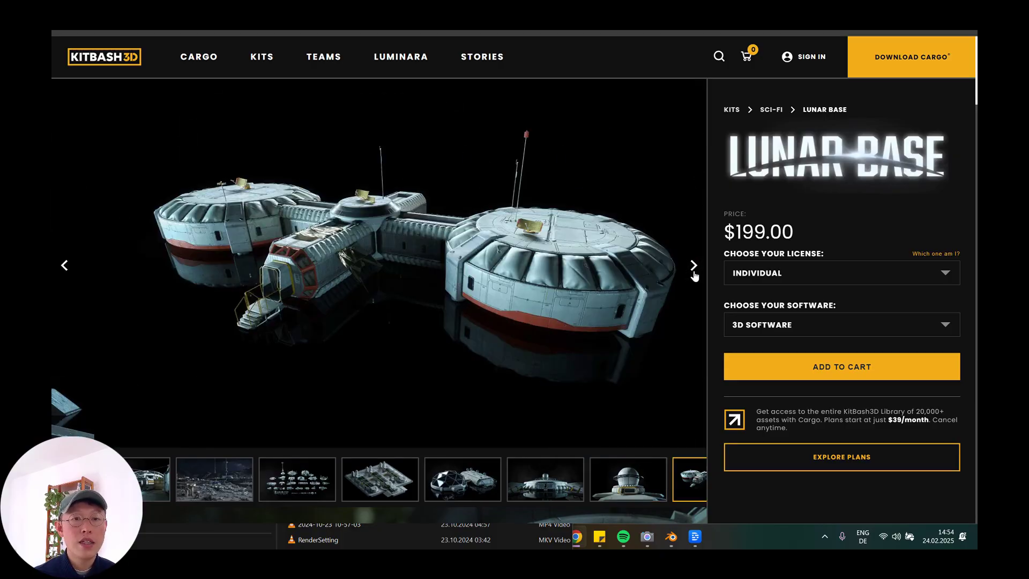
pyautogui.click(694, 275)
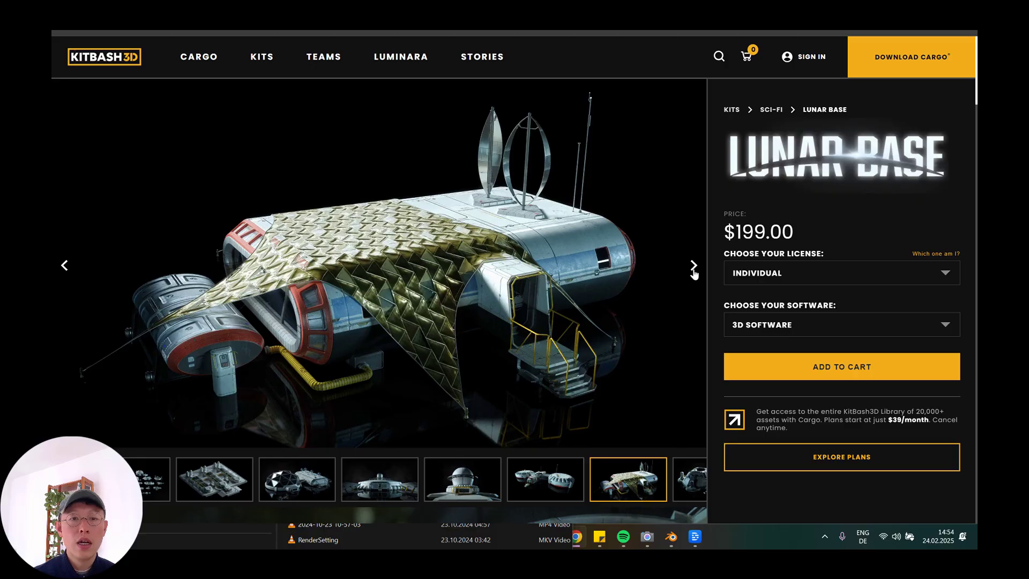
pyautogui.click(694, 274)
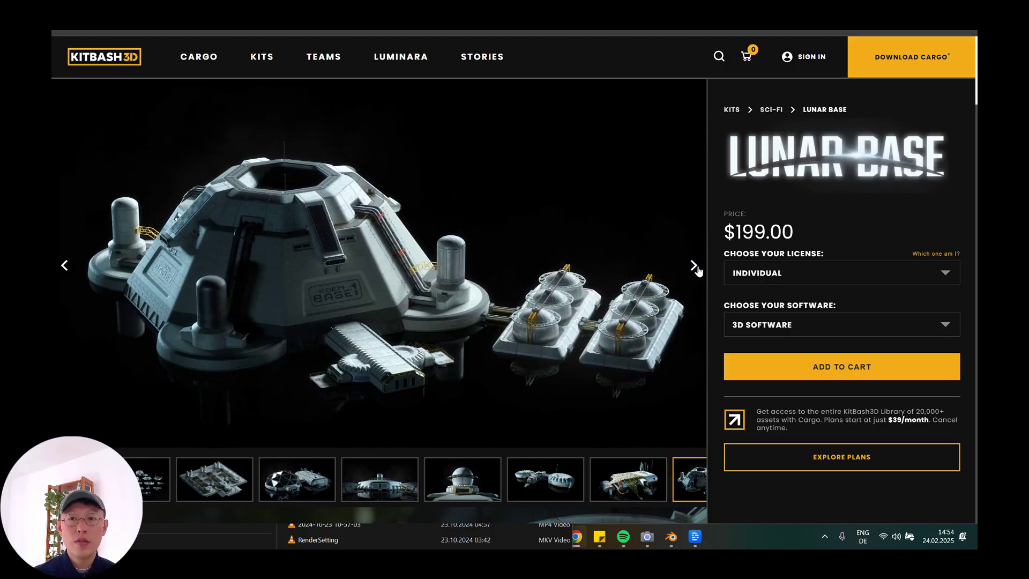
pyautogui.click(696, 270)
pyautogui.click(696, 270)
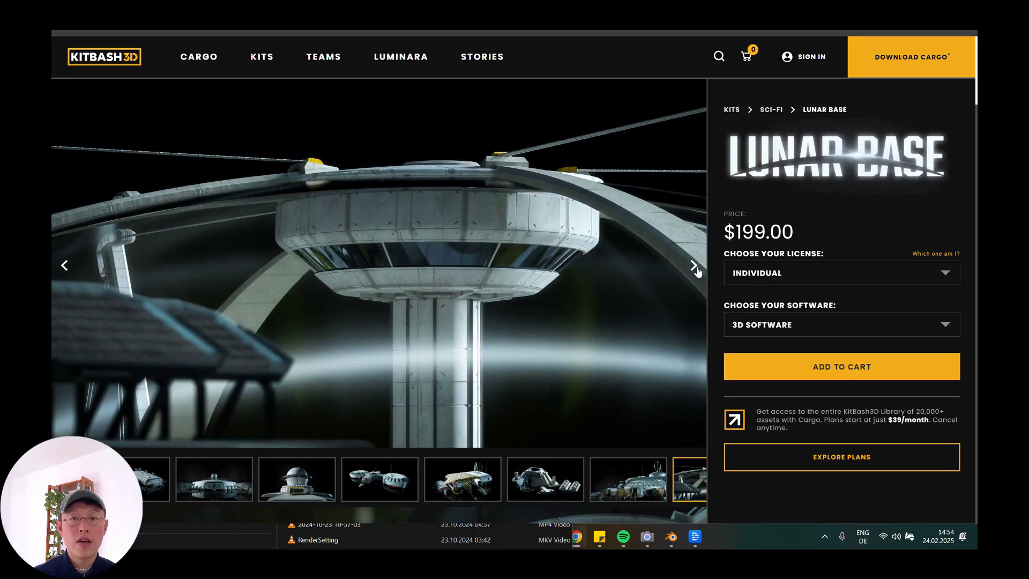
pyautogui.click(694, 268)
pyautogui.click(694, 268)
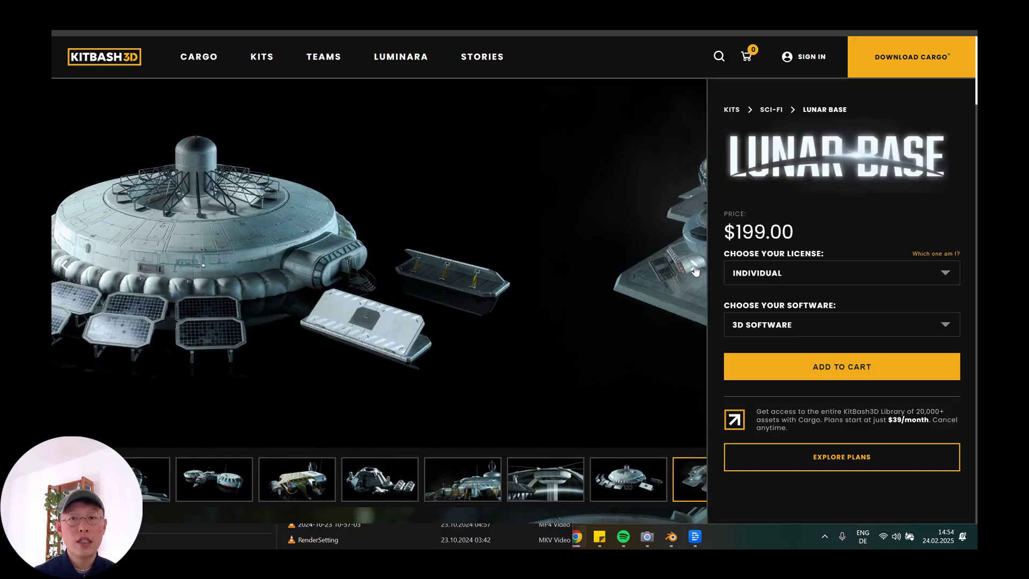
pyautogui.click(695, 268)
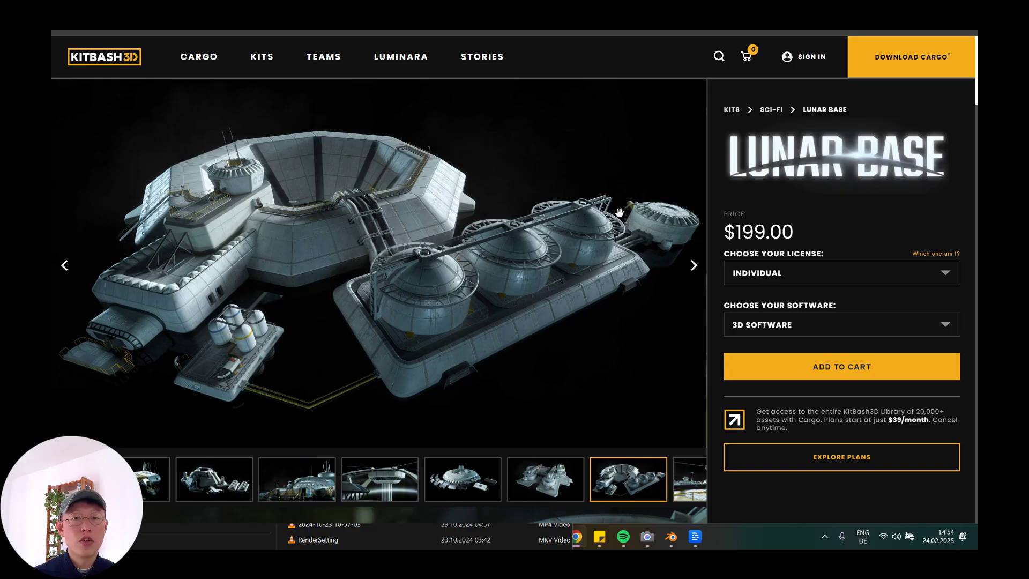
pyautogui.click(693, 272)
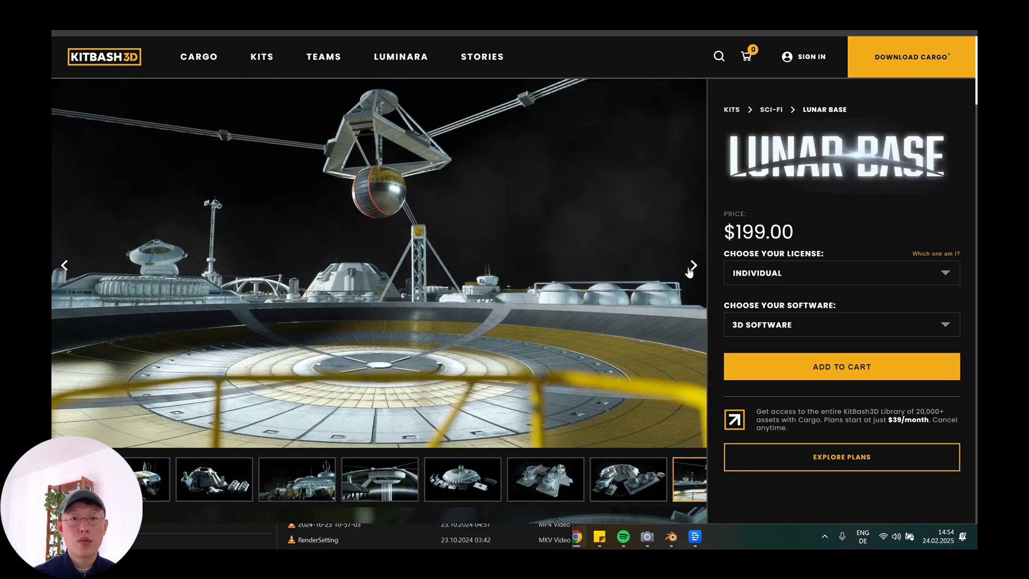
pyautogui.click(693, 272)
pyautogui.click(693, 272)
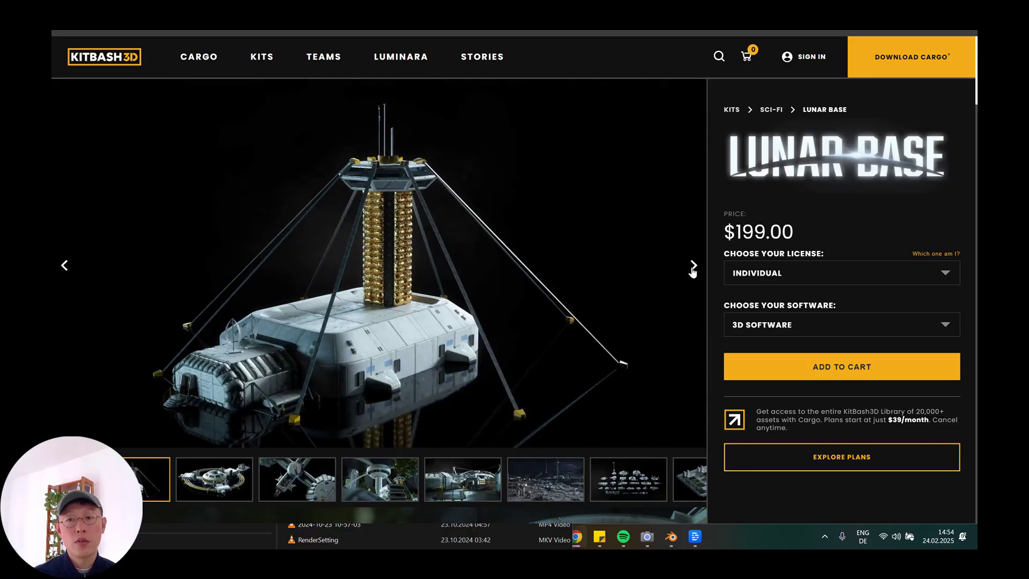
pyautogui.click(692, 272)
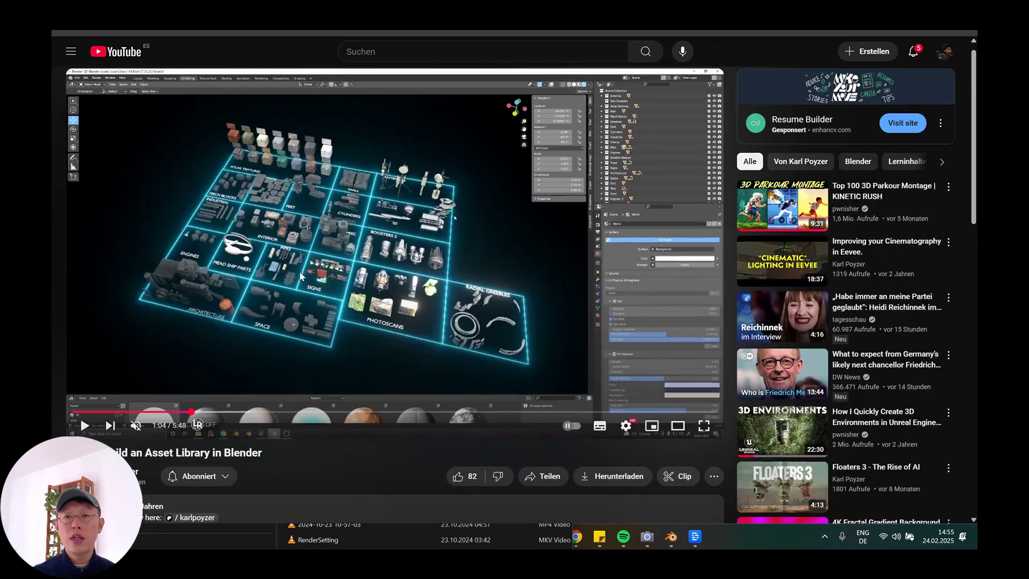
# On YouTube, view the description of "How to Build an Asset Library in Blender" and return to the video for playback.
pyautogui.scroll(-3, 227, 363)
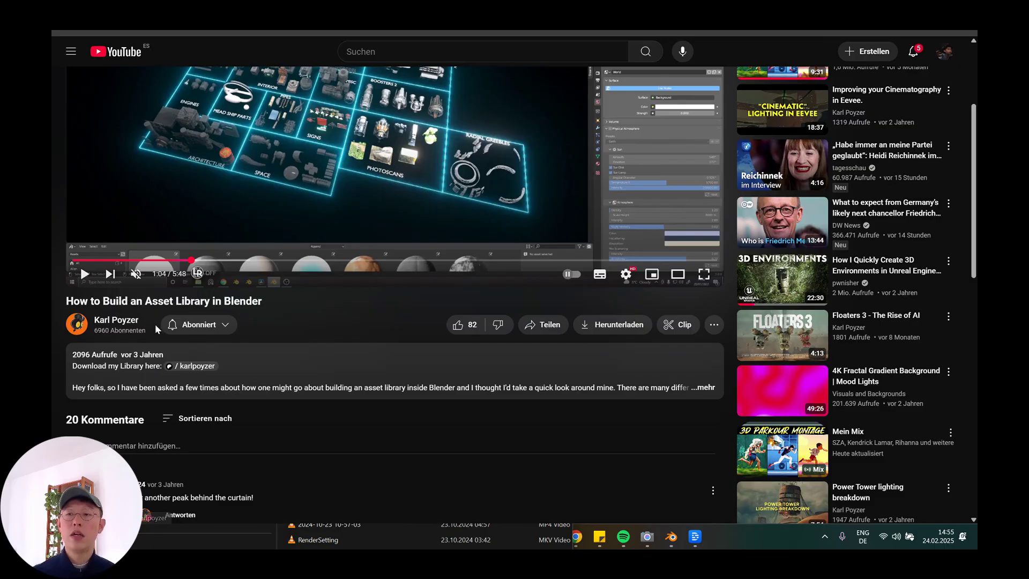
pyautogui.scroll(1, 232, 316)
pyautogui.scroll(3, 232, 312)
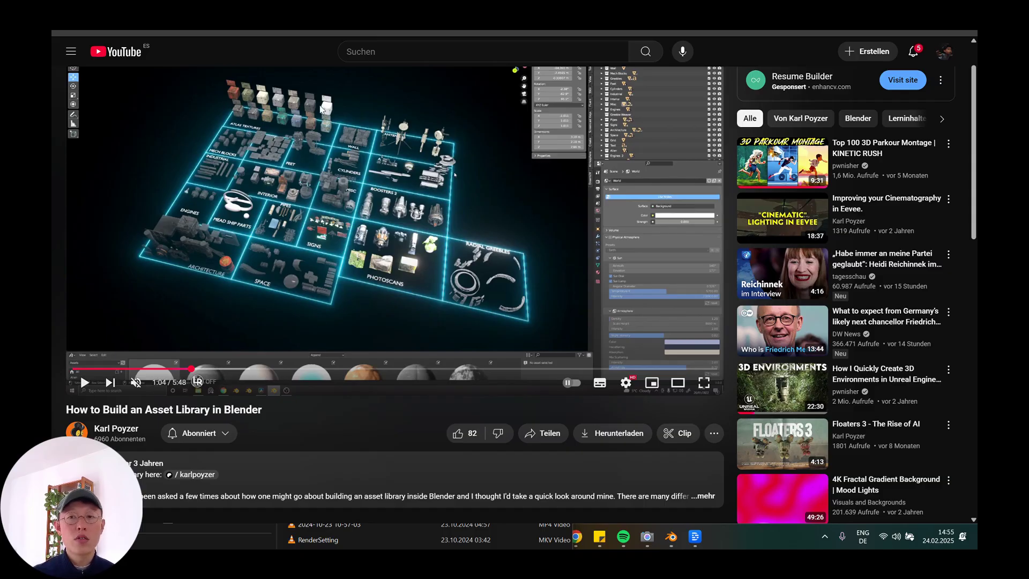
pyautogui.click(90, 393)
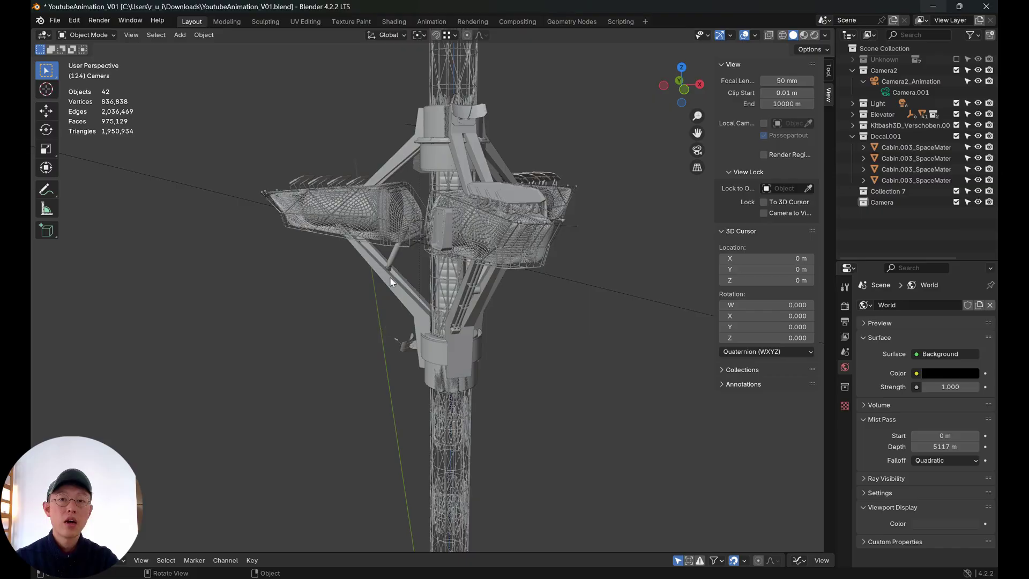
# In Blender, add a new camera to the Camera collection from the front orthographic view.
pyautogui.moveTo(390, 276); pyautogui.dragTo(510, 128, button='middle')
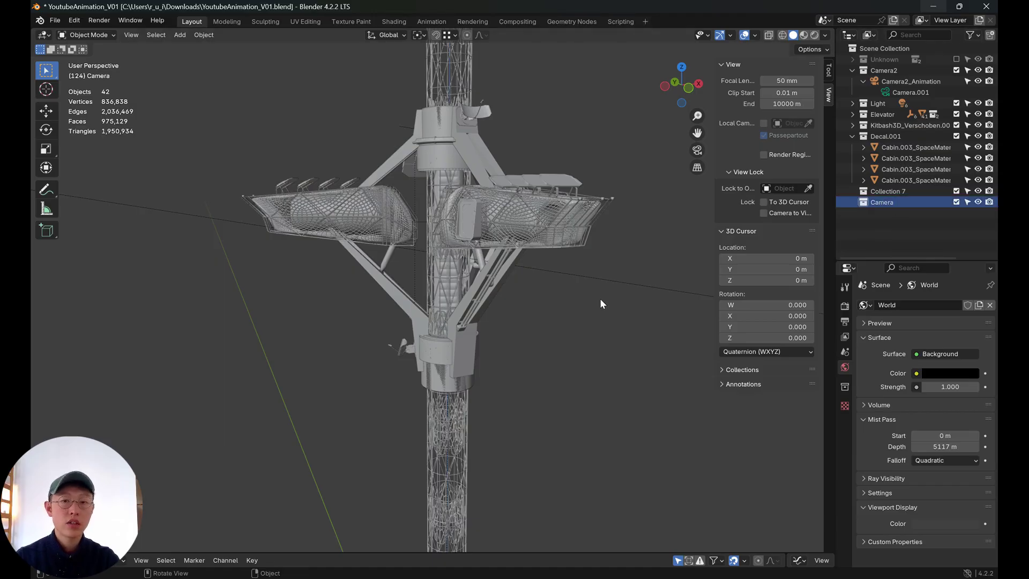
pyautogui.moveTo(599, 298); pyautogui.dragTo(583, 297, button='middle')
pyautogui.press('KP_1')
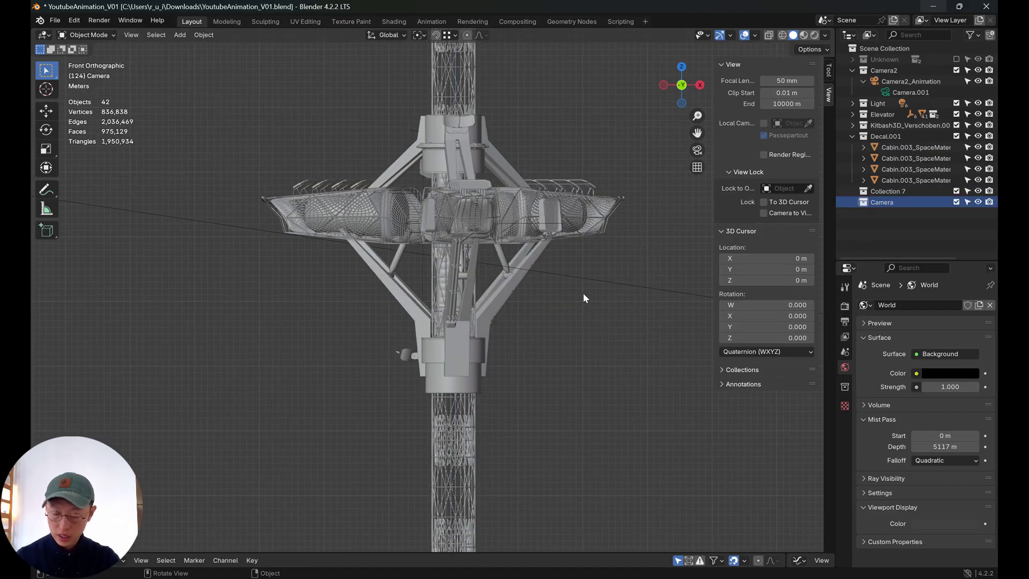
pyautogui.hotkey('shift', 'a')
pyautogui.click(583, 294)
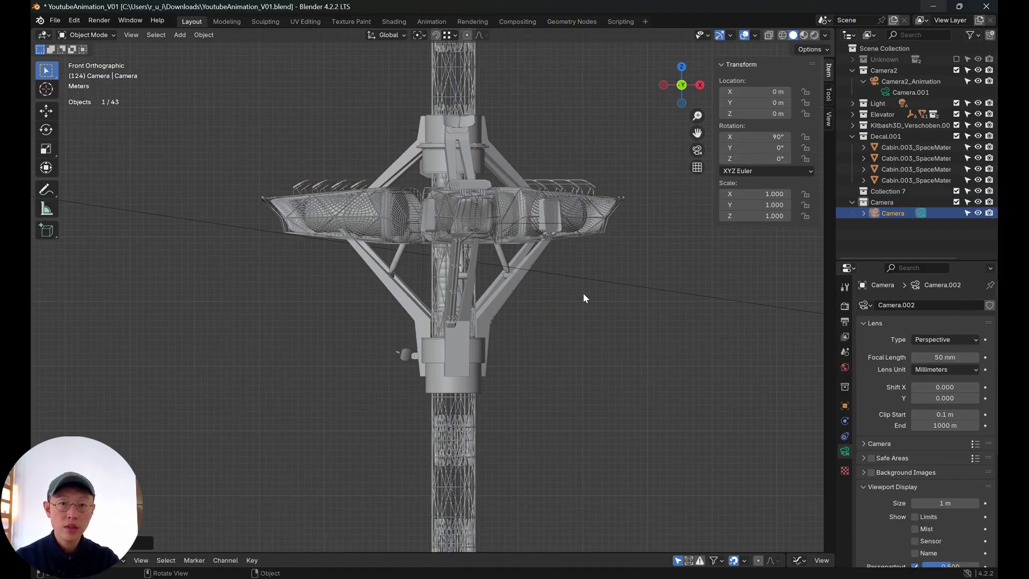
# Raise the new camera to the elevator's cabin level, at about Z 112.64 m.
pyautogui.scroll(-6, 584, 296)
pyautogui.scroll(3, 507, 349)
pyautogui.moveTo(502, 530)
pyautogui.keyDown('shift'); pyautogui.mouseDown(button='middle')
pyautogui.moveTo(507, 348)
pyautogui.moveTo(505, 531)
pyautogui.mouseUp(button='middle'); pyautogui.keyUp('shift')
pyautogui.press('g')
pyautogui.click(509, 173)
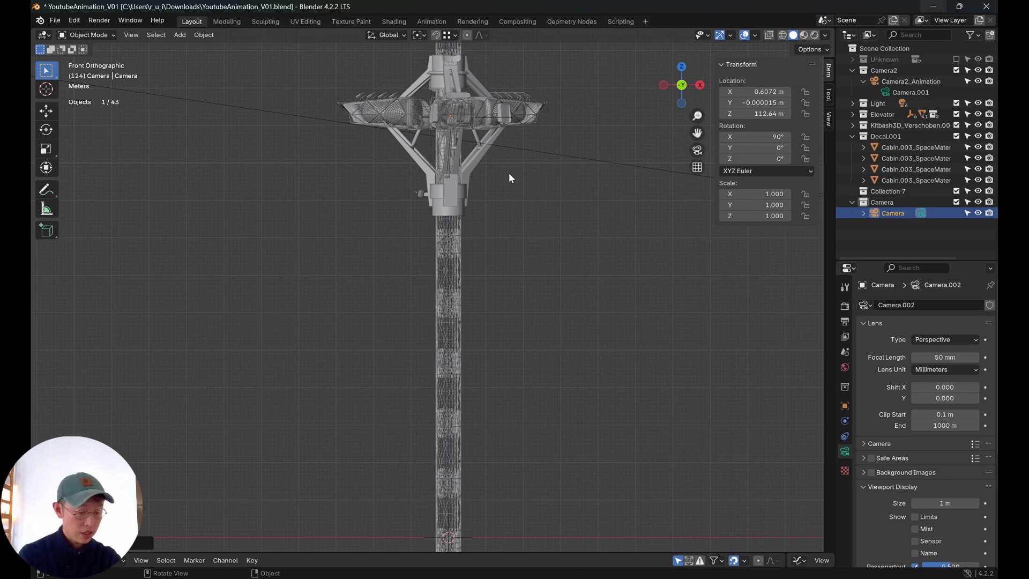
# From the side view, move the camera out in front of the elevator to about Y -45.84 m.
pyautogui.press('KP_3')
pyautogui.press('g')
pyautogui.click(337, 185)
pyautogui.moveTo(337, 185); pyautogui.dragTo(396, 294, button='middle')
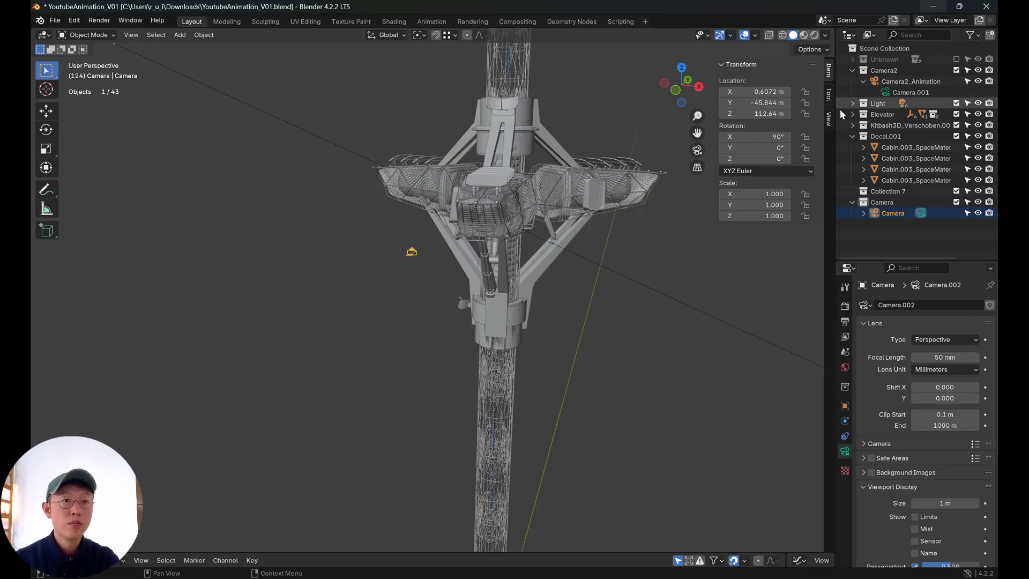
# Look at the elevator through the Camera2_Animation camera, and make the new Camera the active one.
pyautogui.click(749, 240)
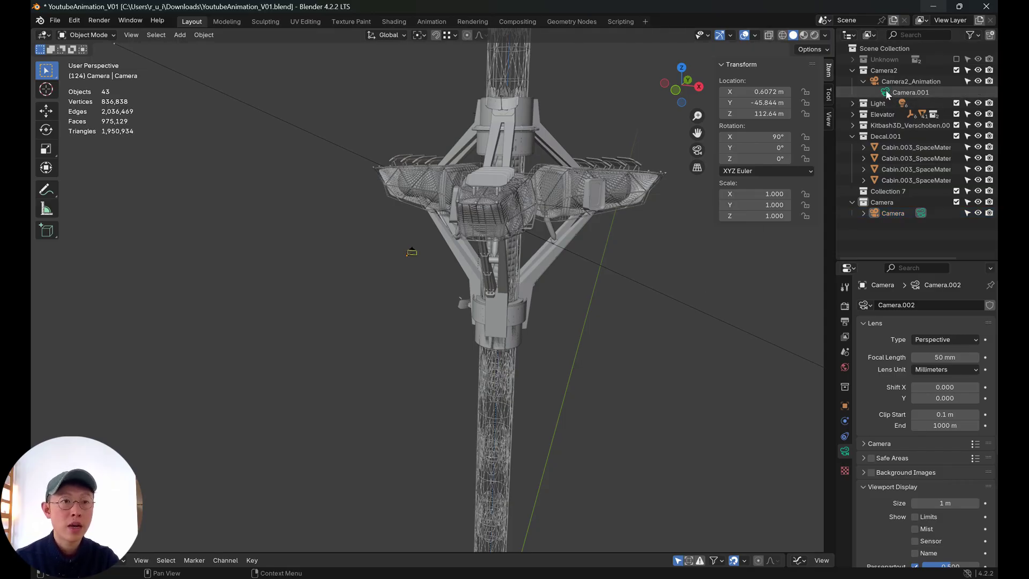
pyautogui.click(903, 94)
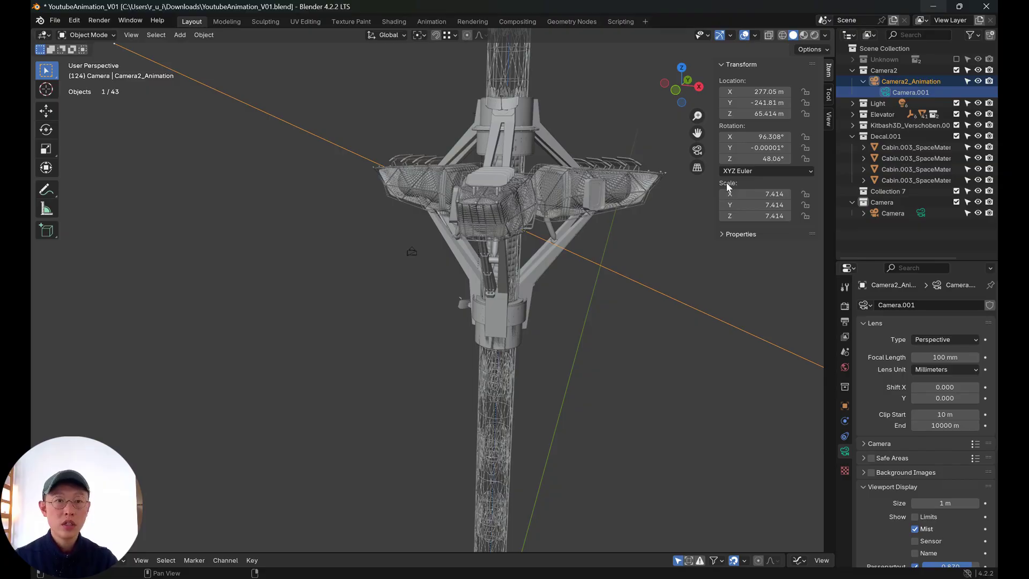
pyautogui.press('KP_0')
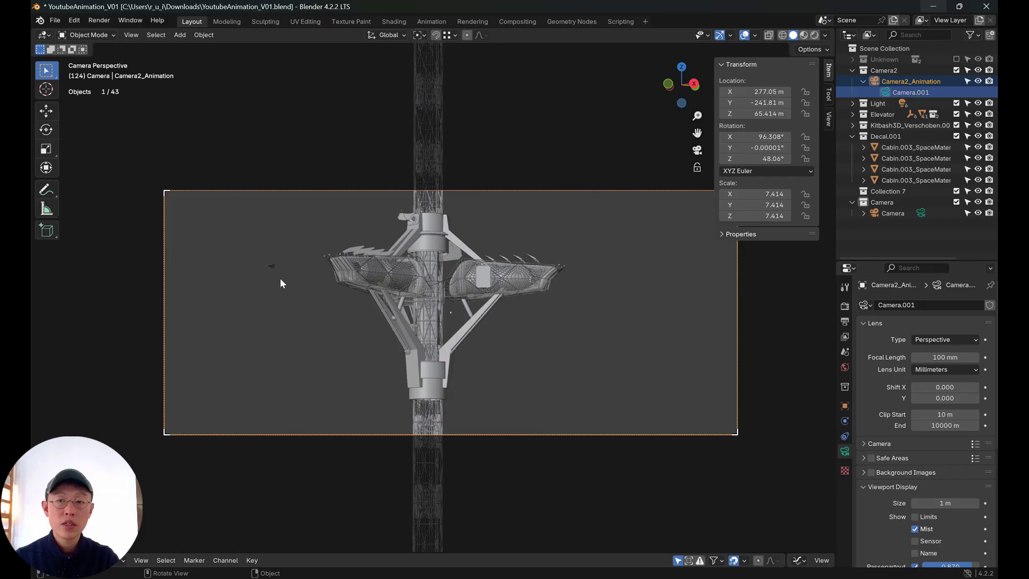
pyautogui.click(921, 214)
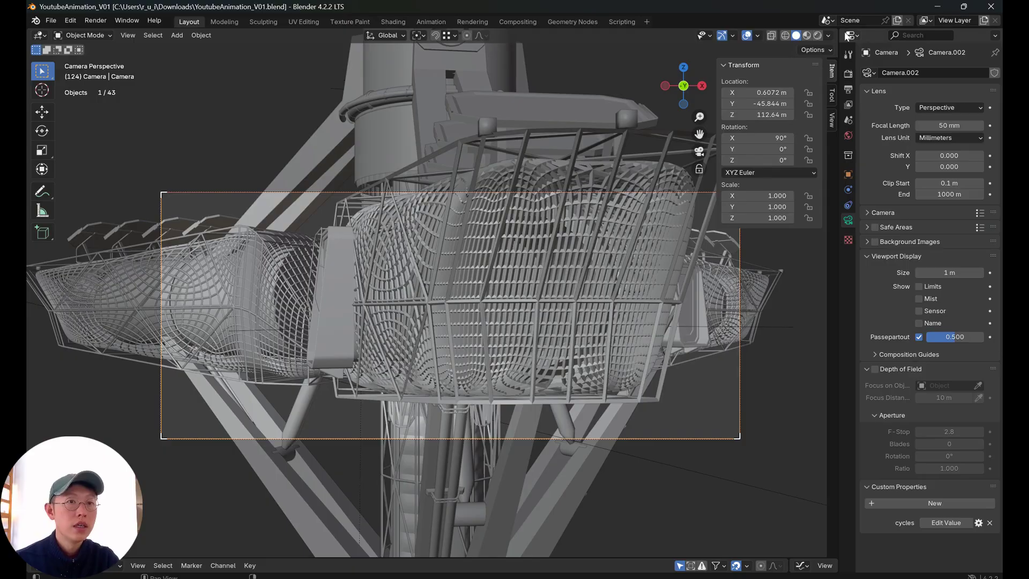
# Split the 3D viewport into two side-by-side views, one looking through the camera and the other in free user perspective.
pyautogui.moveTo(846, 36); pyautogui.dragTo(500, 44)
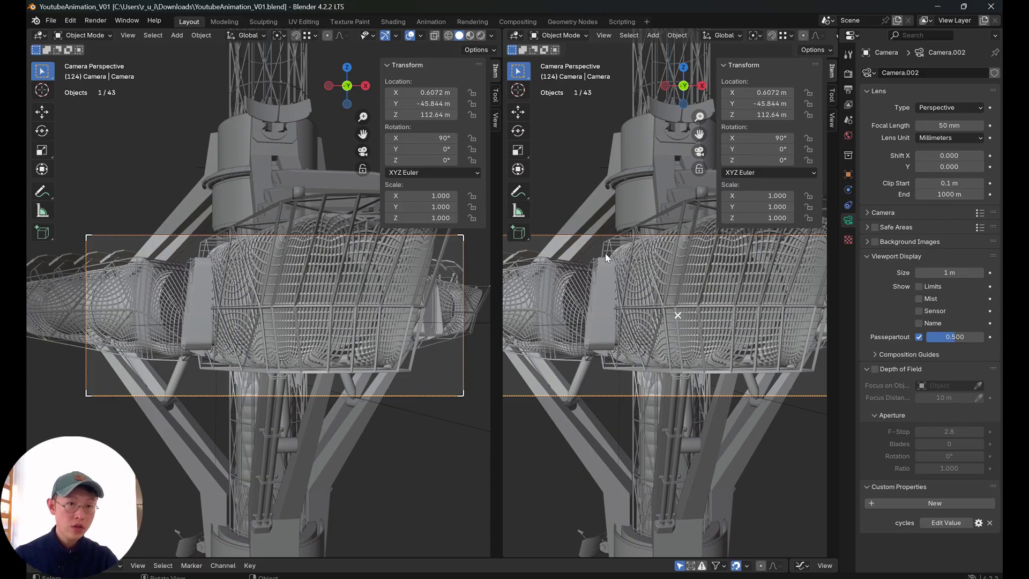
pyautogui.press('KP_0')
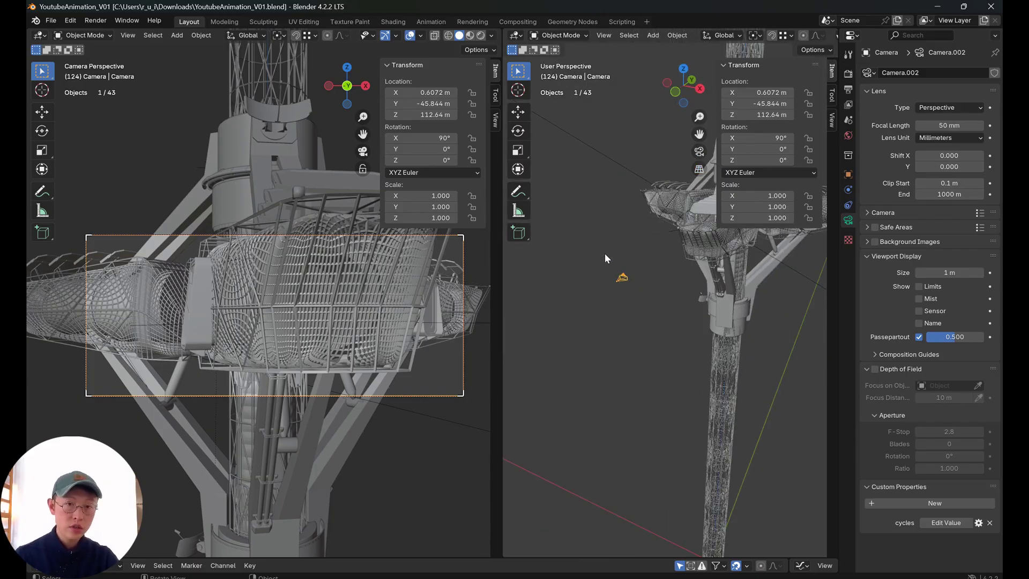
pyautogui.press('KP_0')
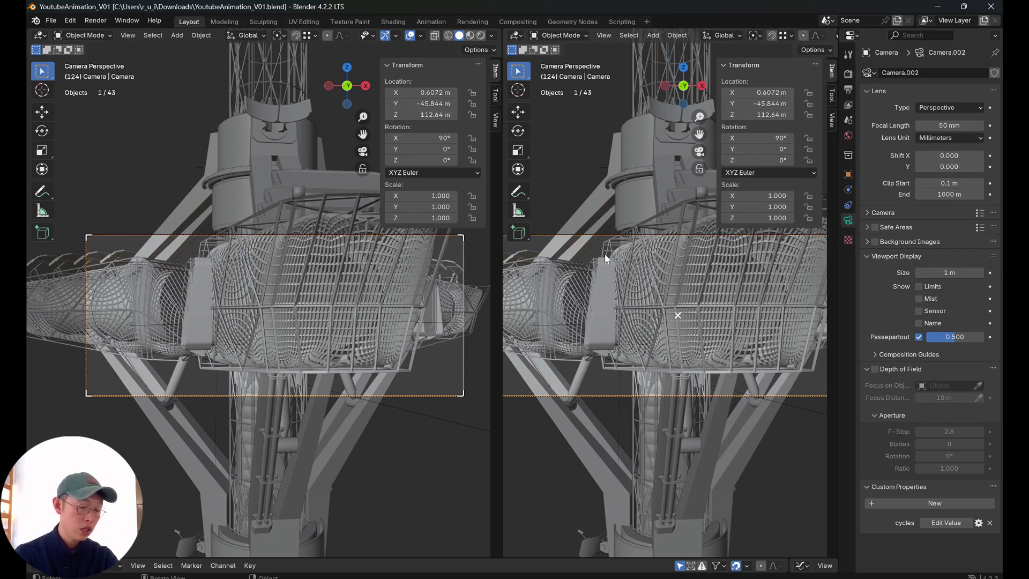
pyautogui.press('KP_0')
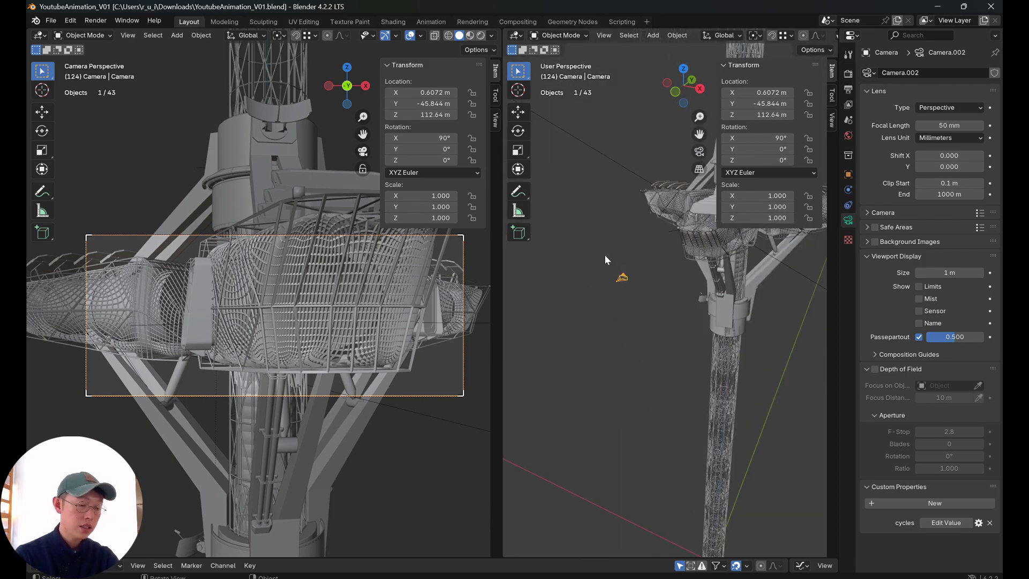
pyautogui.press('KP_0')
pyautogui.press('KP_0')
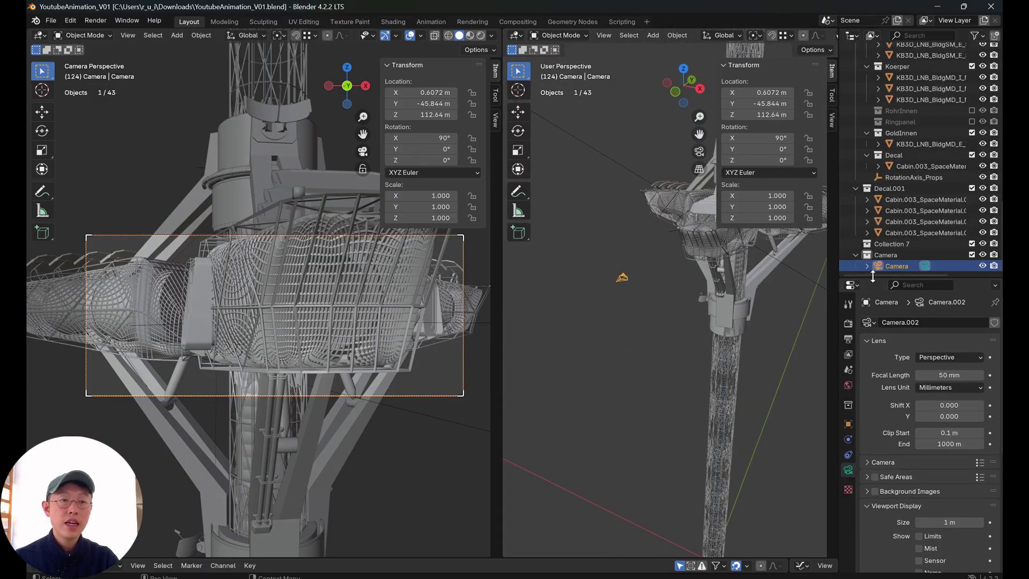
# Enlarge the Properties editor and set the new camera's viewport passepartout to 1.000.
pyautogui.moveTo(875, 274); pyautogui.dragTo(887, 100)
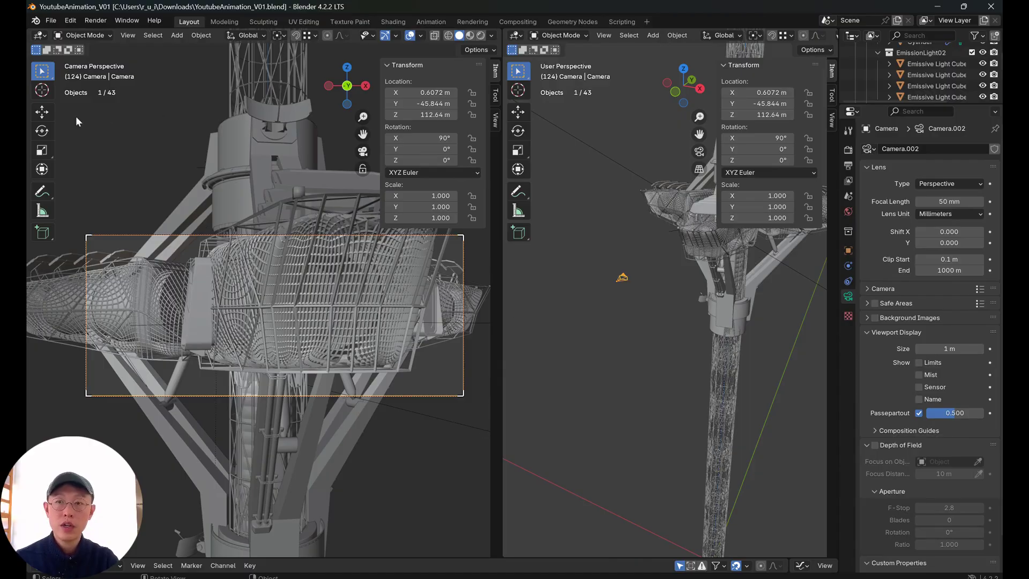
pyautogui.click(848, 280)
pyautogui.click(849, 295)
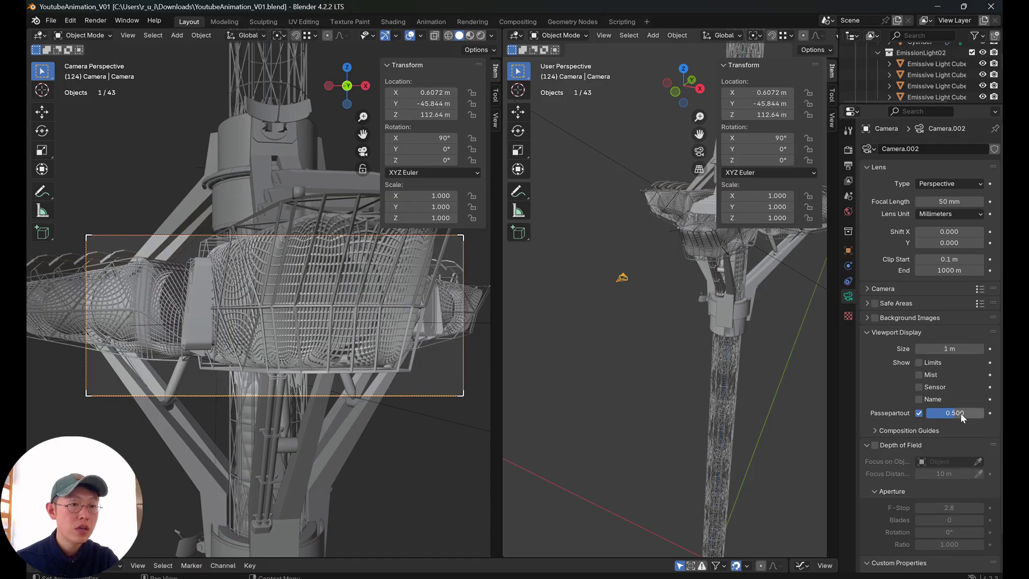
pyautogui.moveTo(955, 413); pyautogui.dragTo(985, 412)
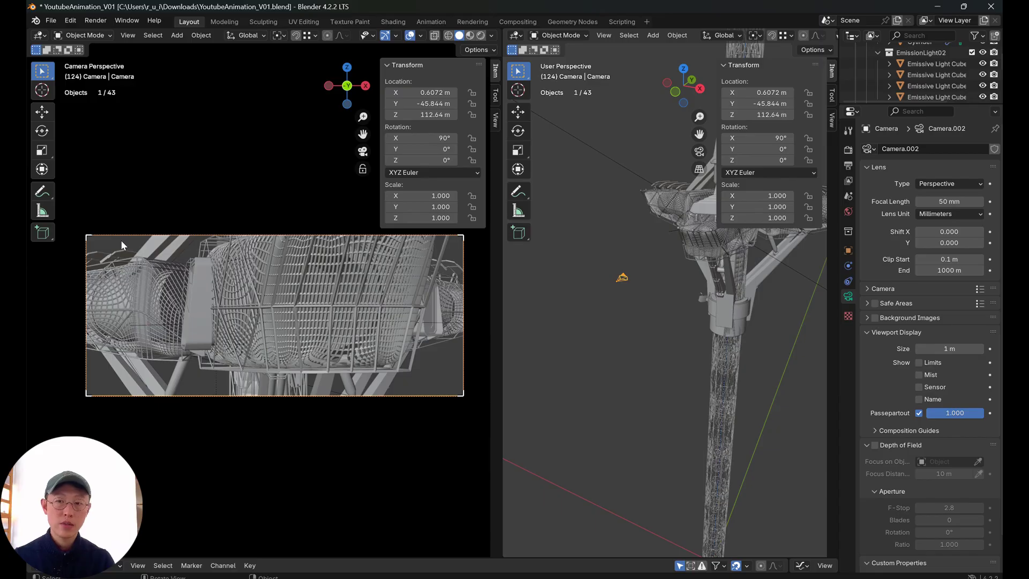
pyautogui.scroll(1, 252, 290)
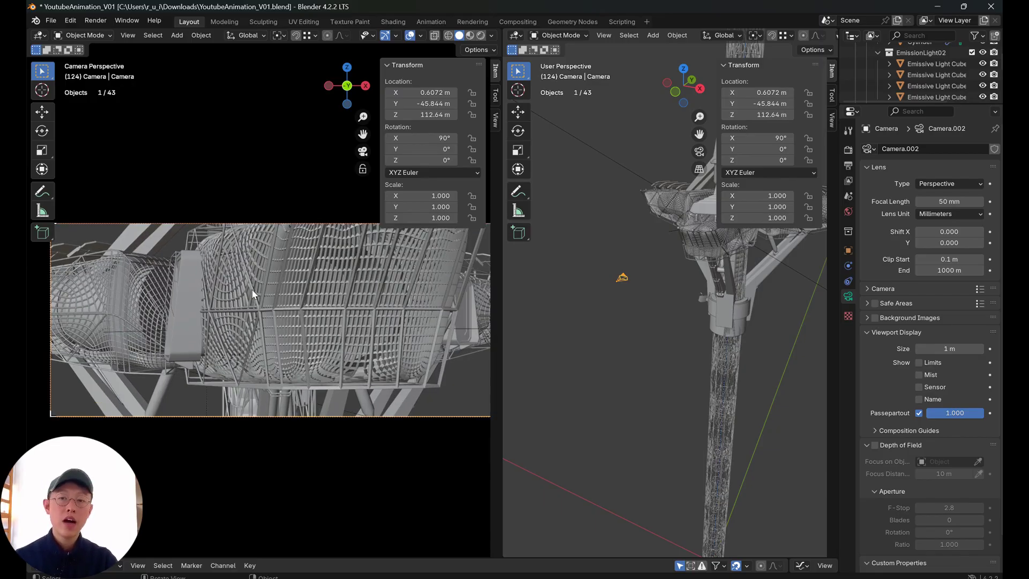
# Examine how the fully black passepartout isolates the camera frame at different zoom levels in the camera view.
pyautogui.scroll(-2, 282, 305)
pyautogui.scroll(2, 282, 305)
pyautogui.scroll(-3, 283, 307)
pyautogui.scroll(4, 283, 307)
pyautogui.scroll(-7, 283, 307)
pyautogui.scroll(4, 283, 307)
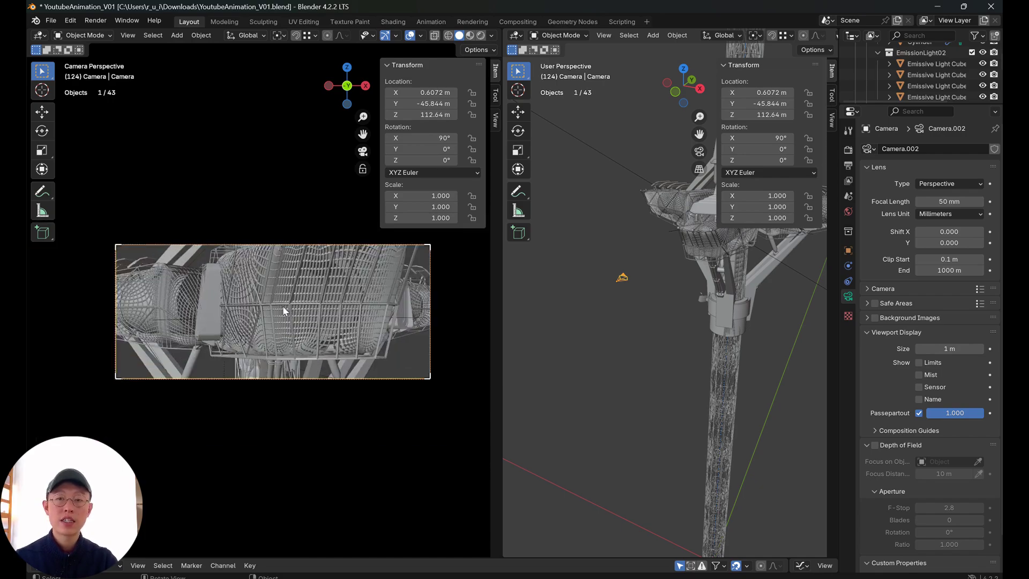
pyautogui.scroll(2, 283, 307)
pyautogui.scroll(-3, 283, 307)
pyautogui.scroll(4, 283, 307)
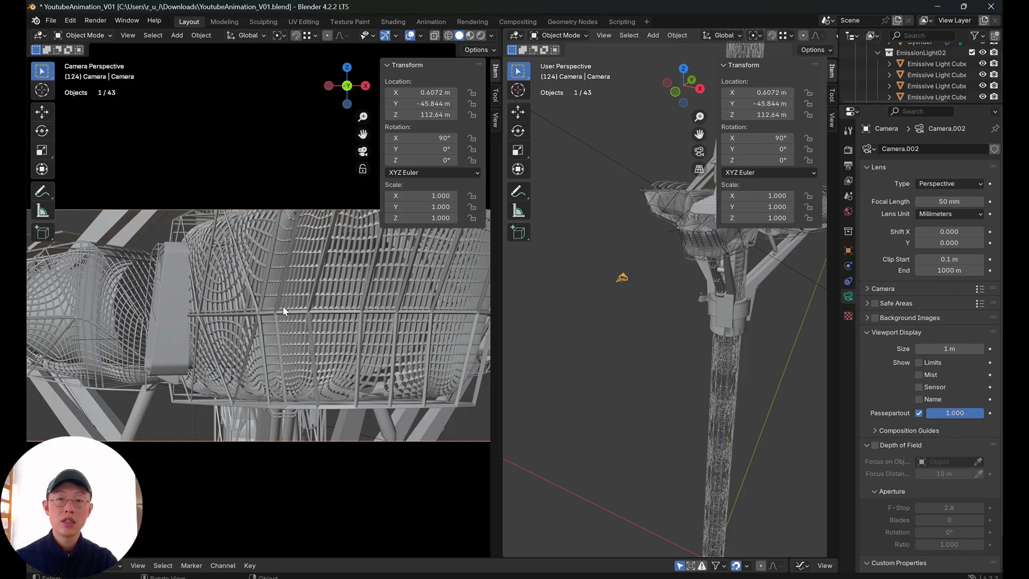
pyautogui.scroll(-2, 282, 305)
pyautogui.scroll(1, 282, 305)
pyautogui.scroll(1, 282, 305)
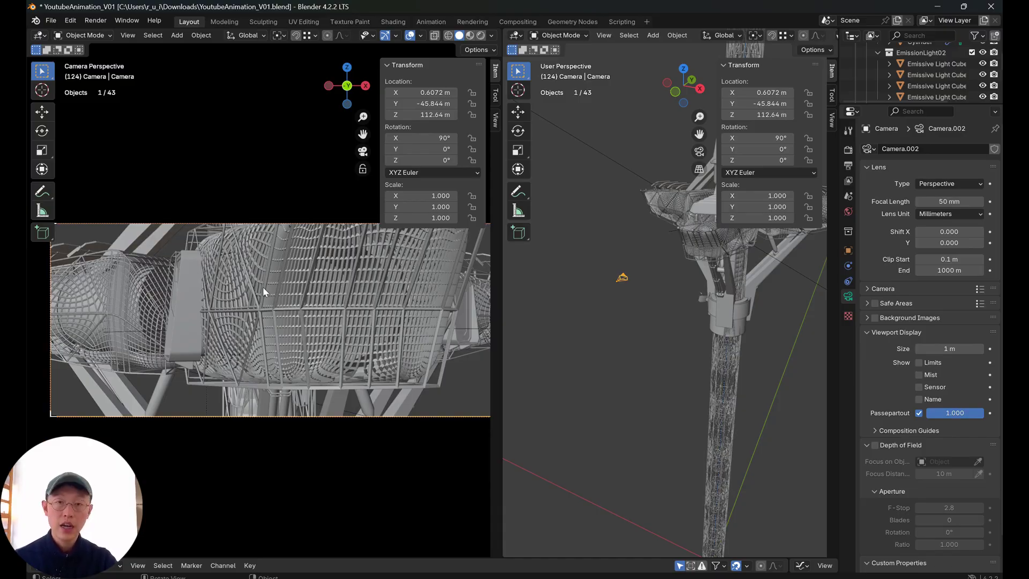
# Lock the camera to the view, and orbit and pull it back until the whole elevator fits inside the frame.
pyautogui.press('n')
pyautogui.press('n')
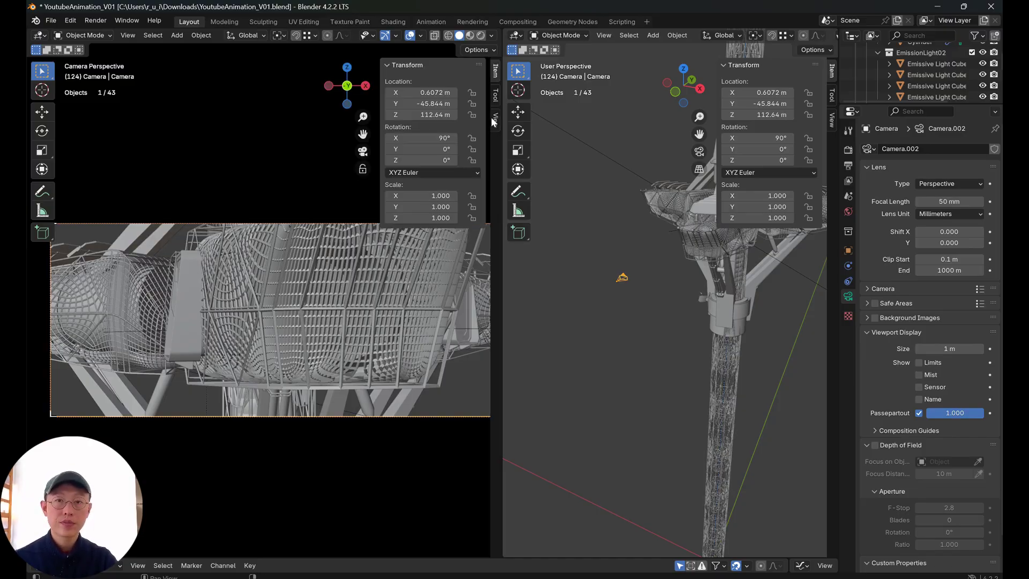
pyautogui.click(494, 126)
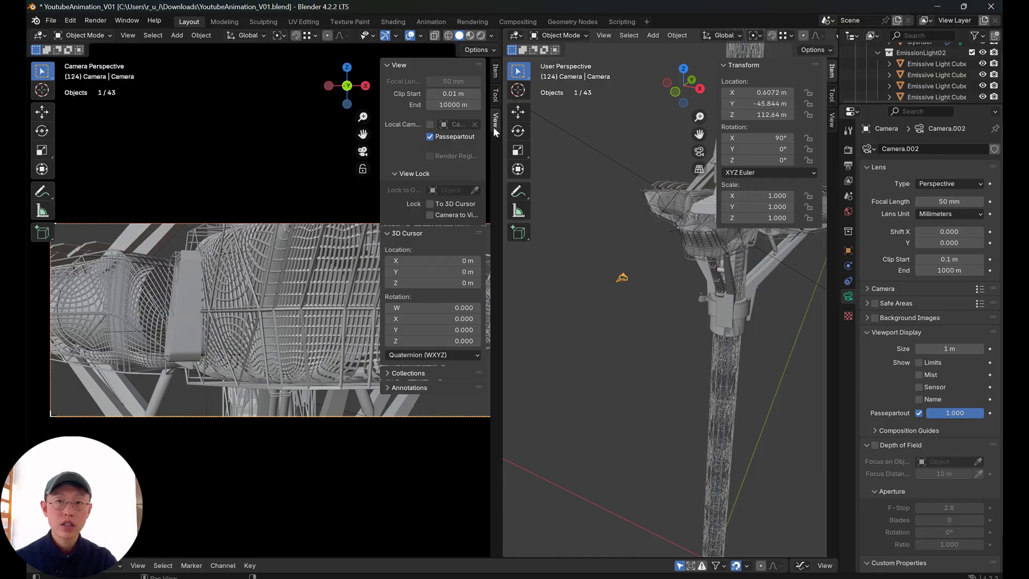
pyautogui.click(430, 214)
pyautogui.scroll(-2, 257, 305)
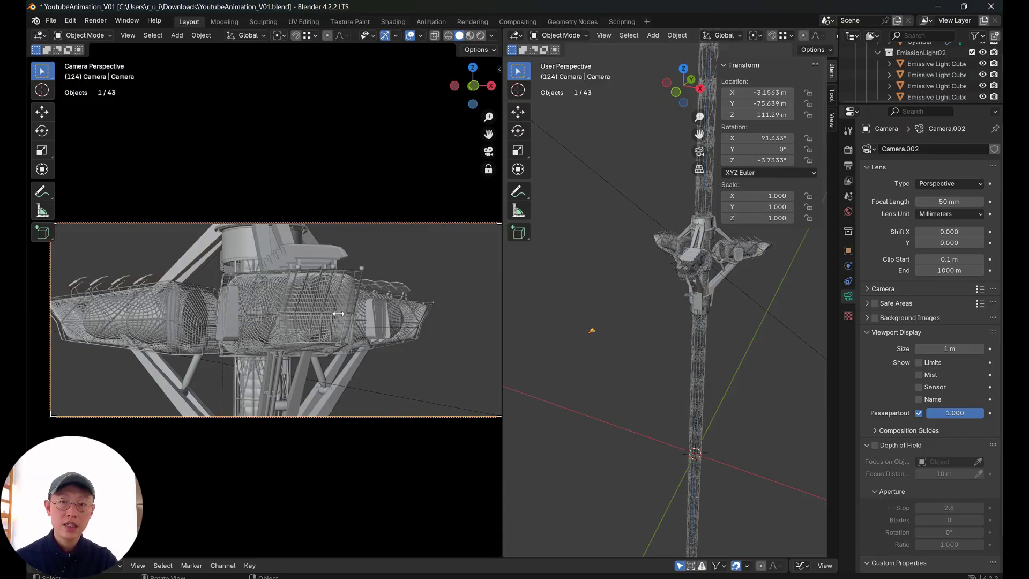
pyautogui.moveTo(346, 290); pyautogui.dragTo(351, 292, button='middle')
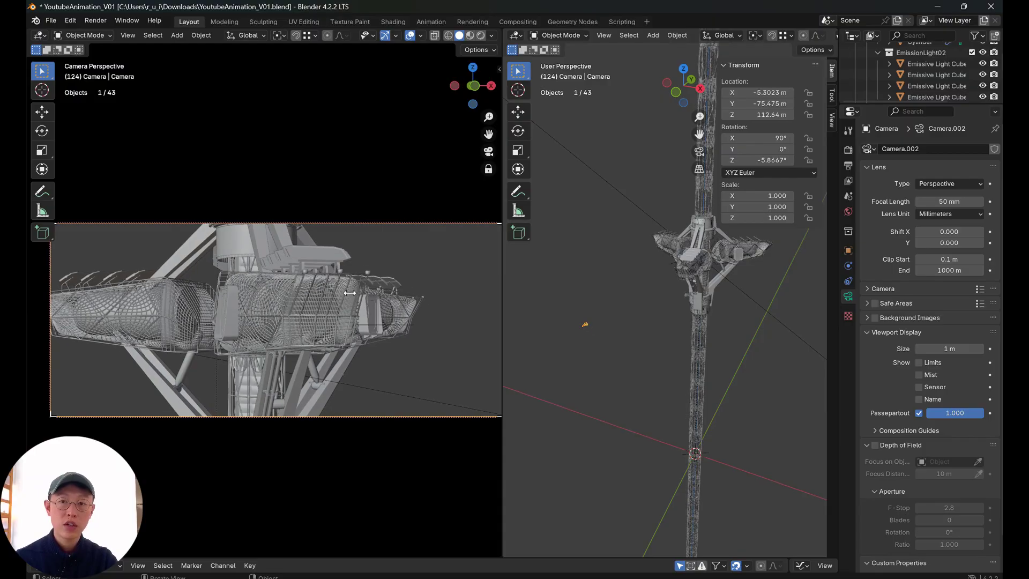
pyautogui.moveTo(432, 273); pyautogui.dragTo(422, 269, button='middle')
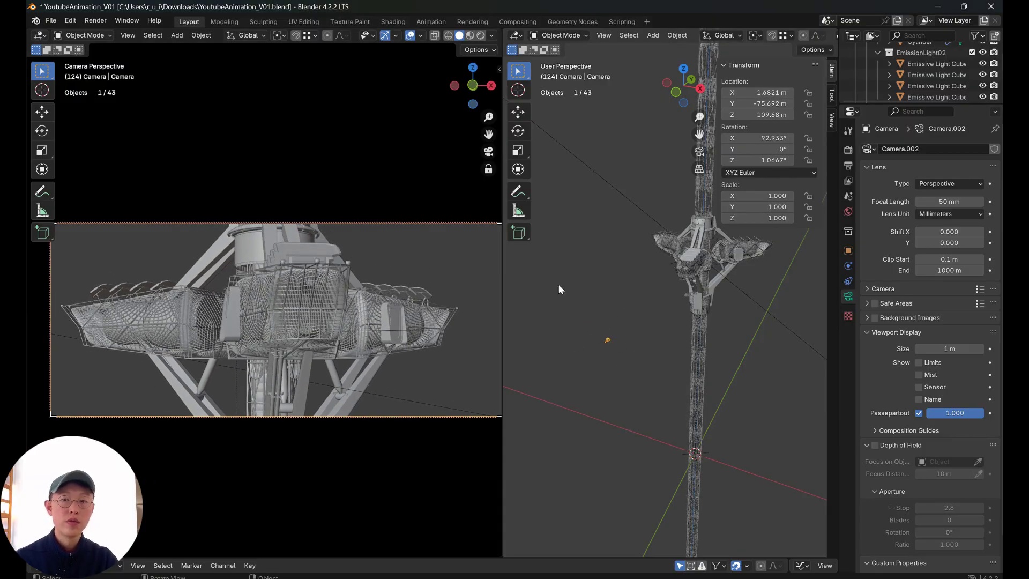
pyautogui.scroll(-6, 357, 301)
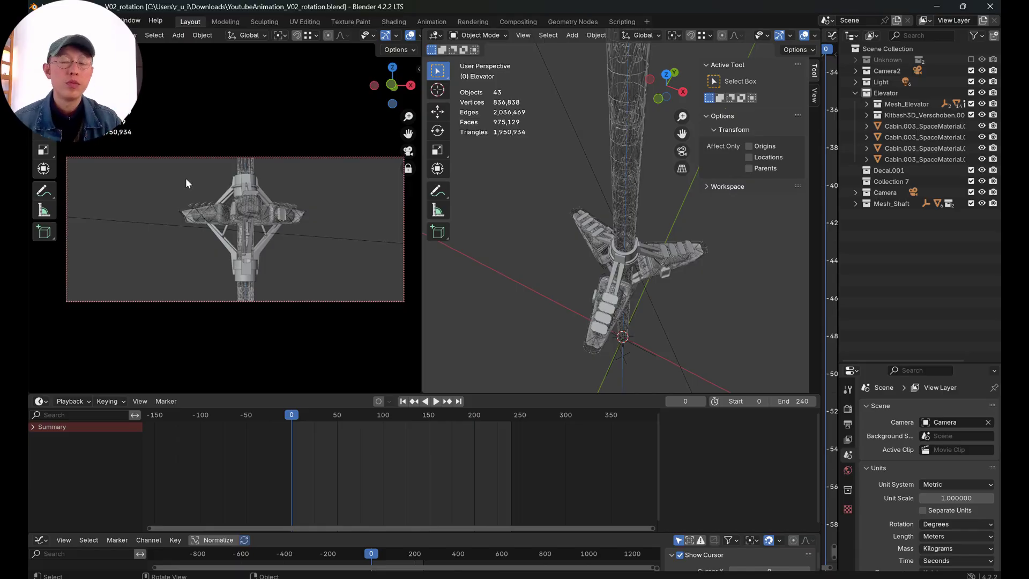
# Examine the elevator's arms and shaft from several angles, up close and from afar, in the user perspective view.
pyautogui.moveTo(575, 243); pyautogui.dragTo(561, 258, button='middle')
pyautogui.scroll(4, 562, 250)
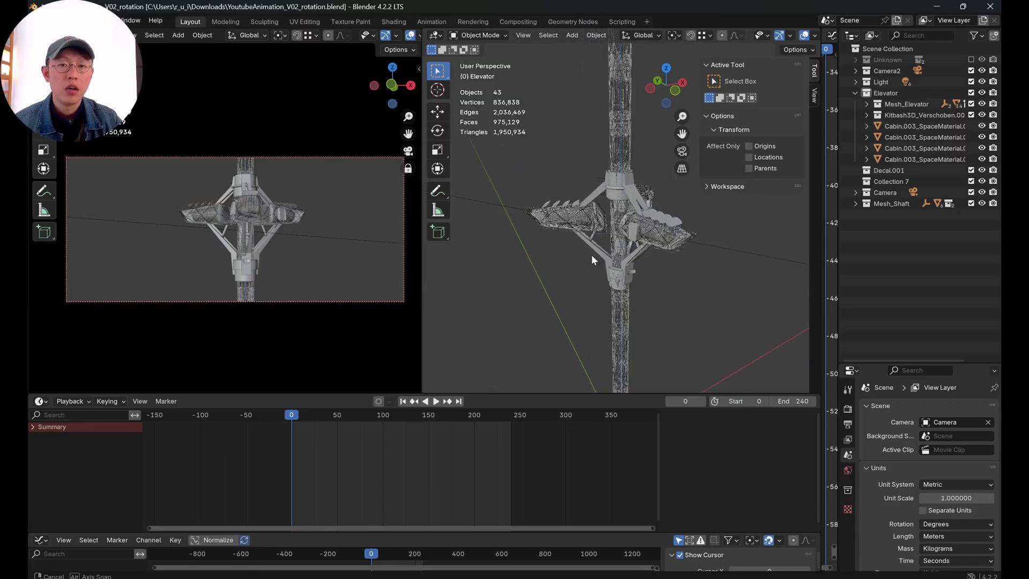
pyautogui.moveTo(629, 223)
pyautogui.mouseDown(button='middle')
pyautogui.moveTo(606, 216)
pyautogui.moveTo(644, 234)
pyautogui.moveTo(639, 218)
pyautogui.mouseUp(button='middle')
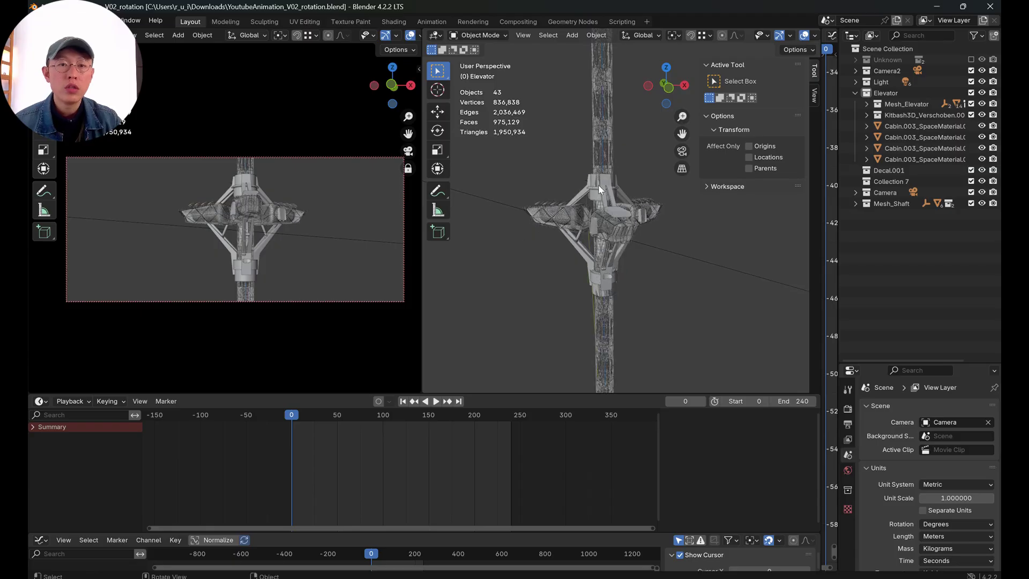
pyautogui.moveTo(575, 223); pyautogui.dragTo(638, 230, button='middle')
pyautogui.scroll(4, 614, 219)
pyautogui.scroll(-4, 593, 196)
pyautogui.scroll(4, 622, 228)
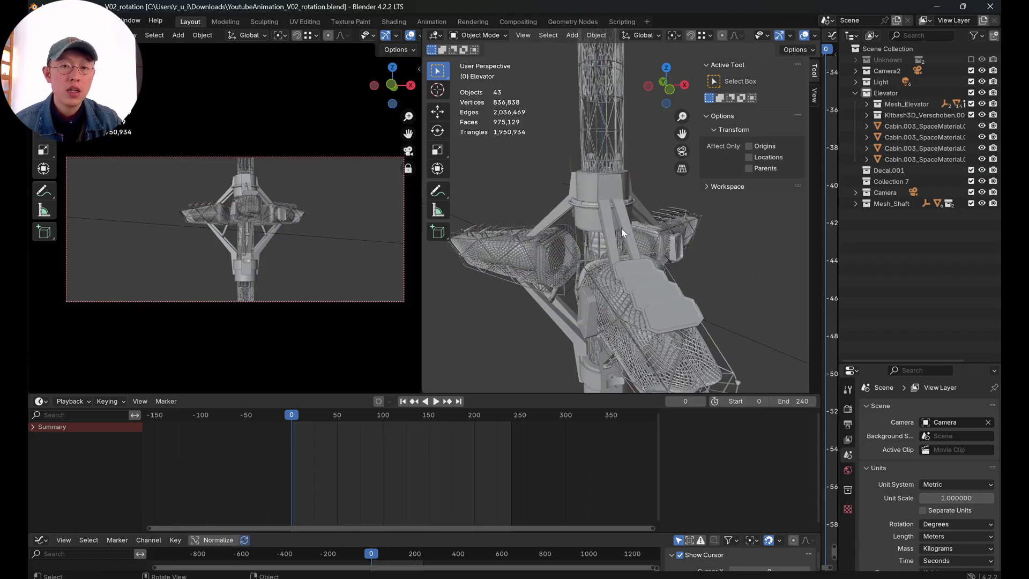
# Single out the elevator's grid mesh, examine its cabins around the shaft without the sidebar, and deselect it.
pyautogui.click(612, 298)
pyautogui.click(617, 315)
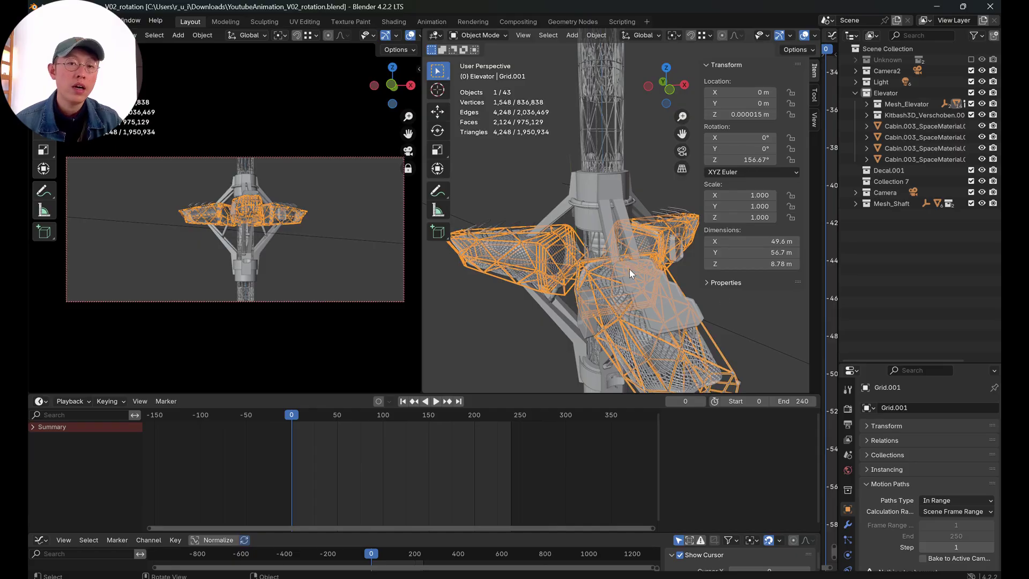
pyautogui.press('n')
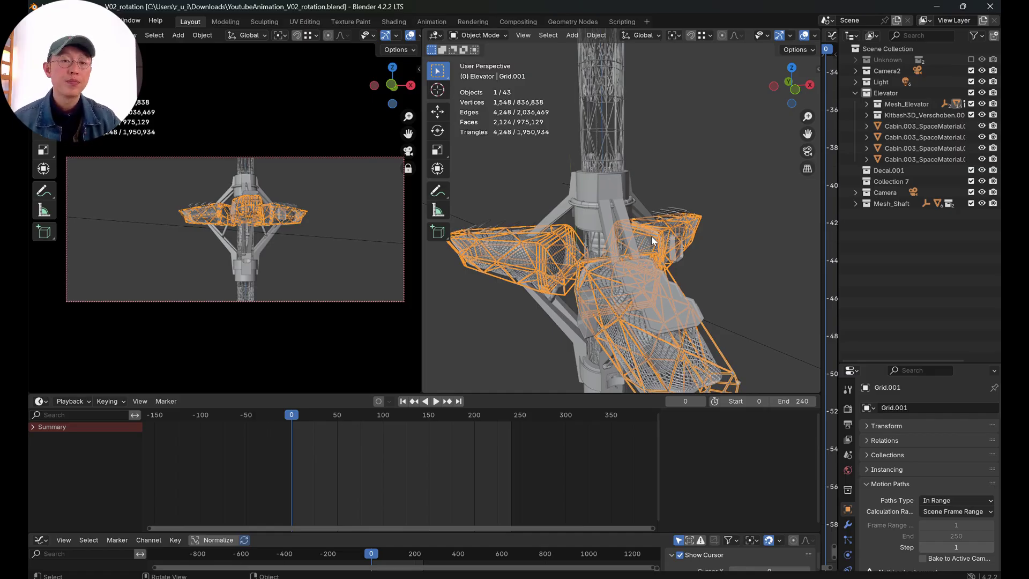
pyautogui.keyDown('shift'); pyautogui.moveTo(651, 241); pyautogui.dragTo(662, 171, button='middle'); pyautogui.keyUp('shift')
pyautogui.scroll(-2, 662, 171)
pyautogui.scroll(3, 645, 202)
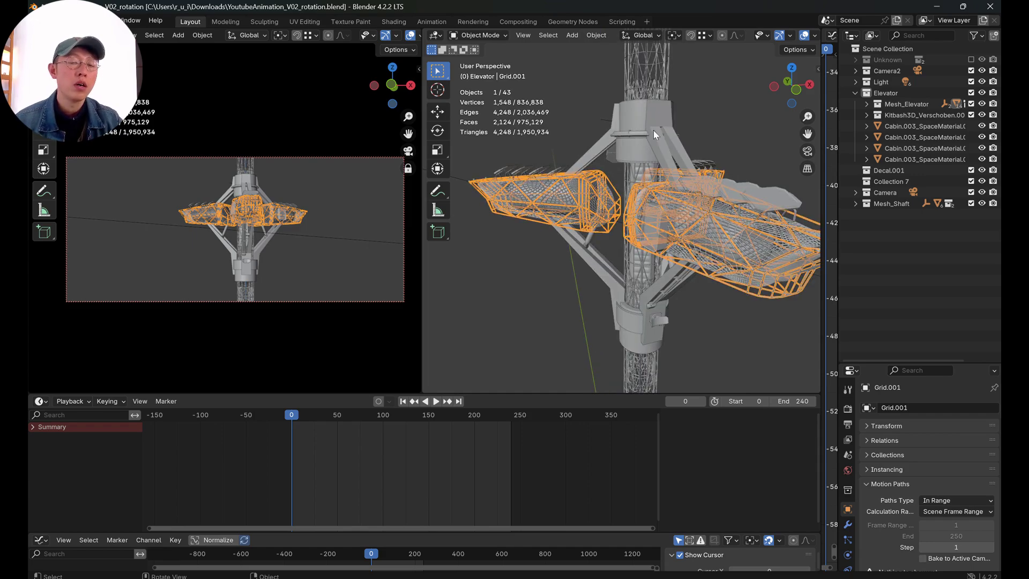
pyautogui.scroll(-4, 631, 170)
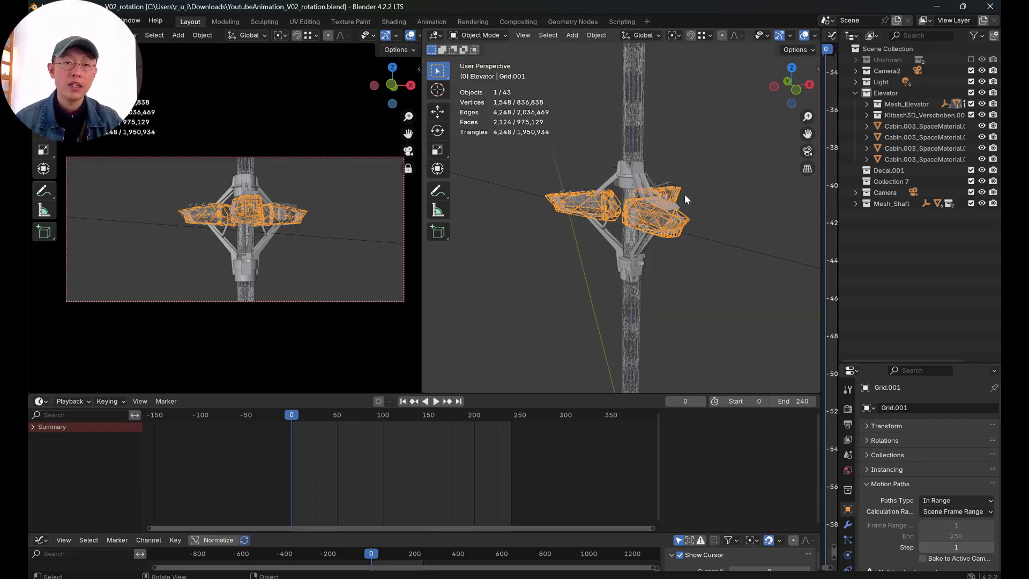
pyautogui.scroll(-5, 683, 192)
pyautogui.click(667, 244)
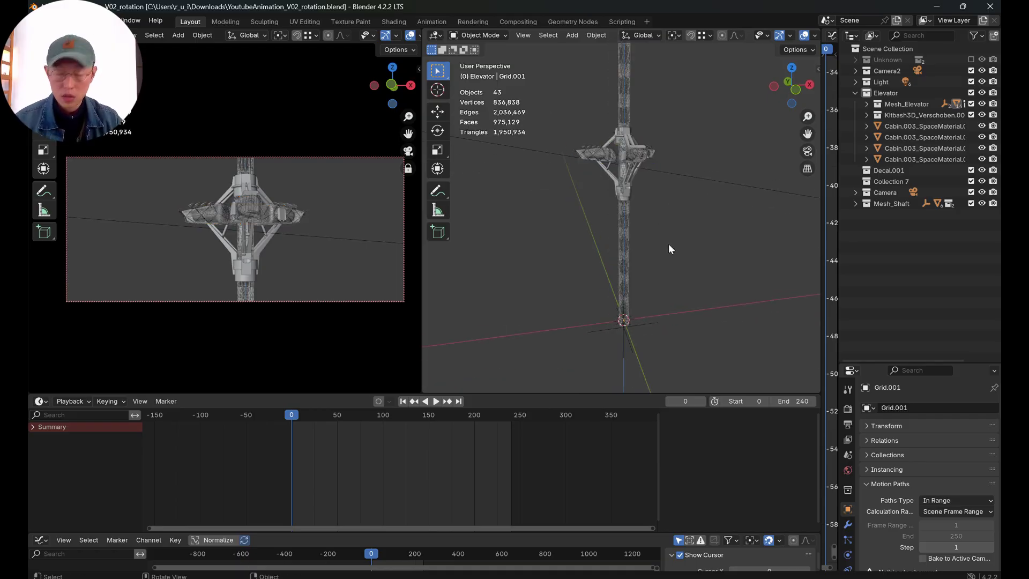
# Add a plain axes empty, raise it along Z to the elevator's upper ring, and scale it up to about 11.85.
pyautogui.hotkey('shift', 'a')
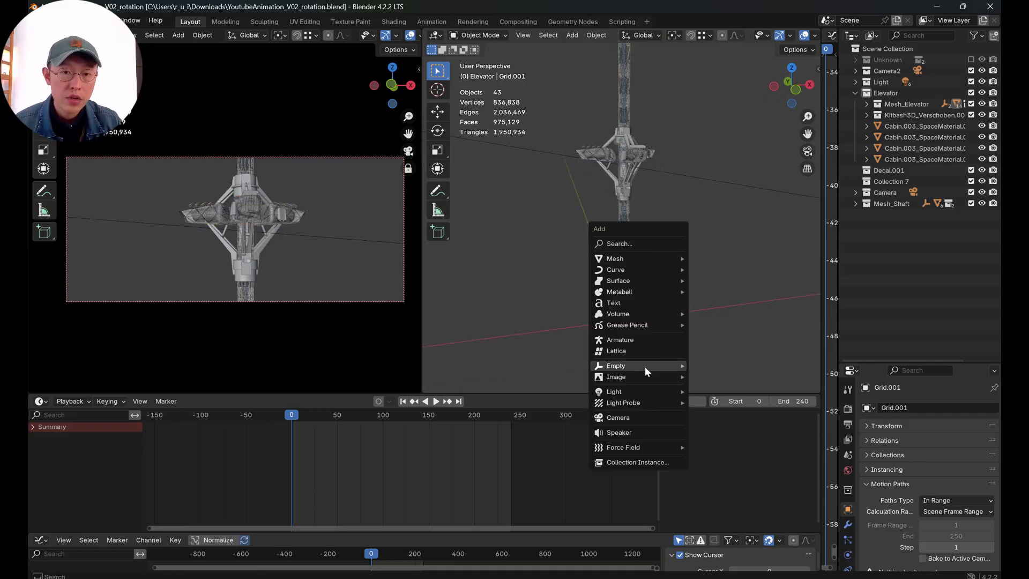
pyautogui.moveTo(645, 367)
pyautogui.click(727, 365)
pyautogui.press('g')
pyautogui.press('z')
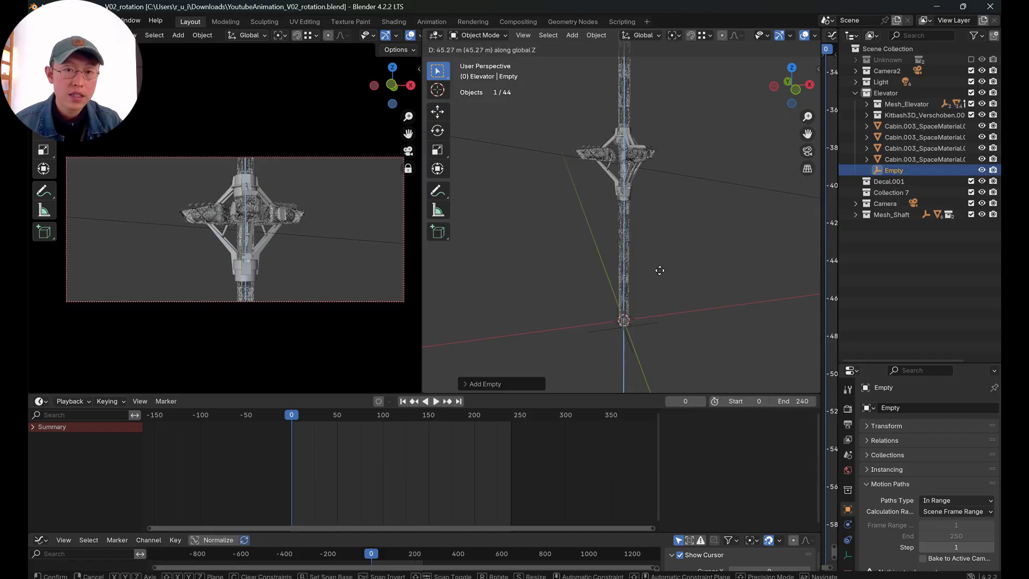
pyautogui.click(653, 156)
pyautogui.press('s')
pyautogui.click(653, 345)
# Turn on X-ray display, enlarge the user viewport over the camera view, and place the empty at cabin height from the front view.
pyautogui.keyDown('shift'); pyautogui.moveTo(659, 208); pyautogui.dragTo(667, 245, button='middle'); pyautogui.keyUp('shift')
pyautogui.scroll(3, 671, 243)
pyautogui.hotkey('alt', 'z')
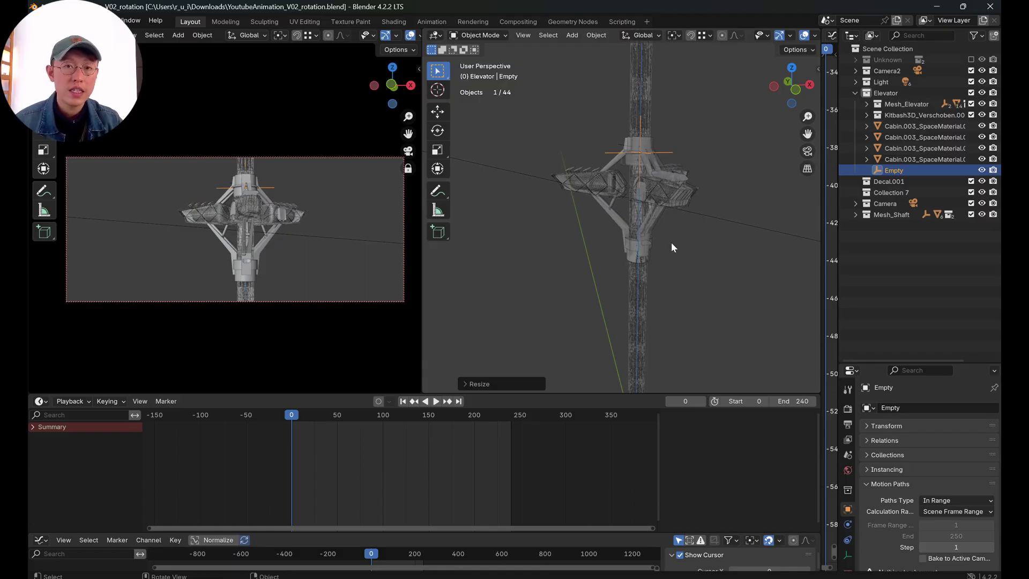
pyautogui.moveTo(421, 280); pyautogui.dragTo(87, 278)
pyautogui.keyDown('shift'); pyautogui.moveTo(547, 210); pyautogui.dragTo(559, 240, button='middle'); pyautogui.keyUp('shift')
pyautogui.press('KP_1')
# Rename the empty as RotationAxis.
pyautogui.doubleClick(904, 170)
pyautogui.write('RotationAxis')
pyautogui.press('Return')
# Parent all objects of the Mesh_Elevator collection to the RotationAxis empty using the Object option.
pyautogui.moveTo(528, 167); pyautogui.dragTo(543, 191, button='middle')
pyautogui.click(918, 108)
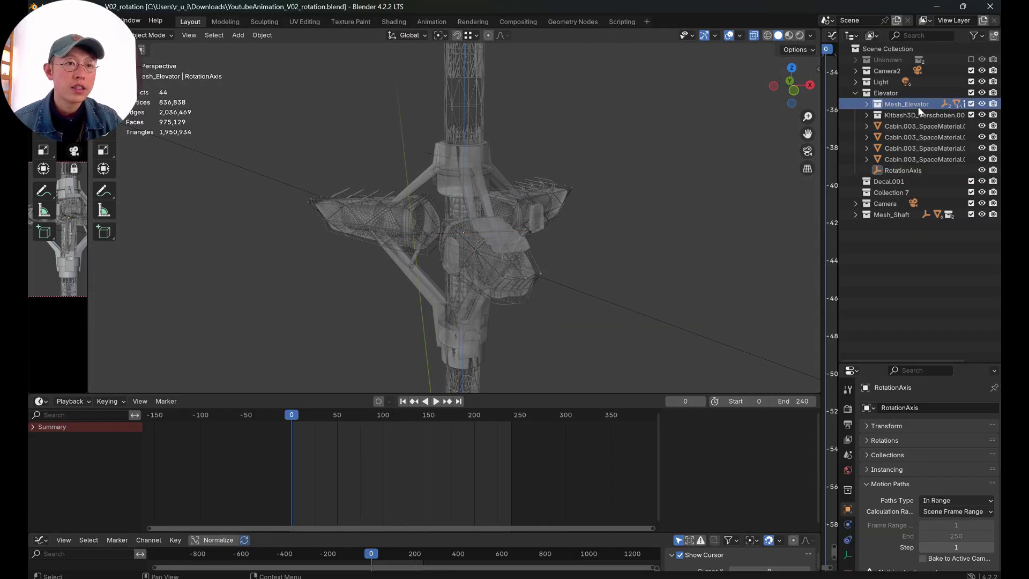
pyautogui.rightClick(918, 108)
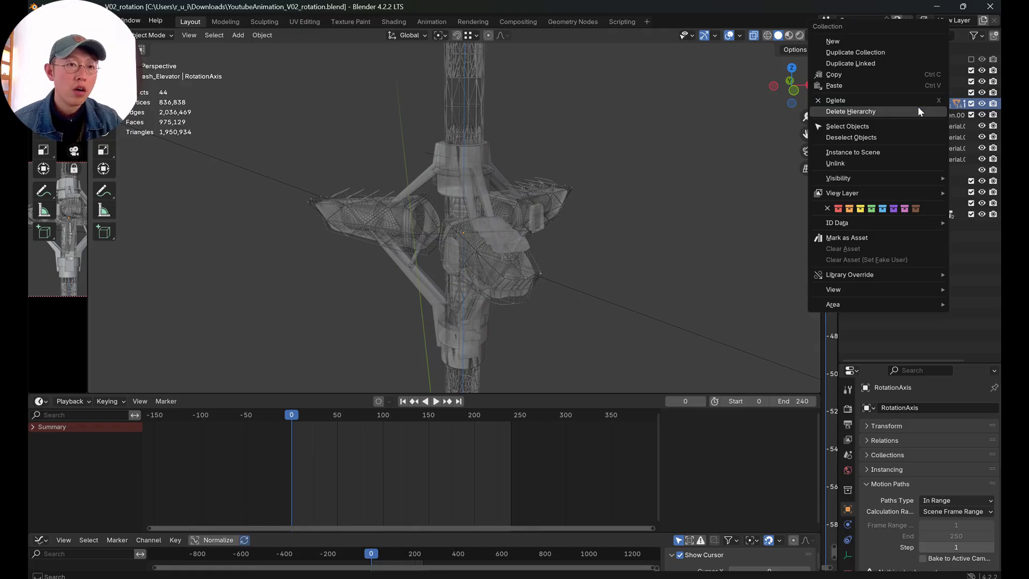
pyautogui.click(864, 127)
pyautogui.keyDown('ctrl'); pyautogui.click(900, 170); pyautogui.keyUp('ctrl')
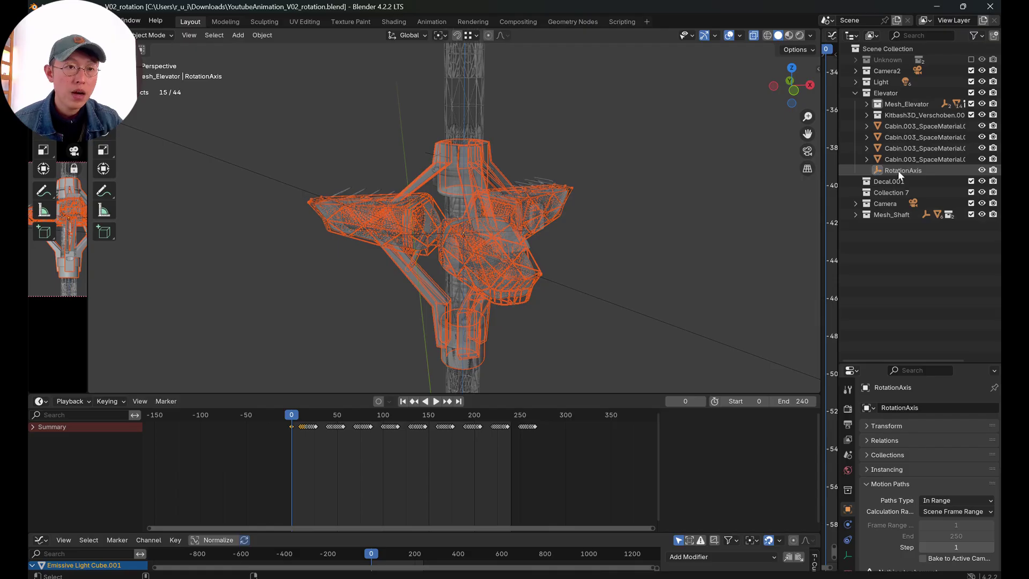
pyautogui.moveTo(703, 220); pyautogui.dragTo(627, 239, button='middle')
pyautogui.scroll(5, 515, 275)
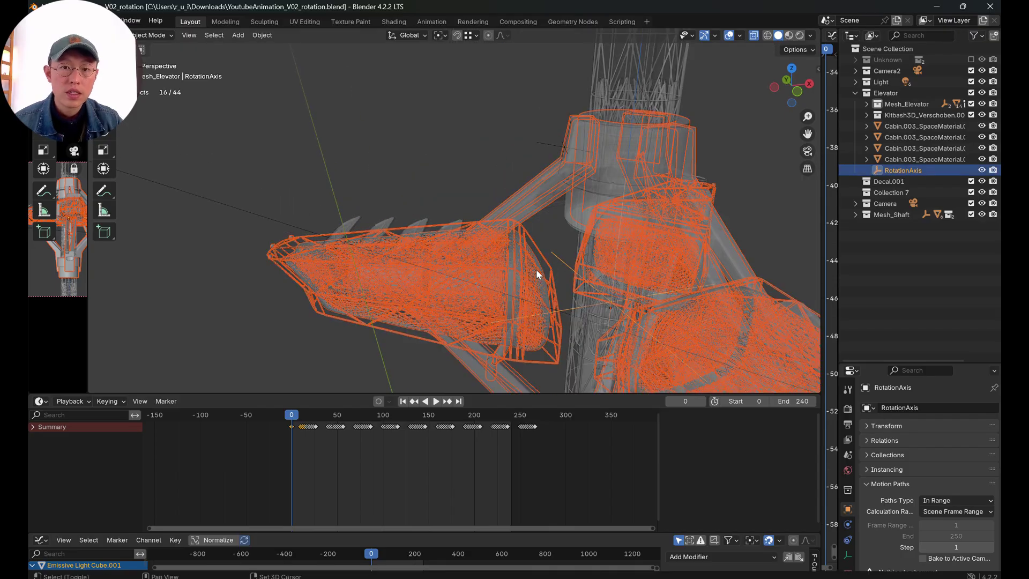
pyautogui.rightClick(554, 282)
pyautogui.moveTo(551, 285)
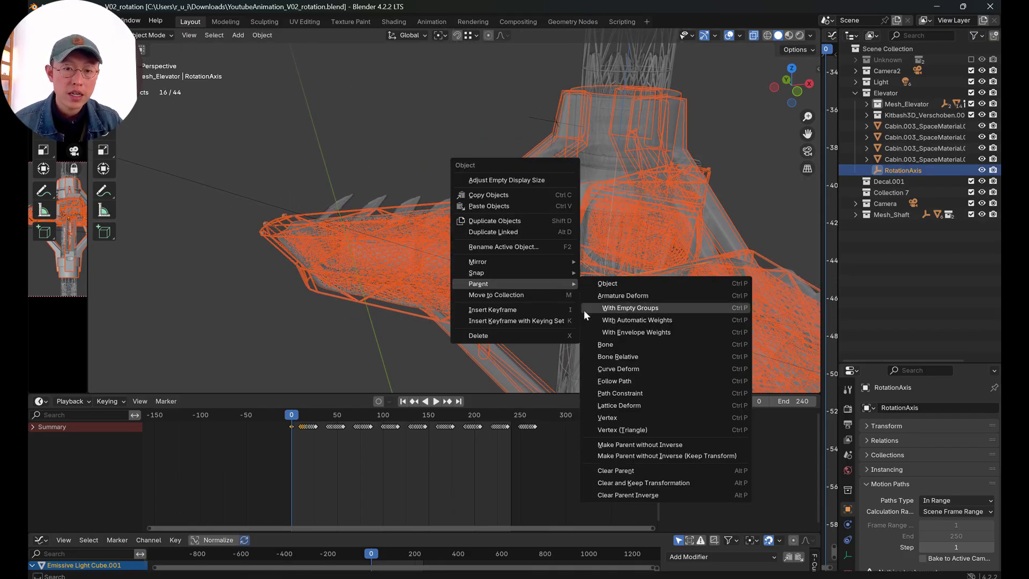
pyautogui.click(616, 284)
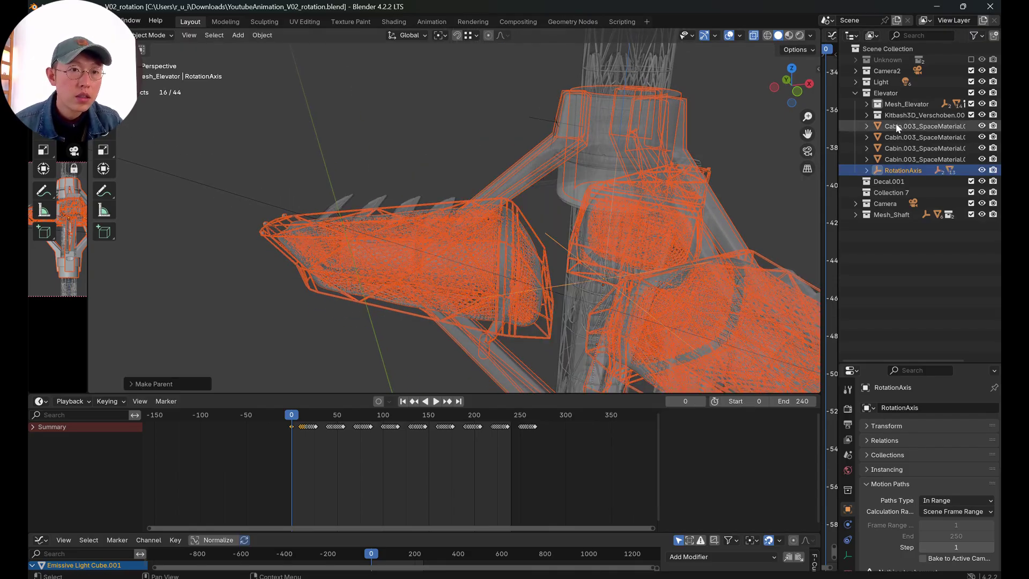
# Parent the four Cabin.003_SpaceMaterial meshes to the RotationAxis empty using the Object option.
pyautogui.click(897, 117)
pyautogui.keyDown('shift'); pyautogui.click(897, 160); pyautogui.keyUp('shift')
pyautogui.scroll(-4, 561, 202)
pyautogui.keyDown('shift'); pyautogui.moveTo(561, 201); pyautogui.dragTo(562, 187, button='middle'); pyautogui.keyUp('shift')
pyautogui.scroll(4, 567, 249)
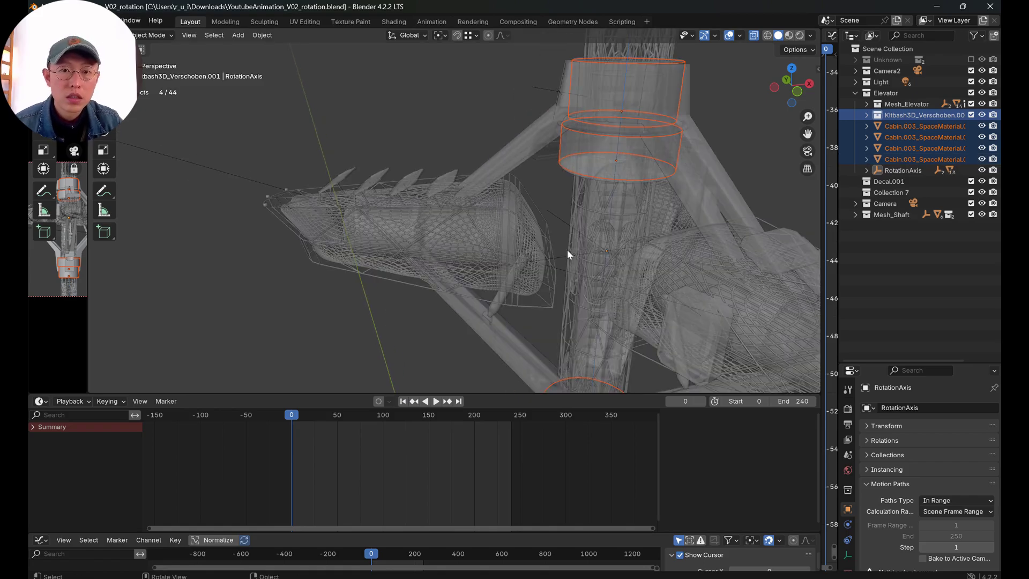
pyautogui.keyDown('shift'); pyautogui.click(561, 255); pyautogui.keyUp('shift')
pyautogui.rightClick(561, 255)
pyautogui.moveTo(561, 255)
pyautogui.click(615, 255)
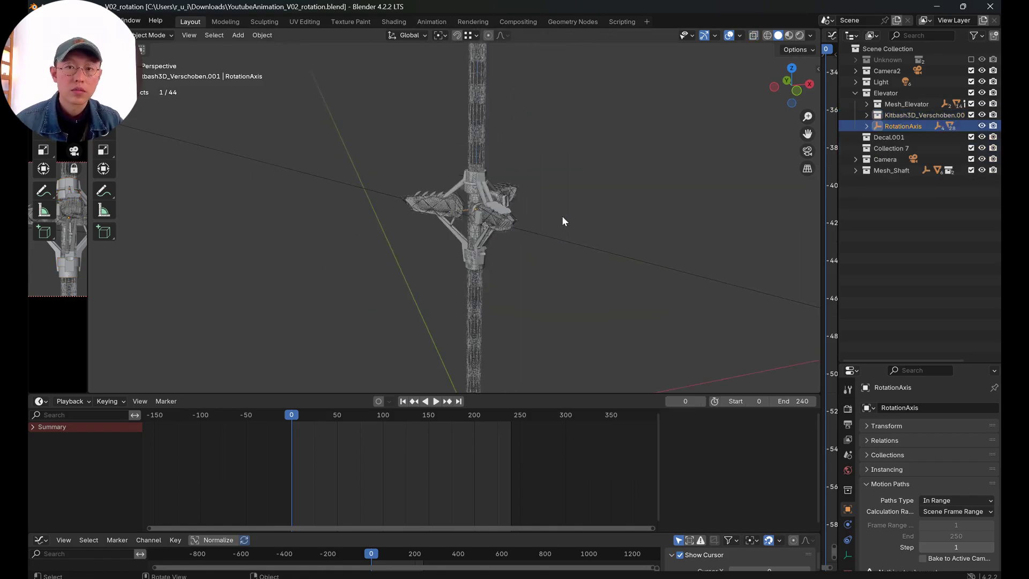
# Try moving the RotationAxis empty to test whether the elevator parts follow it, and cancel the move.
pyautogui.scroll(4, 503, 236)
pyautogui.moveTo(562, 217); pyautogui.dragTo(546, 197, button='middle')
pyautogui.press('g')
pyautogui.rightClick(527, 198)
pyautogui.scroll(-4, 527, 196)
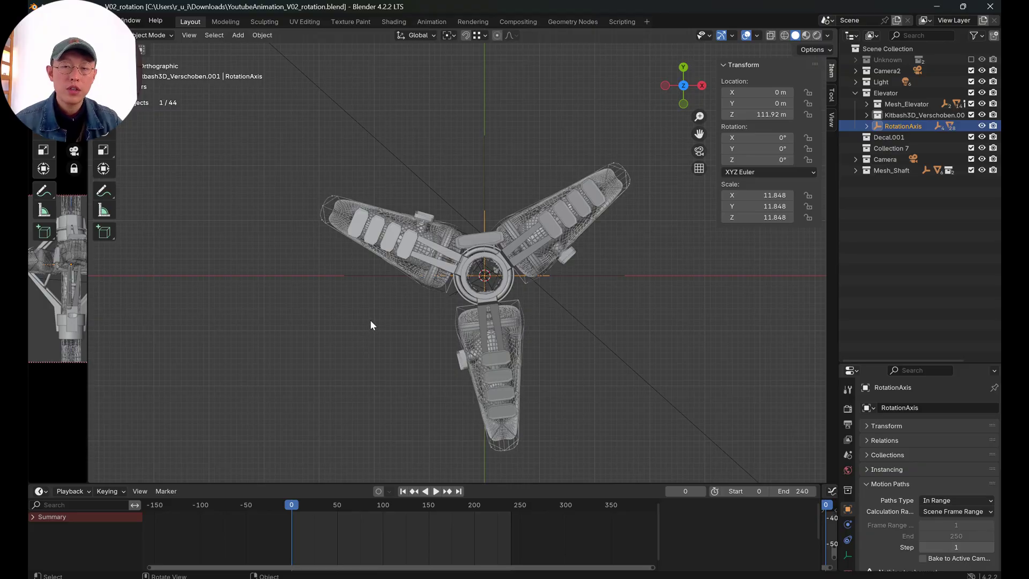
# From the top view, insert a Rotation keyframe on the RotationAxis empty at frame 0.
pyautogui.keyDown('shift'); pyautogui.moveTo(370, 324); pyautogui.dragTo(344, 318, button='middle'); pyautogui.keyUp('shift')
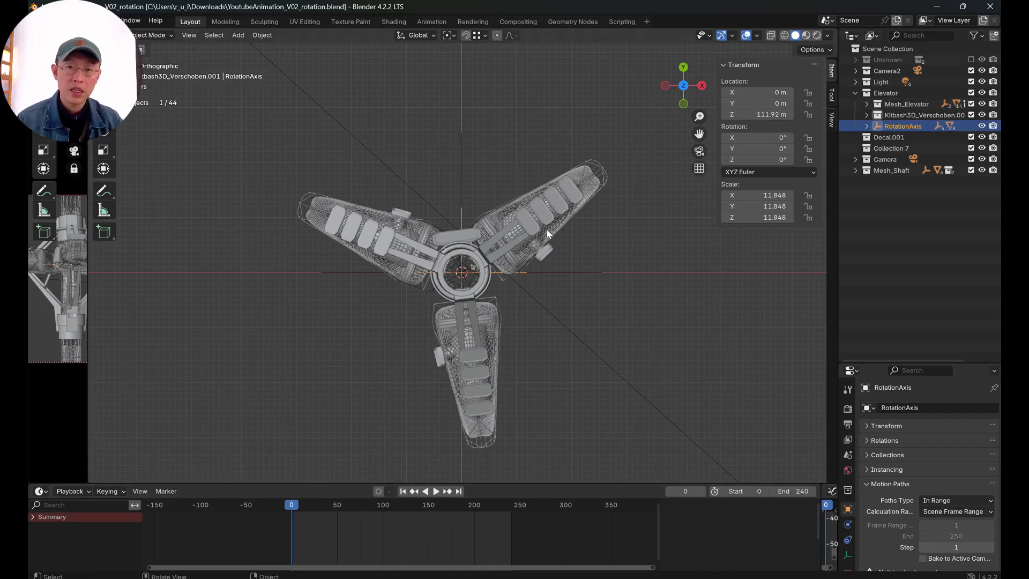
pyautogui.press('k')
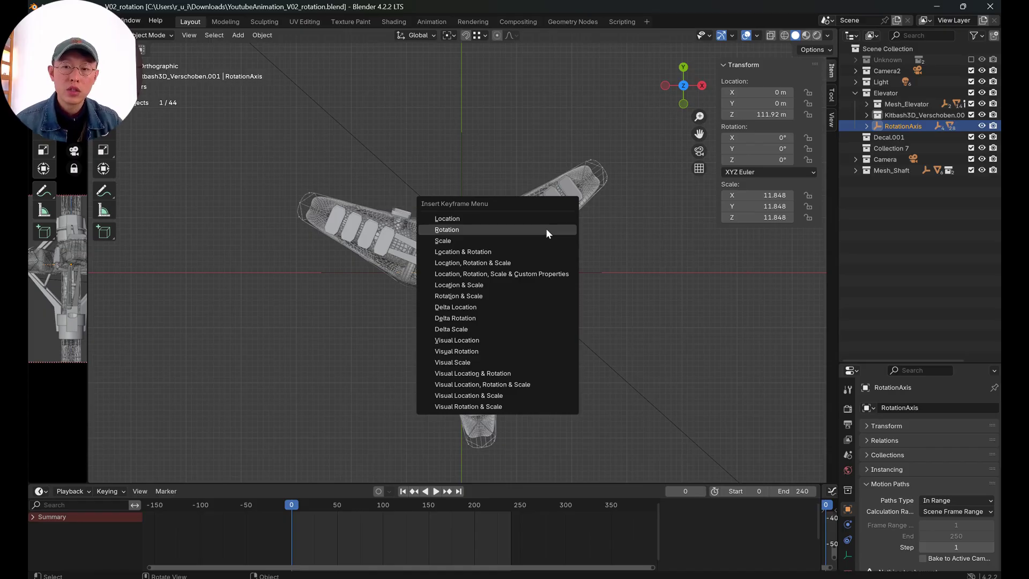
pyautogui.click(466, 229)
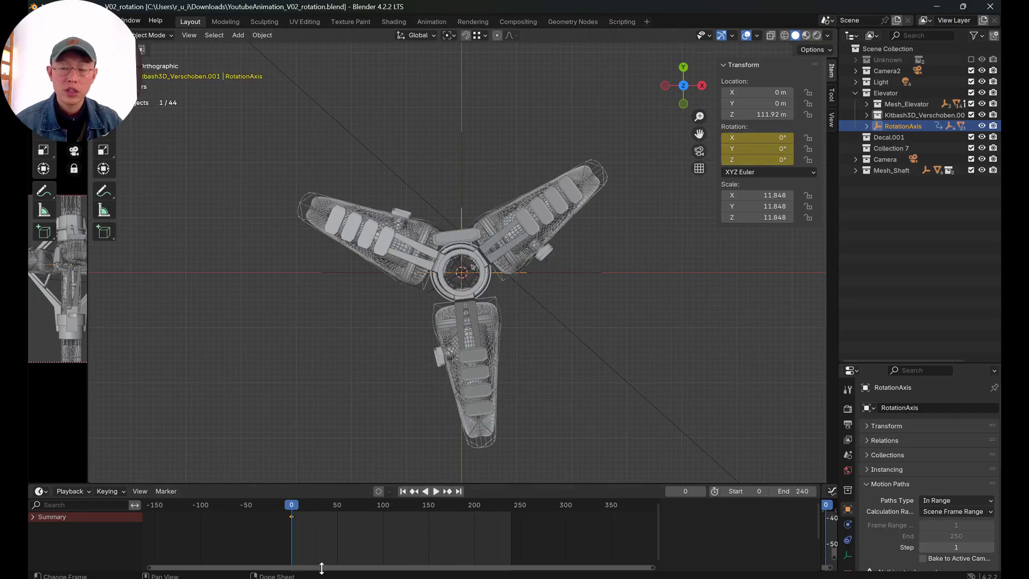
# Set the RotationAxis empty's Z rotation to 360° at frame 60 and insert a Rotation keyframe there.
pyautogui.scroll(3, 305, 551)
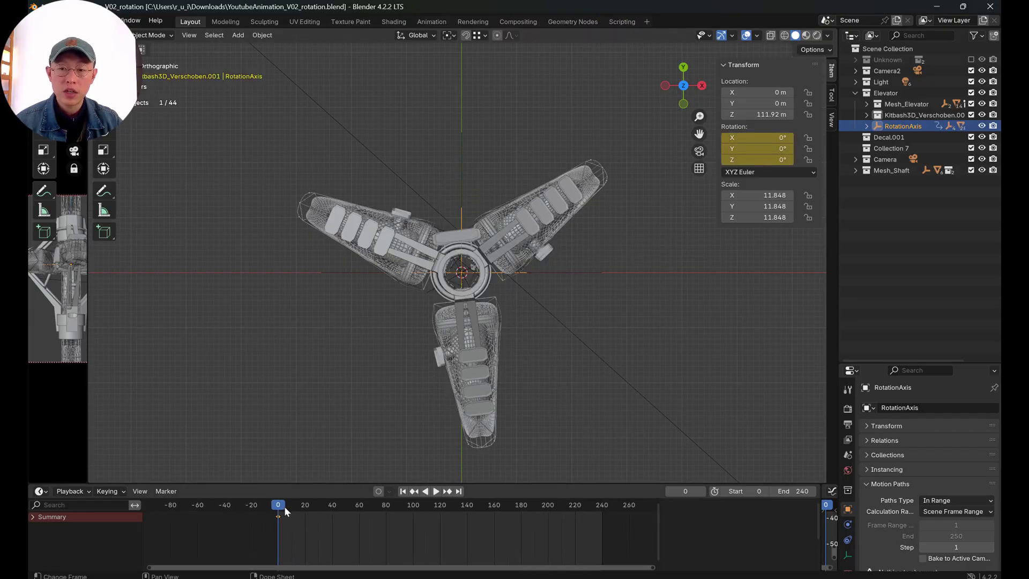
pyautogui.moveTo(285, 512); pyautogui.dragTo(322, 516)
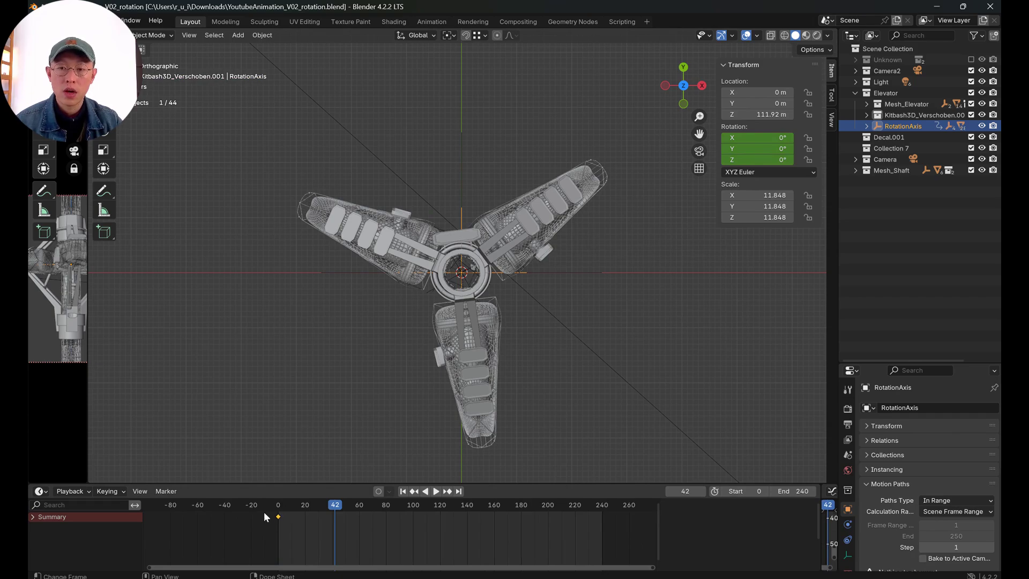
pyautogui.moveTo(291, 508); pyautogui.dragTo(359, 506)
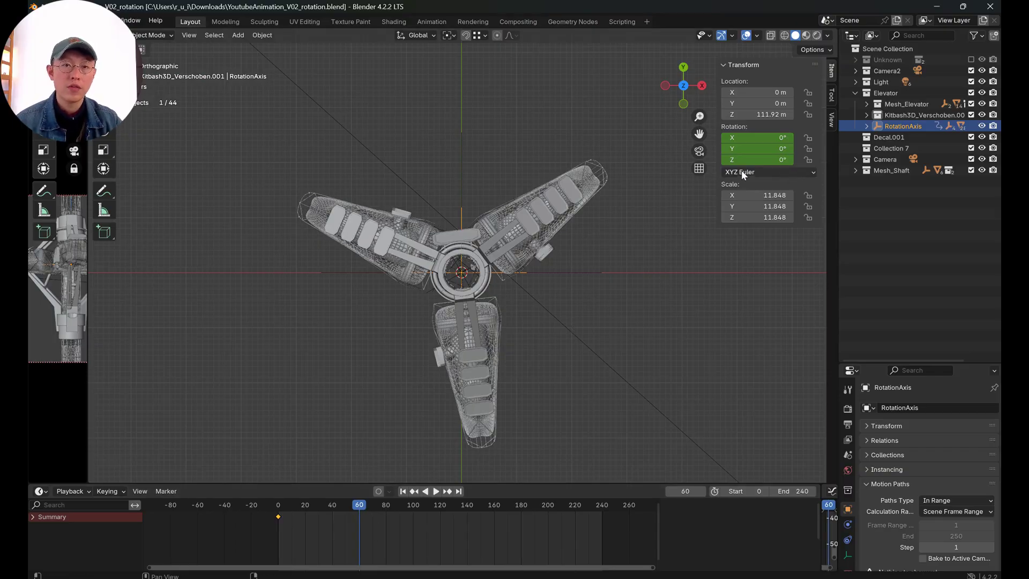
pyautogui.moveTo(769, 160); pyautogui.dragTo(861, 160)
pyautogui.click(768, 159)
pyautogui.write('36')
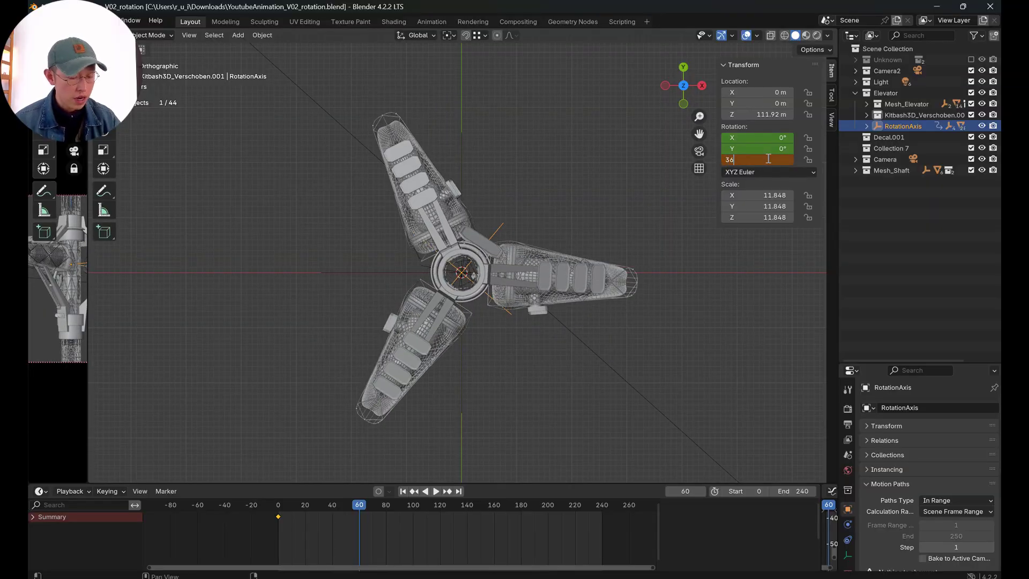
pyautogui.press('Return')
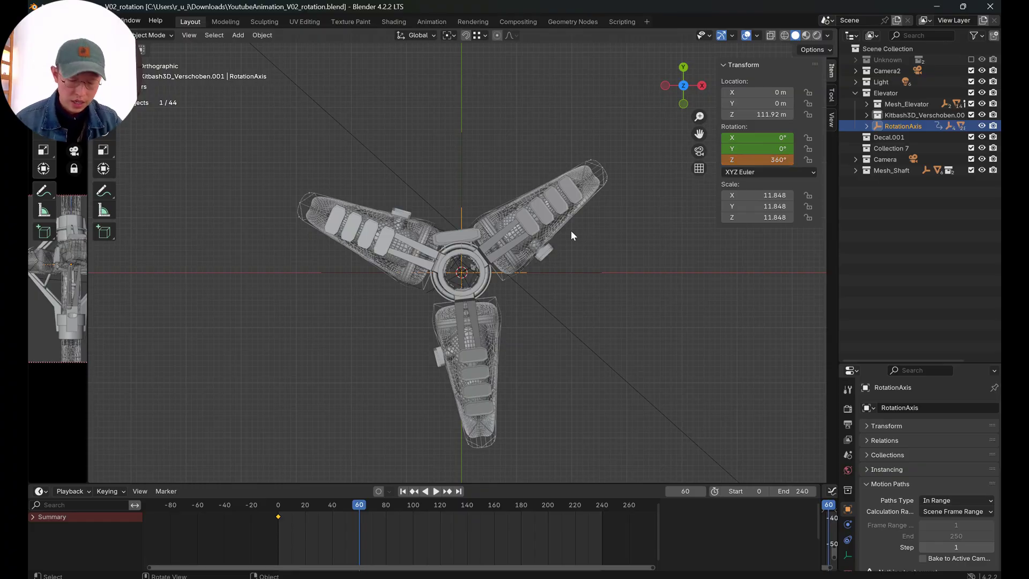
pyautogui.press('k')
pyautogui.click(568, 264)
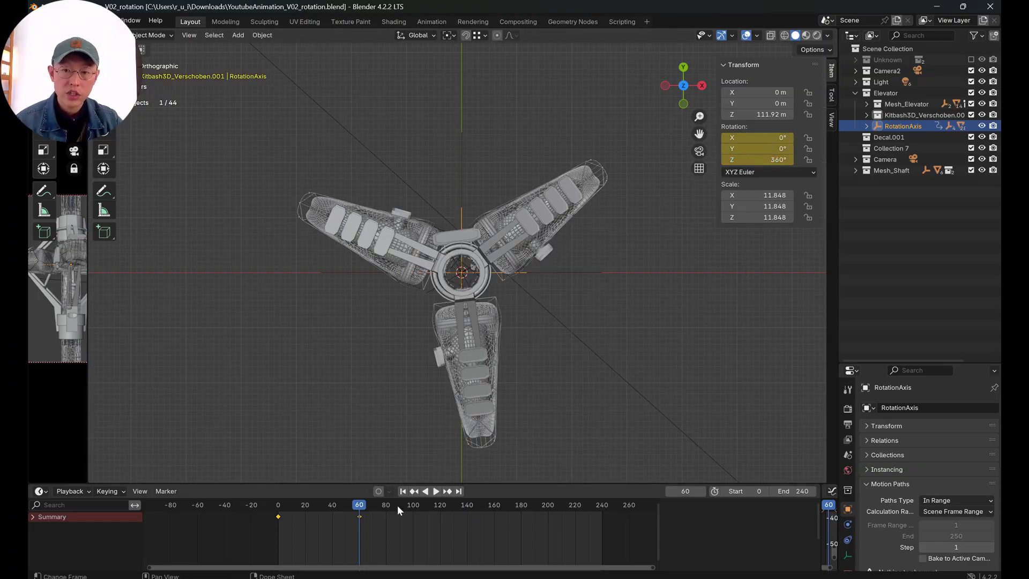
# Play the animation from frame 0 to check the elevator's full turn.
pyautogui.moveTo(354, 504); pyautogui.dragTo(275, 511)
pyautogui.press('space')
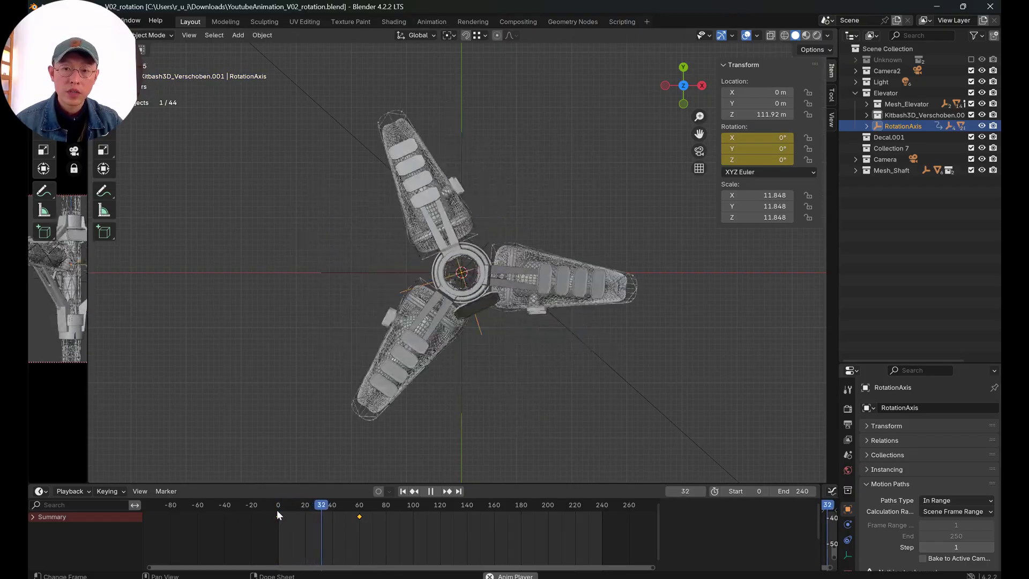
pyautogui.press('space')
# Try moving the end rotation keyframe from frame 60 to frame 200 and play the slower rotation.
pyautogui.moveTo(338, 539); pyautogui.dragTo(391, 506)
pyautogui.press('g')
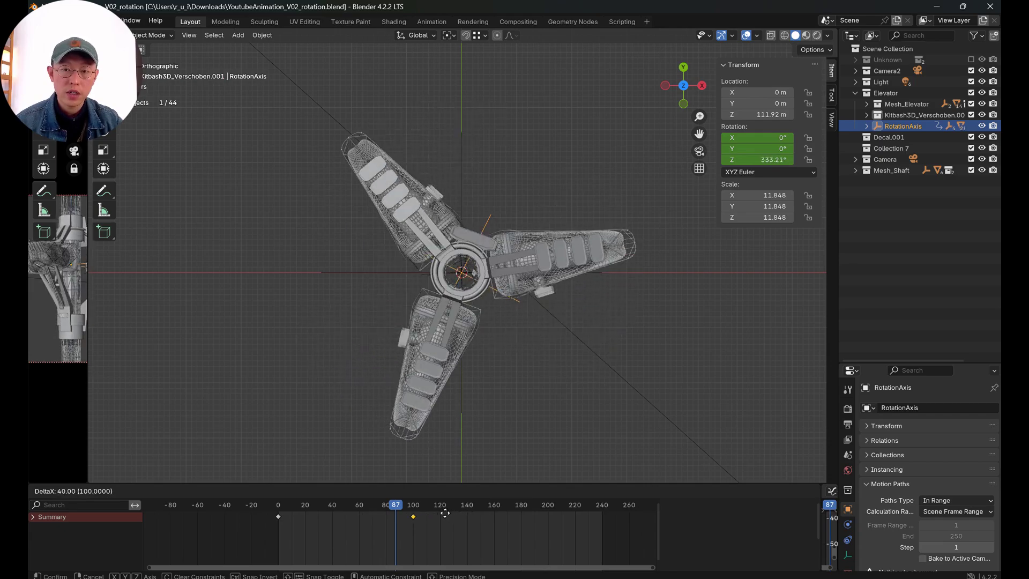
pyautogui.click(578, 508)
pyautogui.press('space')
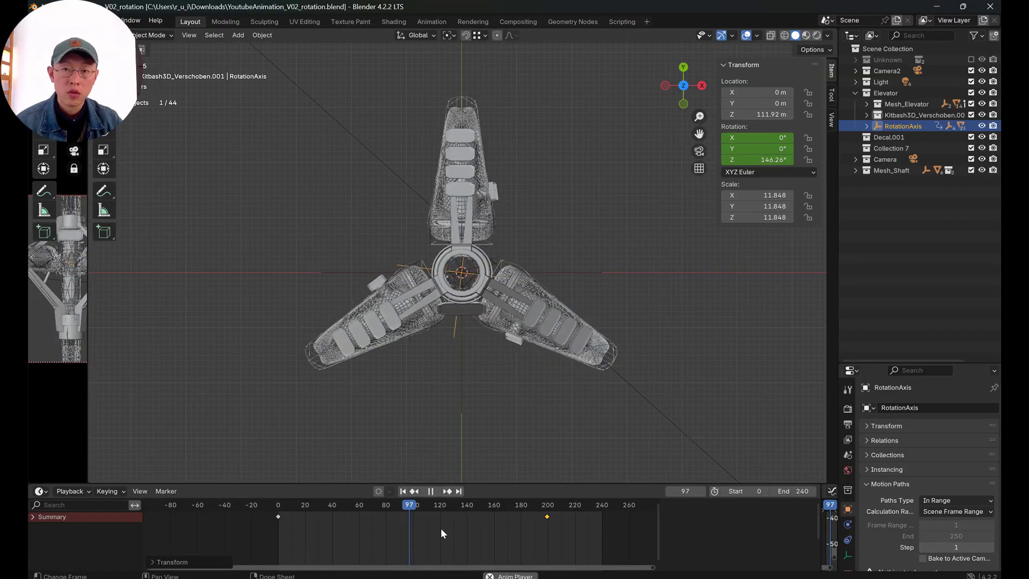
# Move the end rotation keyframe to frame 100 and play the animation from frame 0.
pyautogui.press('g')
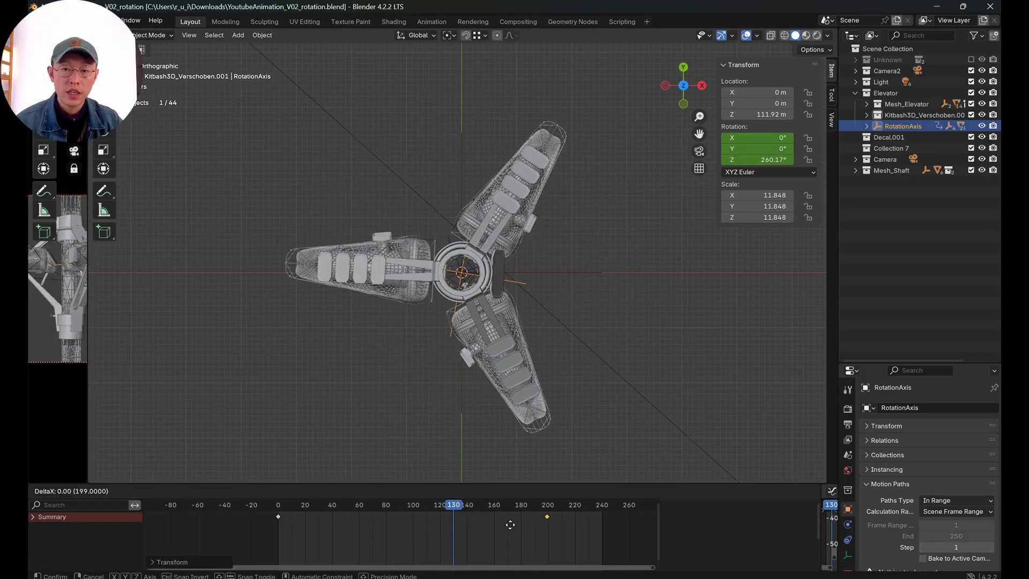
pyautogui.click(377, 541)
pyautogui.moveTo(402, 505); pyautogui.dragTo(268, 516)
pyautogui.press('space')
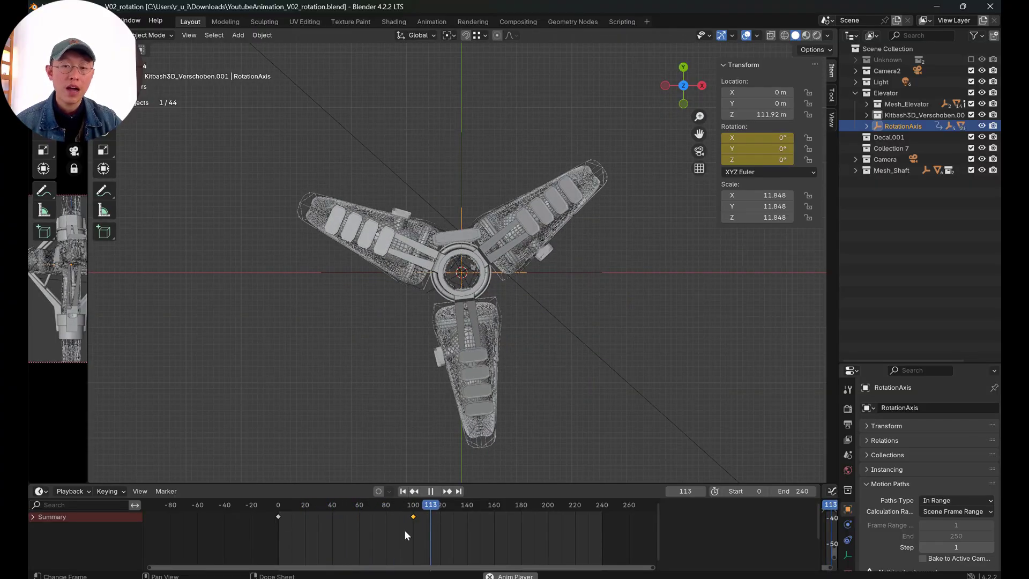
pyautogui.press('space')
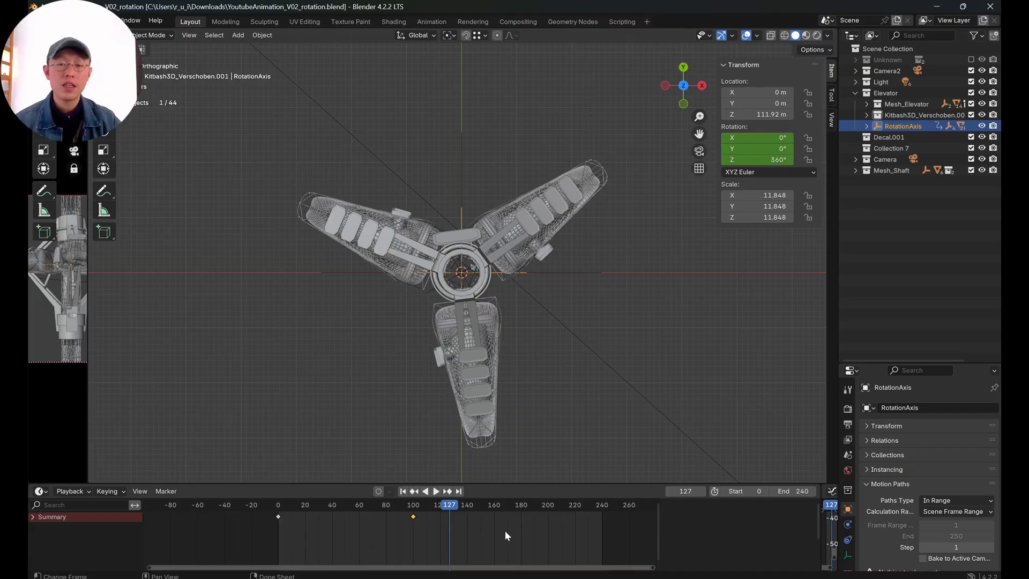
# Enlarge the timeline area, split it into two stacked areas, and switch the lower one to the Graph Editor.
pyautogui.moveTo(365, 484); pyautogui.dragTo(367, 412)
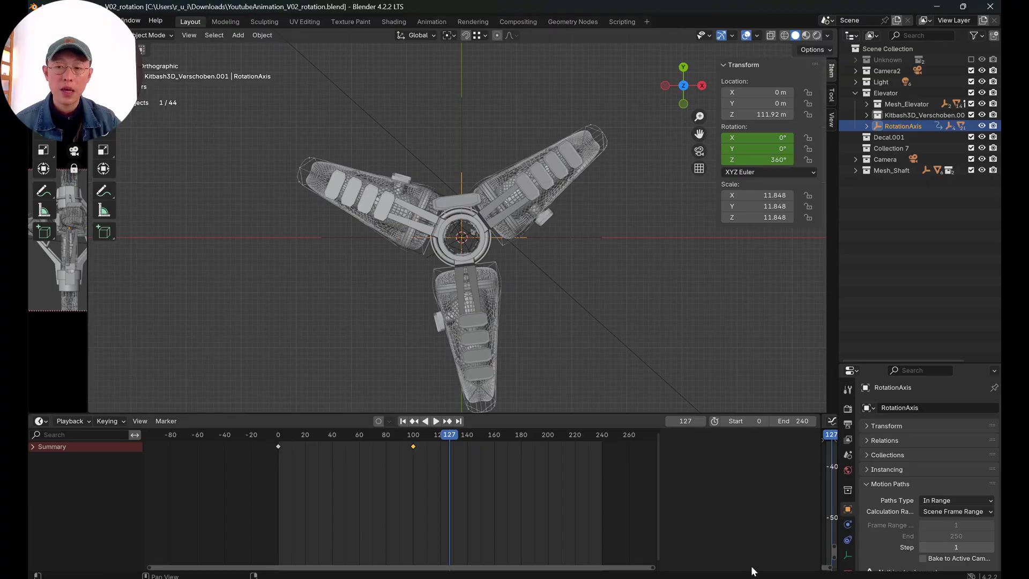
pyautogui.moveTo(79, 413); pyautogui.dragTo(64, 548)
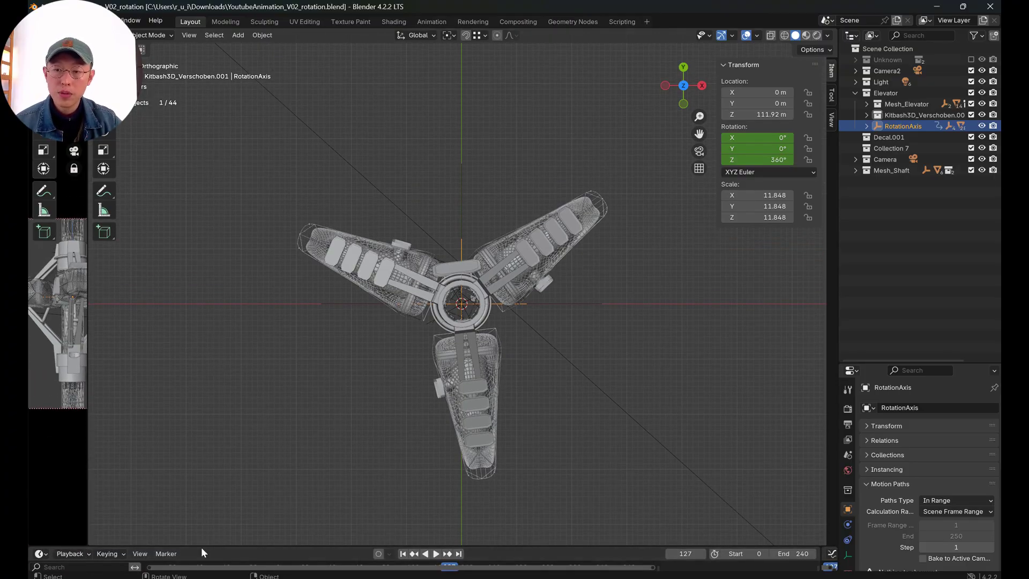
pyautogui.moveTo(201, 544); pyautogui.dragTo(184, 435)
pyautogui.moveTo(31, 571); pyautogui.dragTo(64, 499)
pyautogui.moveTo(191, 435); pyautogui.dragTo(190, 412)
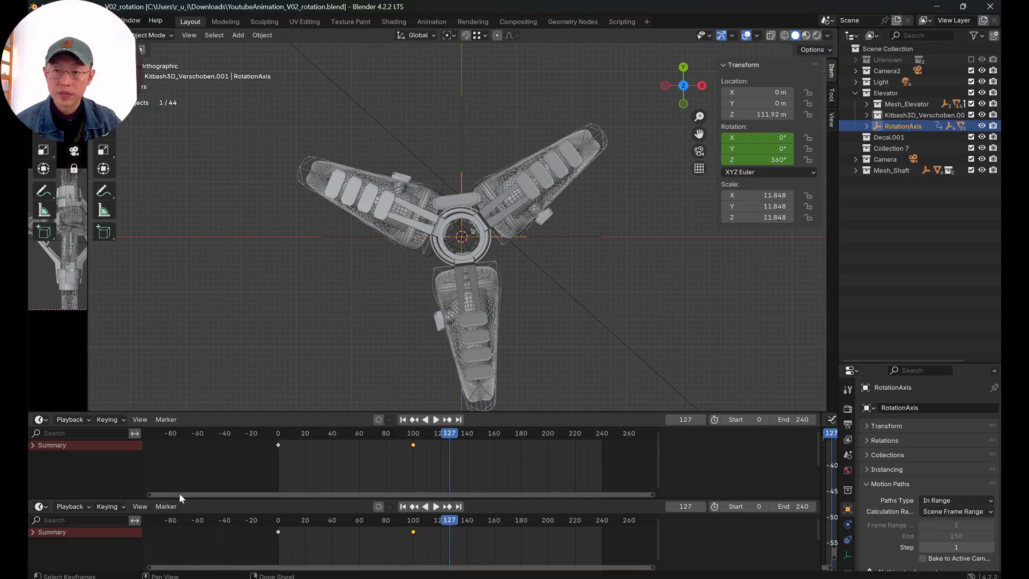
pyautogui.moveTo(189, 497); pyautogui.dragTo(192, 461)
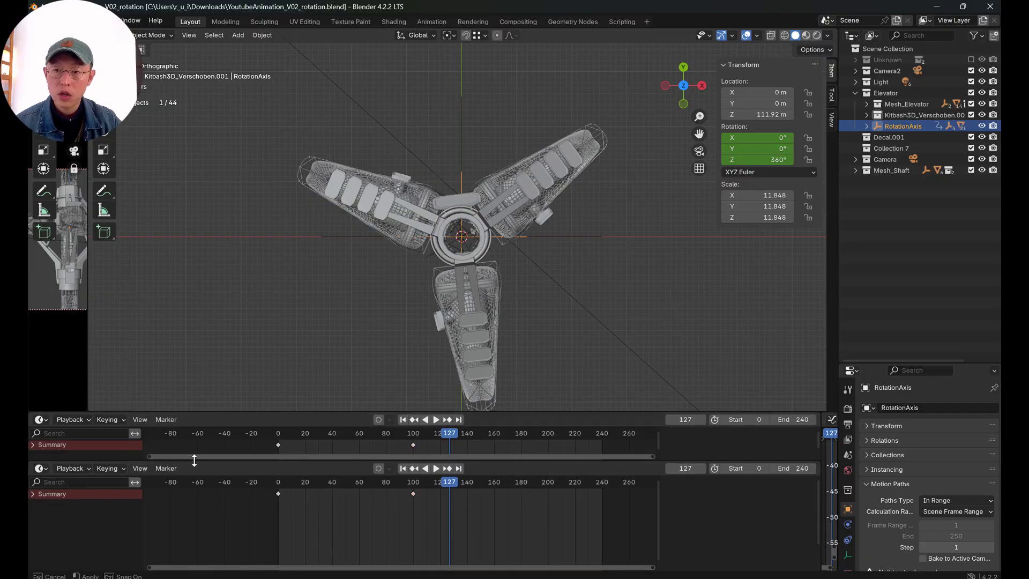
pyautogui.click(40, 469)
pyautogui.click(191, 381)
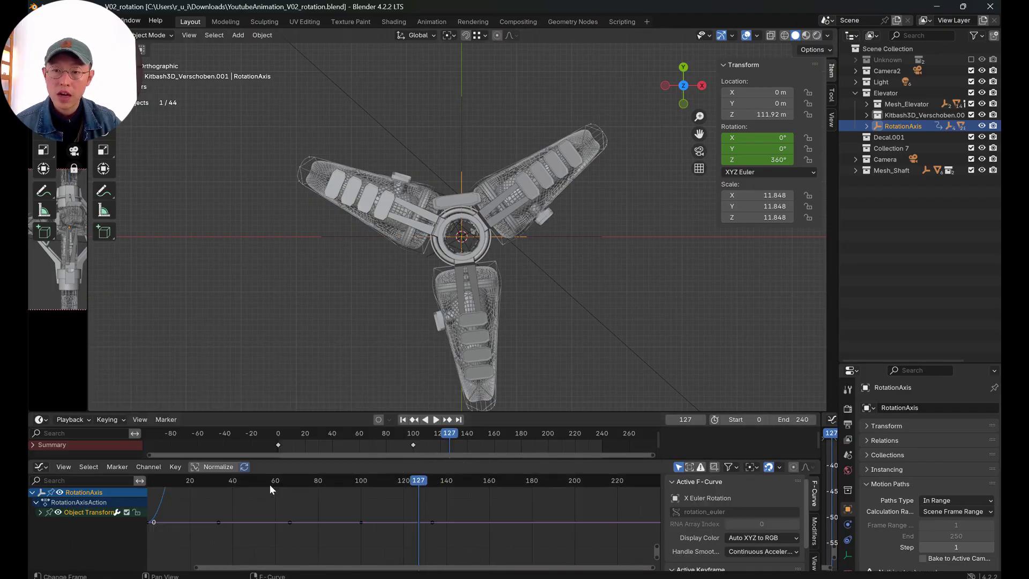
# Frame the whole RotationAxis curve in an enlarged Graph Editor and play the rotation from frame 0 to examine its easing.
pyautogui.press('Home')
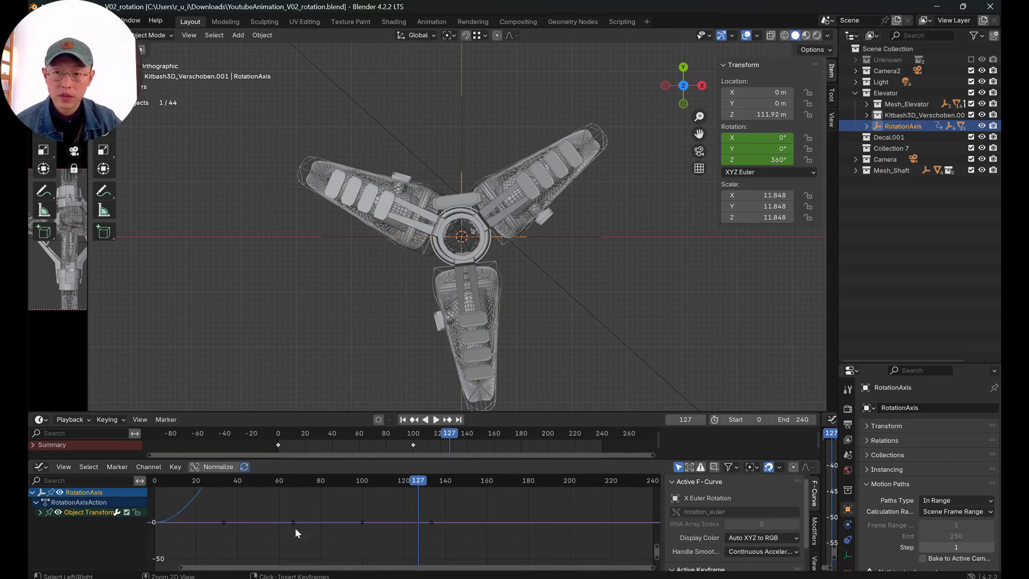
pyautogui.moveTo(292, 412); pyautogui.dragTo(294, 380)
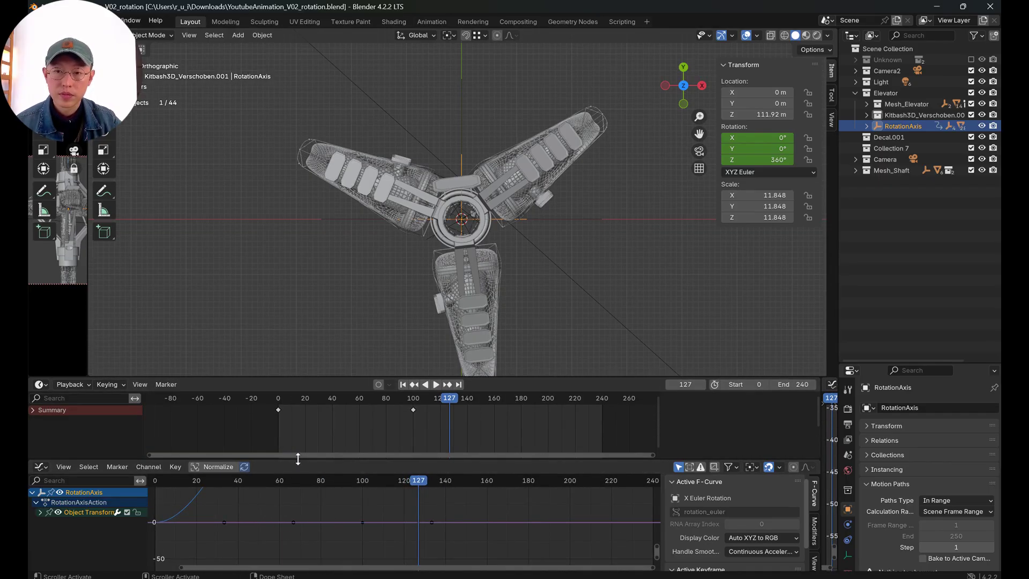
pyautogui.moveTo(298, 458); pyautogui.dragTo(299, 422)
pyautogui.keyDown('ctrl'); pyautogui.moveTo(308, 474); pyautogui.dragTo(388, 496, button='middle'); pyautogui.keyUp('ctrl')
pyautogui.scroll(1, 344, 509)
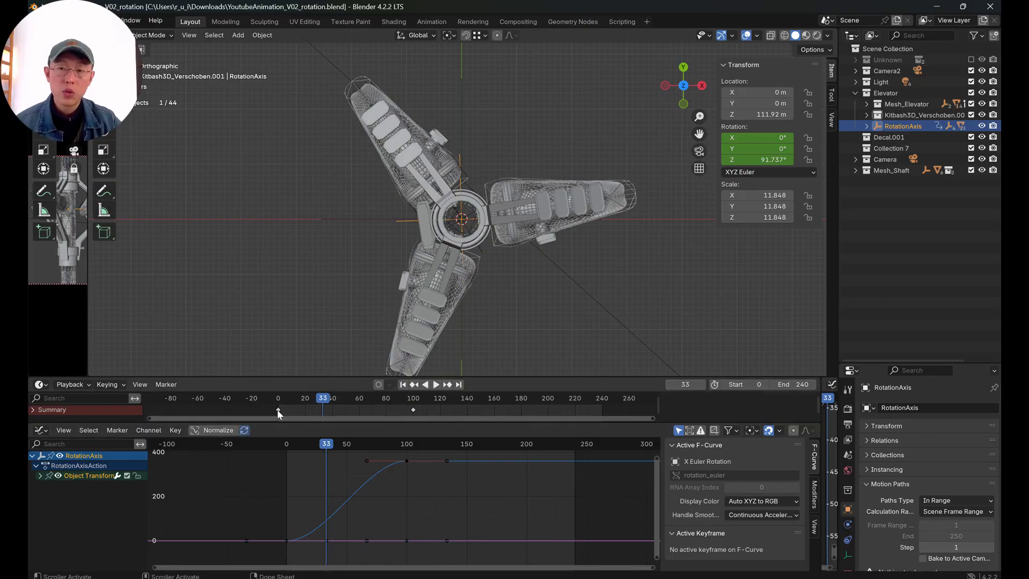
pyautogui.moveTo(324, 445); pyautogui.dragTo(275, 451)
pyautogui.press('space')
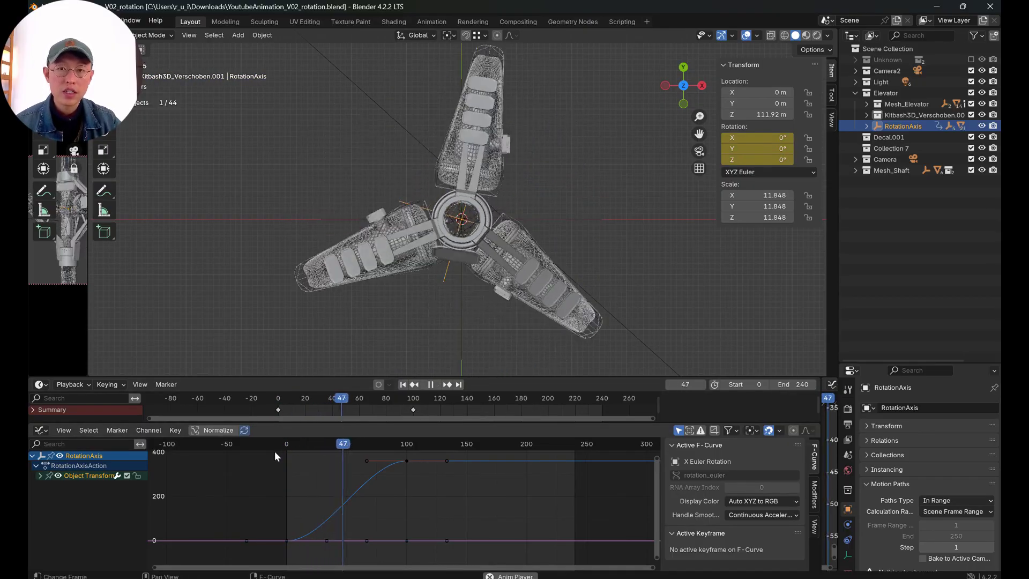
pyautogui.press('Escape')
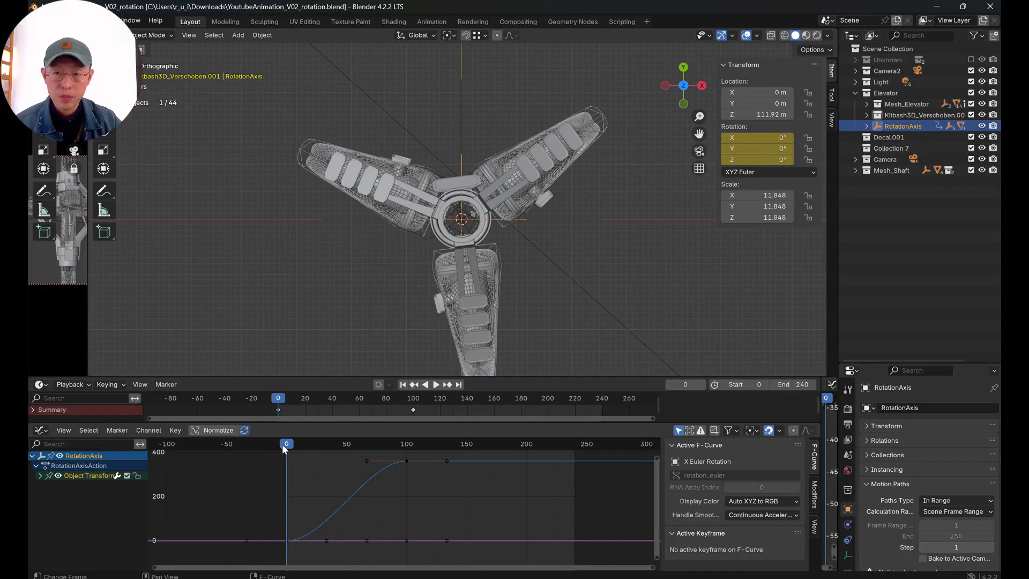
pyautogui.press('space')
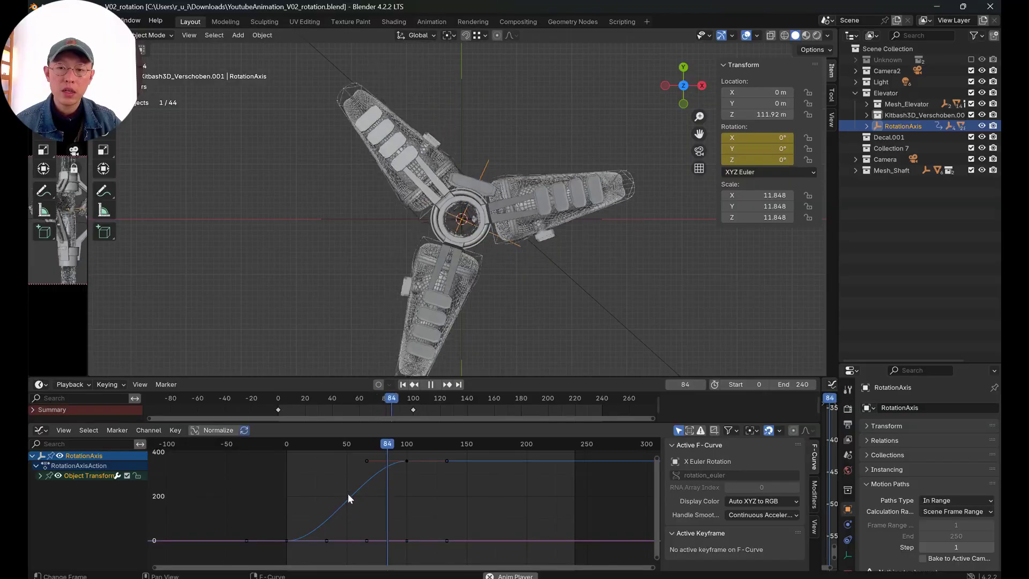
pyautogui.press('space')
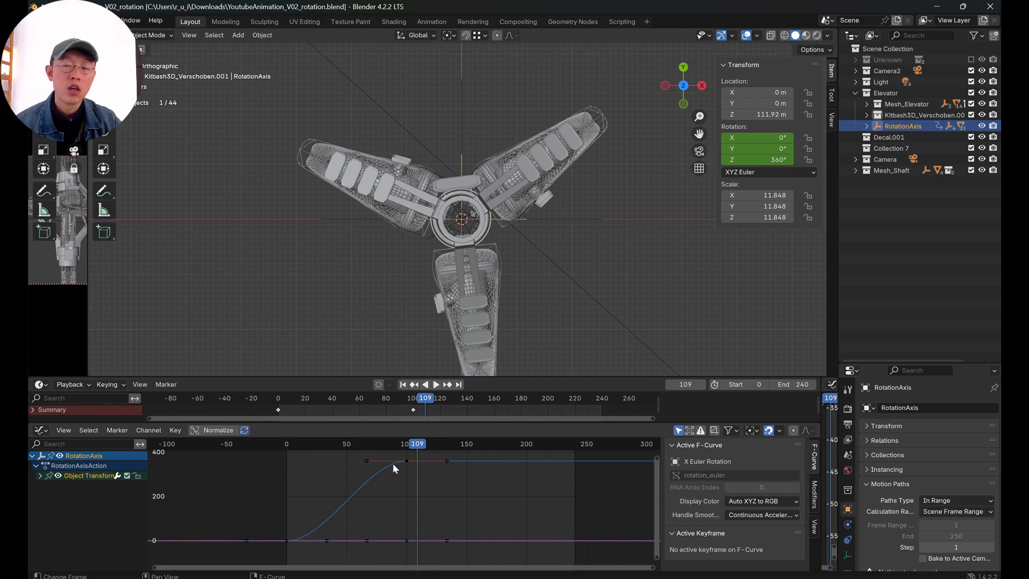
# Set the interpolation mode of both RotationAxis keyframes to Linear.
pyautogui.moveTo(343, 424); pyautogui.dragTo(348, 454)
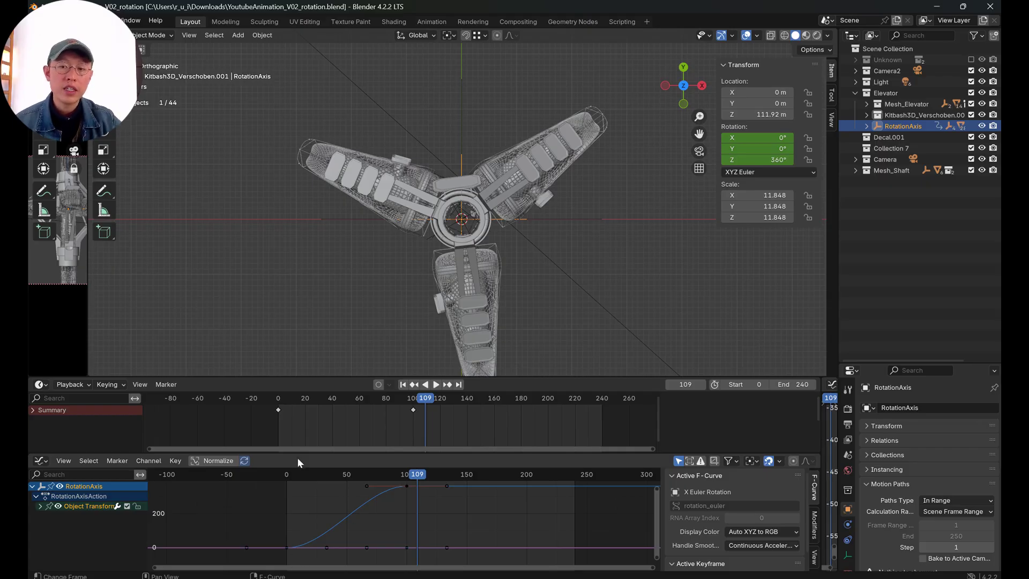
pyautogui.press('a')
pyautogui.moveTo(228, 435); pyautogui.dragTo(436, 393)
pyautogui.moveTo(253, 434); pyautogui.dragTo(459, 395)
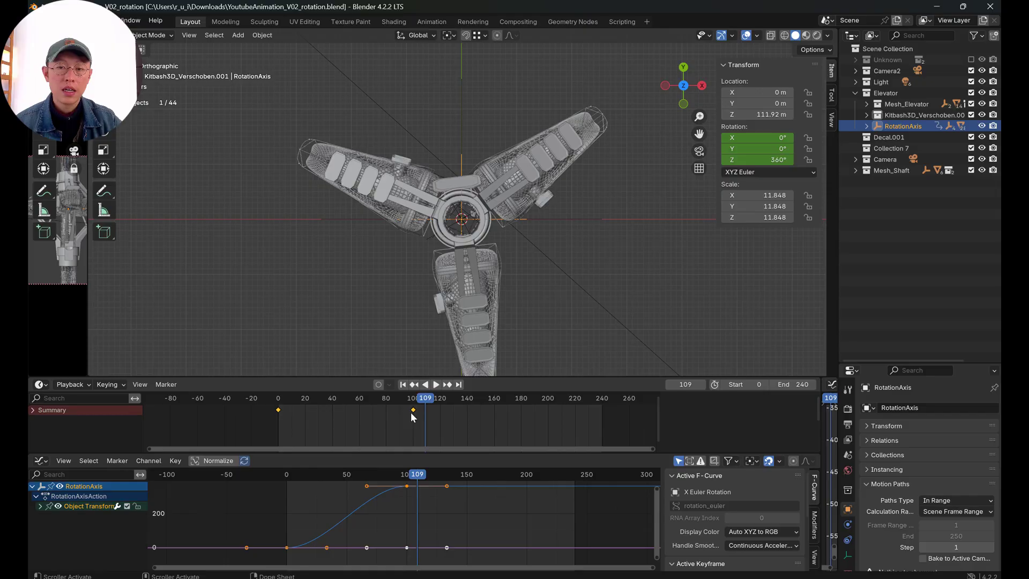
pyautogui.rightClick(411, 413)
pyautogui.moveTo(391, 472)
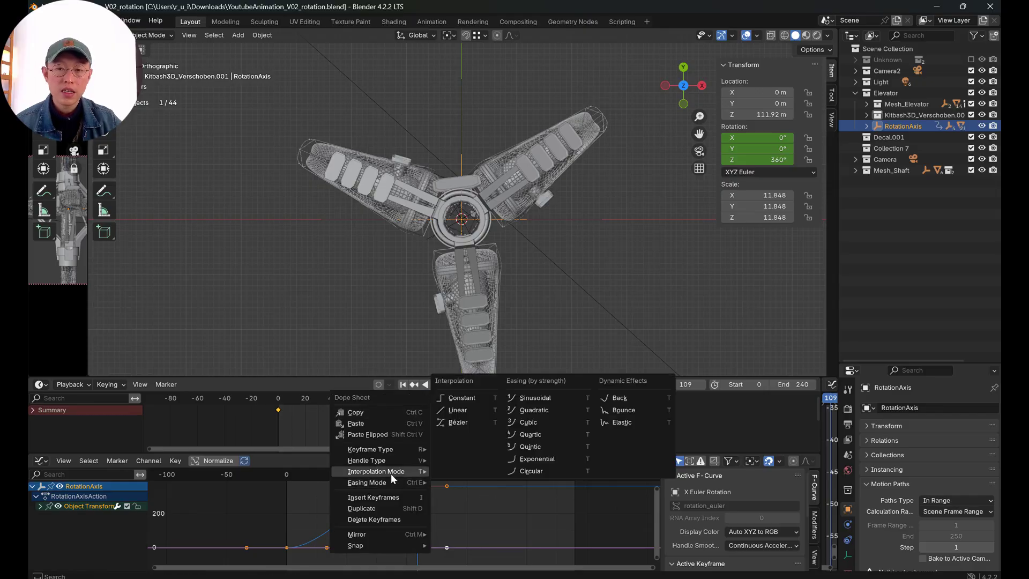
pyautogui.click(459, 413)
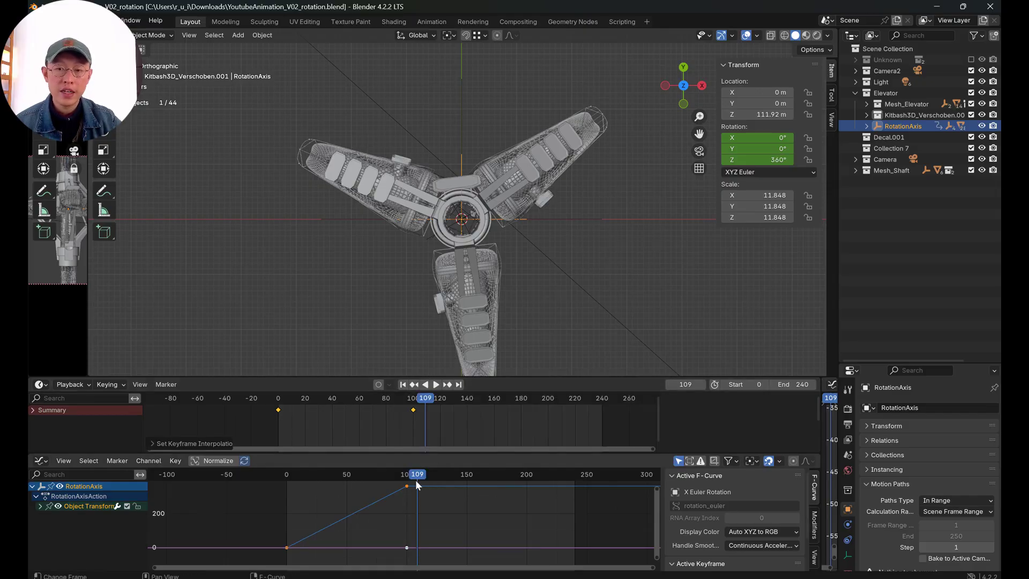
# Play the rotation from frame 0 to check its speed with linear interpolation.
pyautogui.moveTo(415, 479); pyautogui.dragTo(285, 490)
pyautogui.press('space')
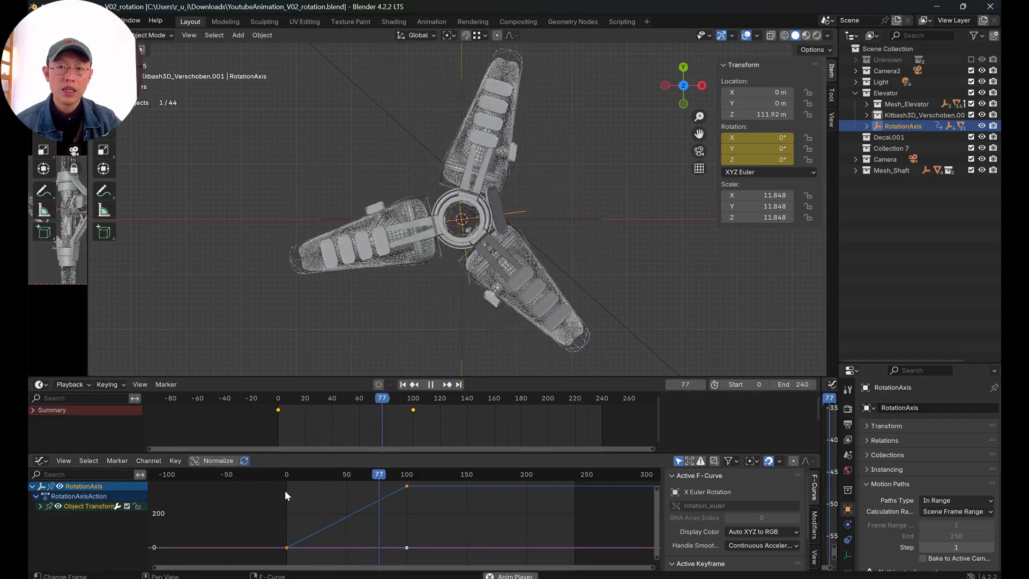
pyautogui.click(272, 477)
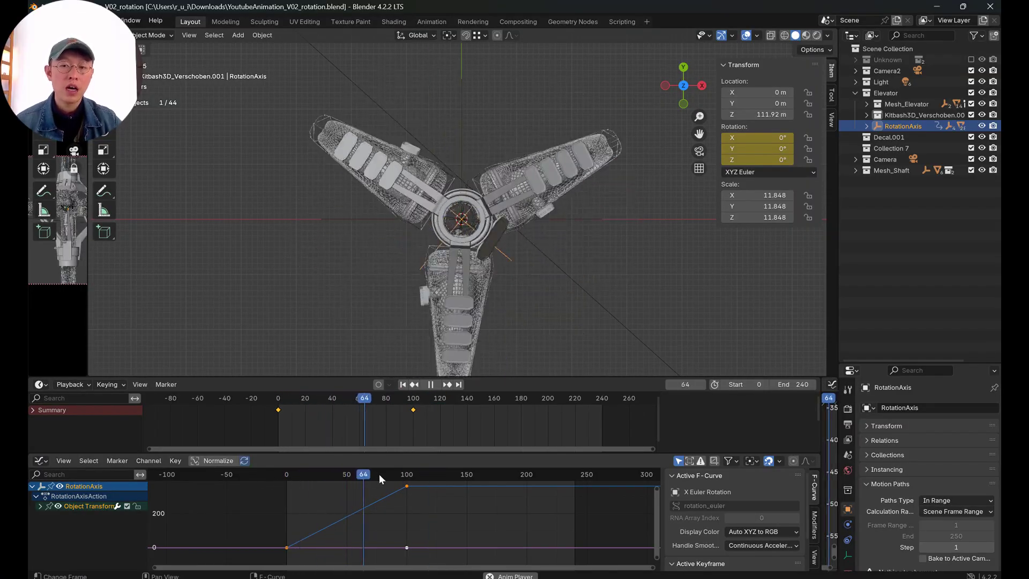
pyautogui.press('space')
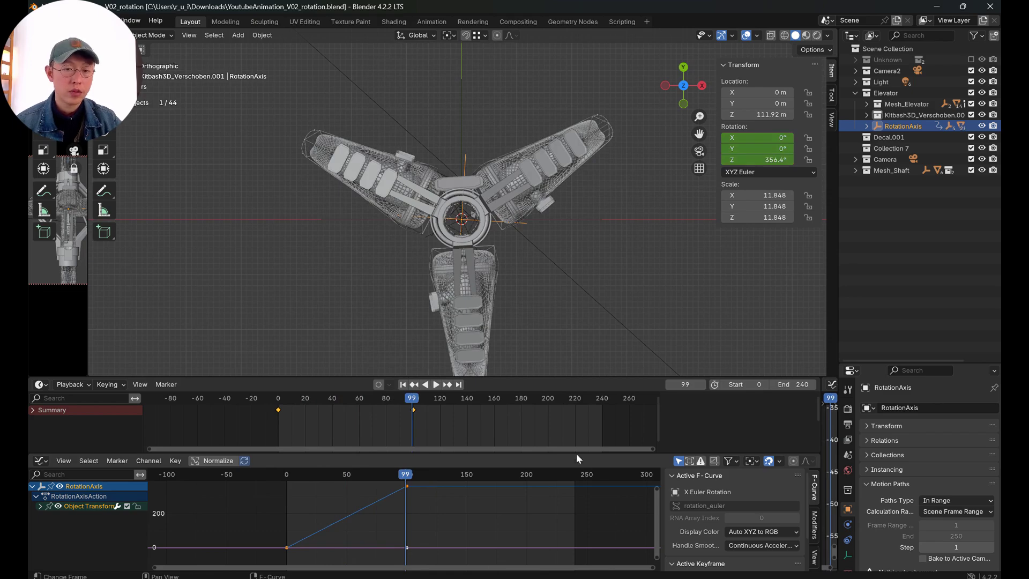
# Enlarge the Graph Editor and add a Cycles modifier to the RotationAxis rotation curve.
pyautogui.moveTo(546, 453); pyautogui.dragTo(548, 411)
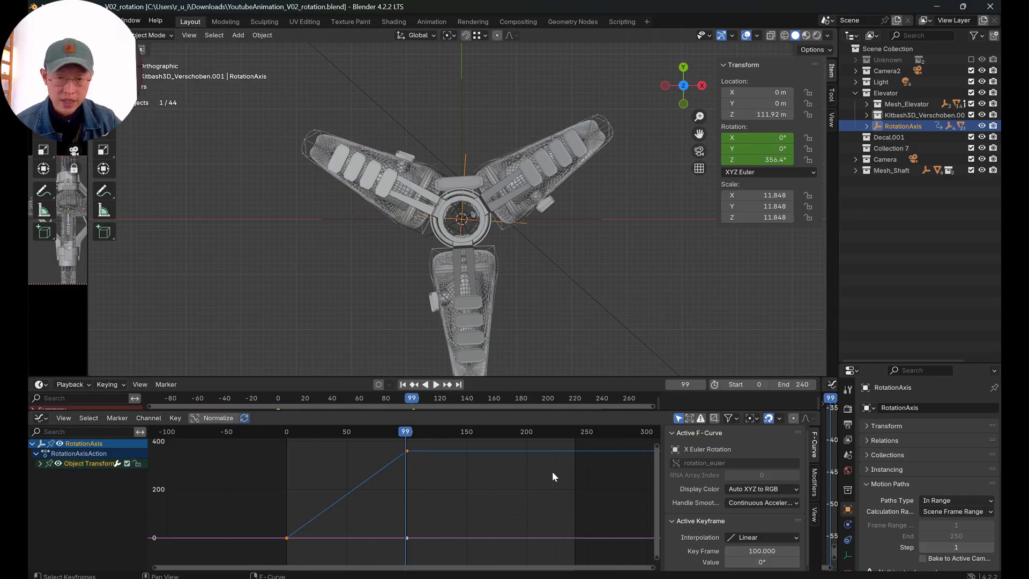
pyautogui.press('n')
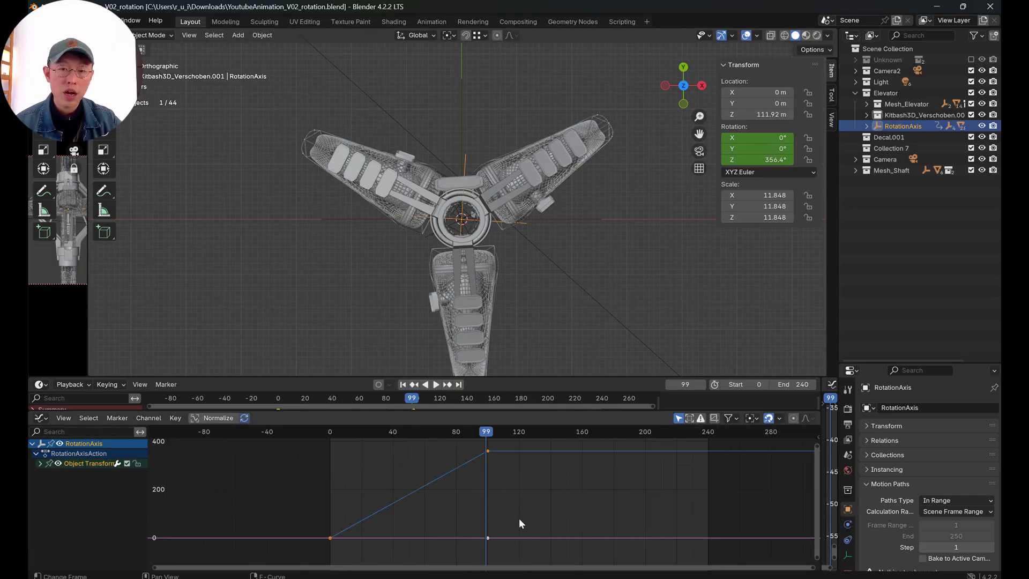
pyautogui.press('n')
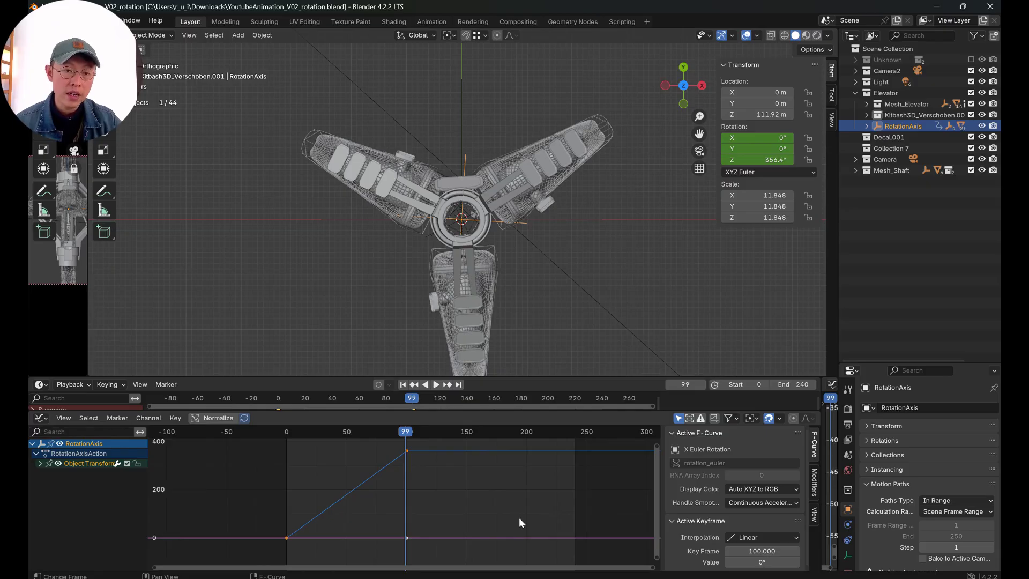
pyautogui.click(814, 482)
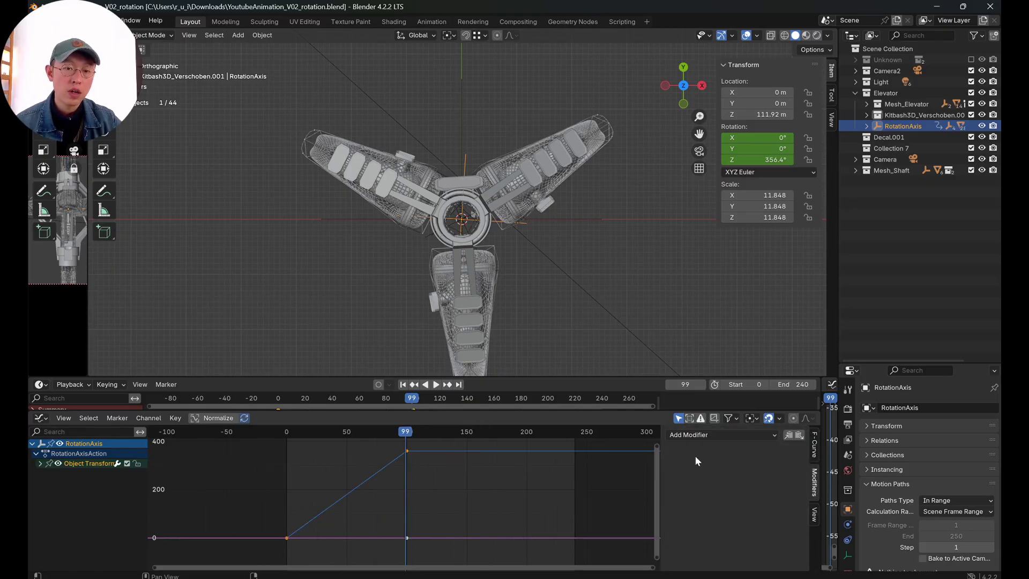
pyautogui.click(699, 432)
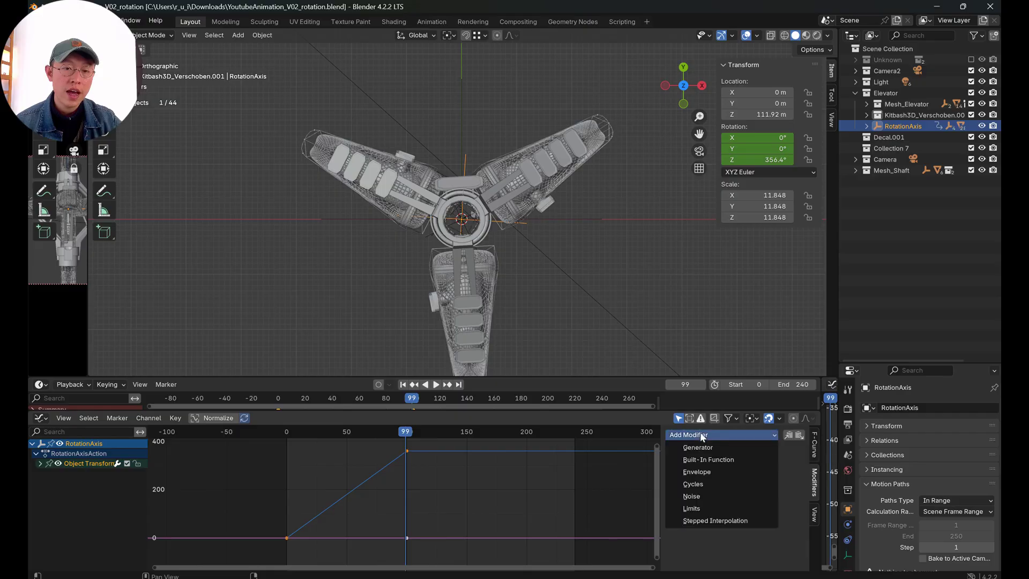
pyautogui.click(705, 483)
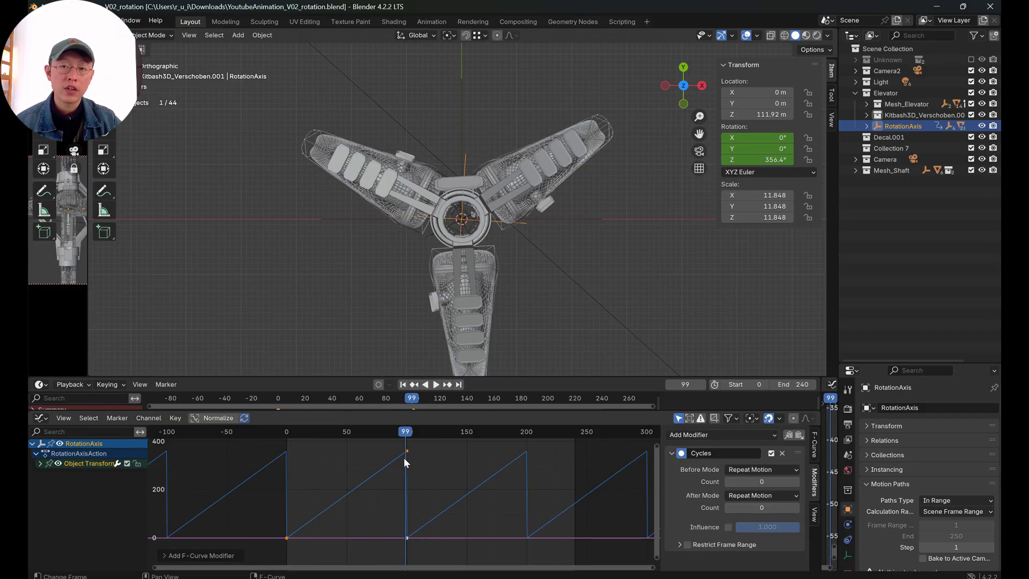
# Play the animation and widen the camera viewport to check the continuously repeating rotation.
pyautogui.press('space')
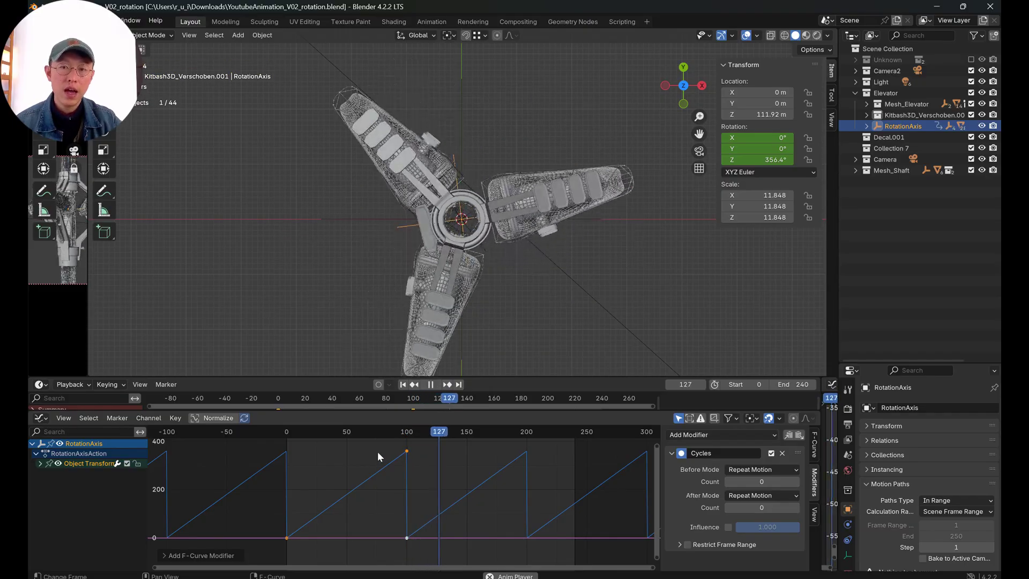
pyautogui.moveTo(88, 340); pyautogui.dragTo(277, 327)
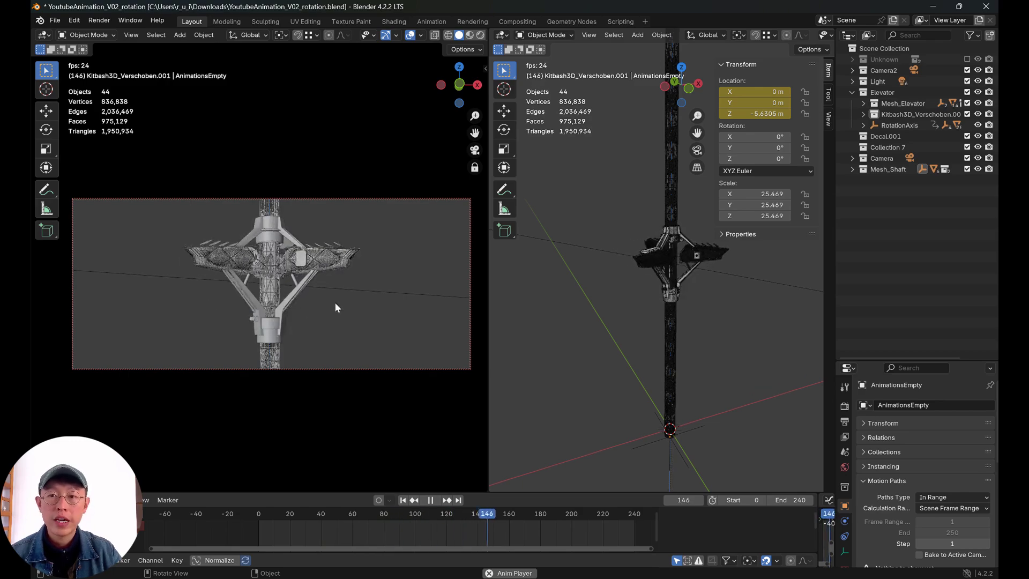
pyautogui.press('space')
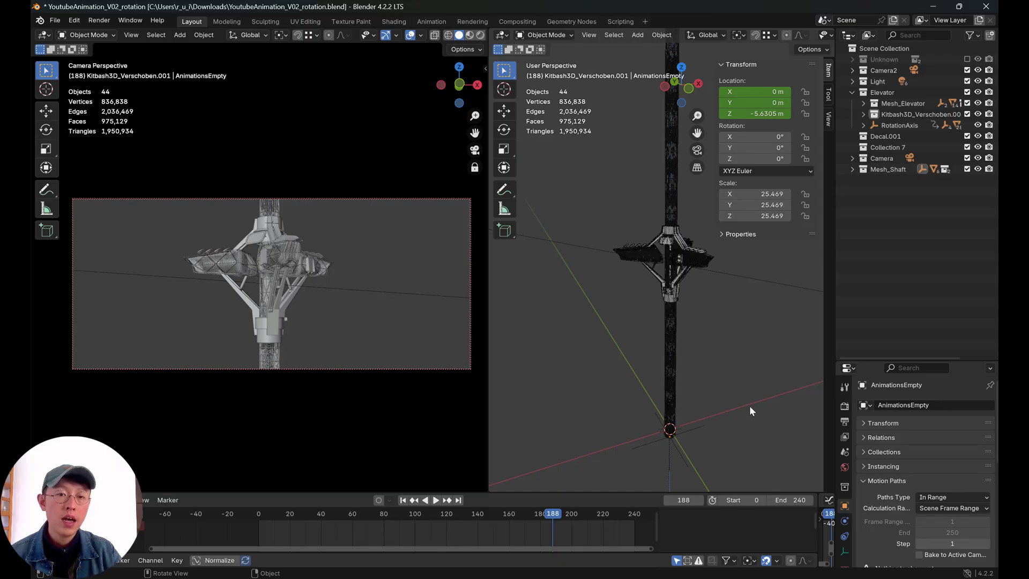
# Select AnimationsEmpty at the base of the shaft in front orthographic view and try moving it.
pyautogui.click(698, 427)
pyautogui.press('KP_1')
pyautogui.scroll(3, 659, 311)
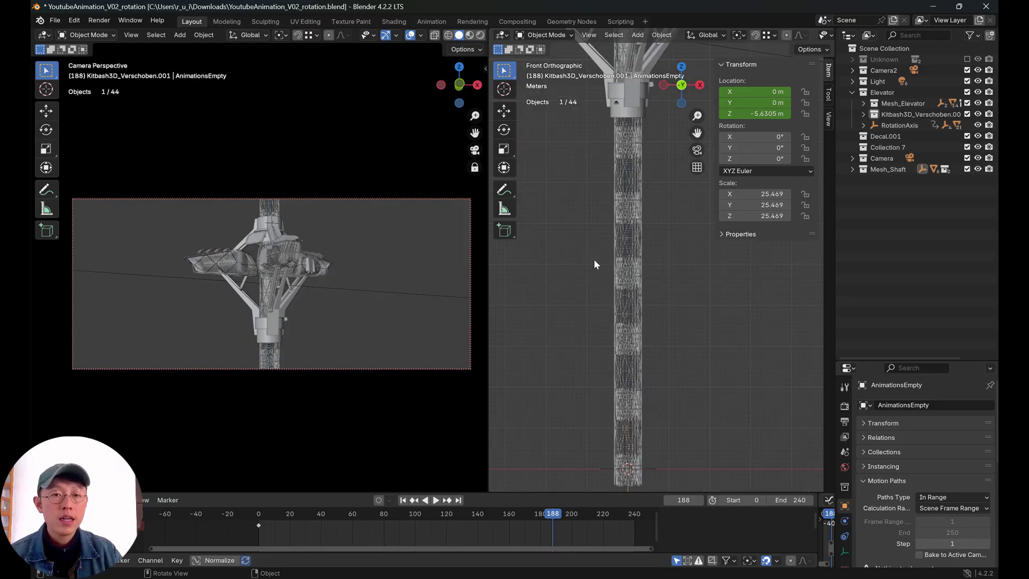
pyautogui.keyDown('shift'); pyautogui.click(643, 285); pyautogui.keyUp('shift')
pyautogui.scroll(-4, 645, 289)
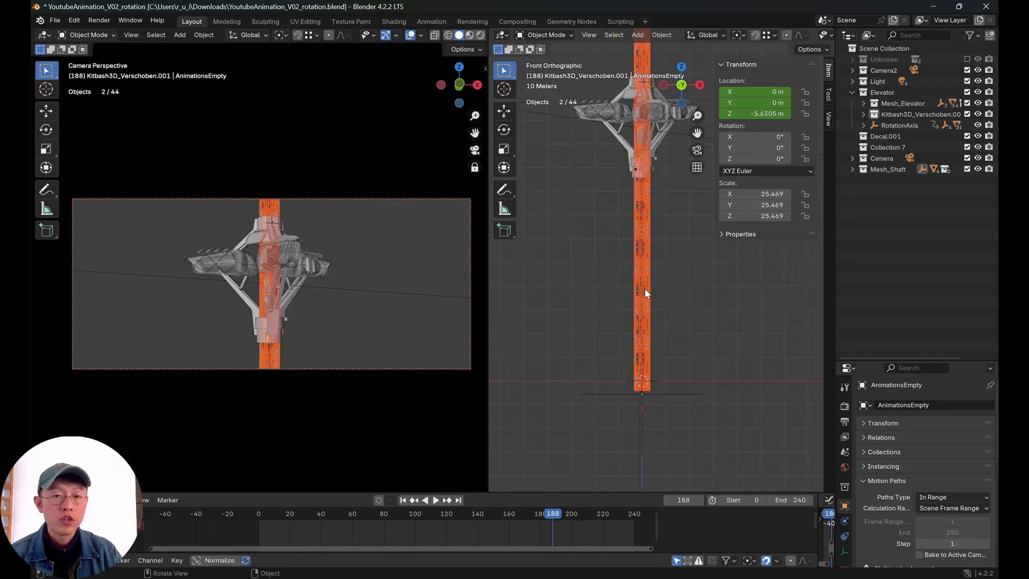
pyautogui.scroll(2, 644, 300)
pyautogui.click(632, 381)
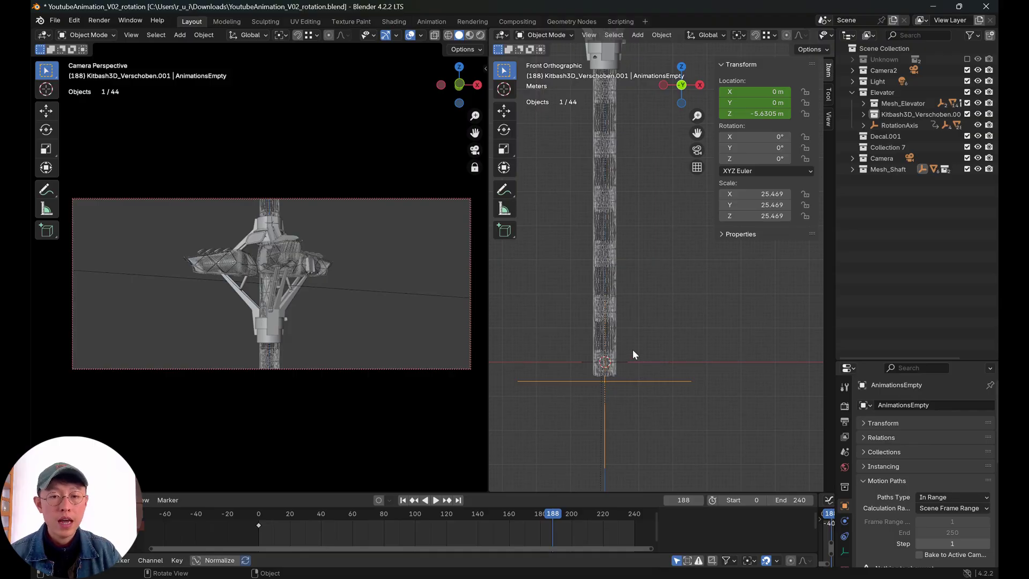
pyautogui.press('g')
pyautogui.rightClick(649, 341)
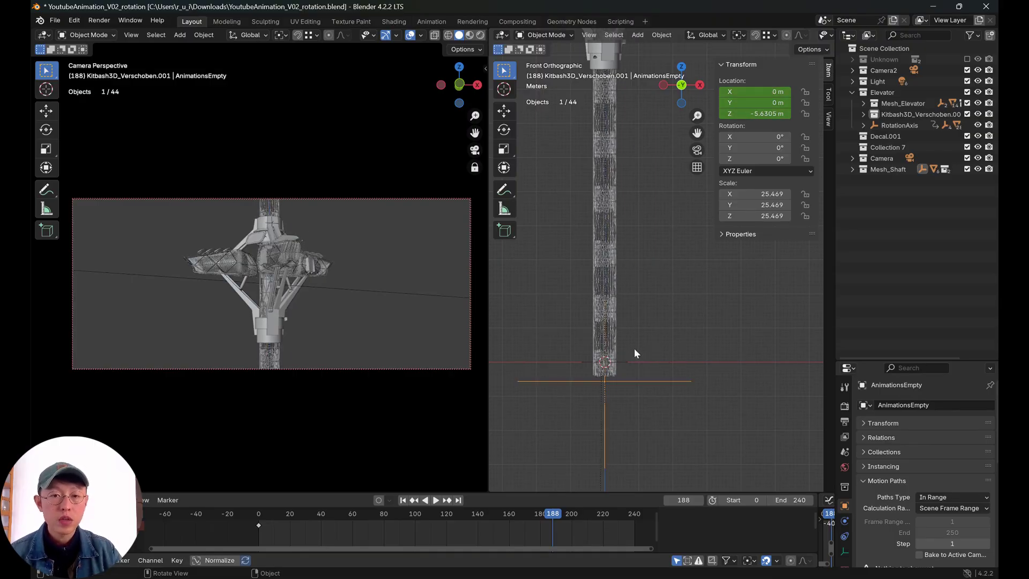
# At frame 238, move AnimationsEmpty far down along the Z axis in repeated moves, to about -2443.6 m.
pyautogui.moveTo(271, 515); pyautogui.dragTo(258, 514)
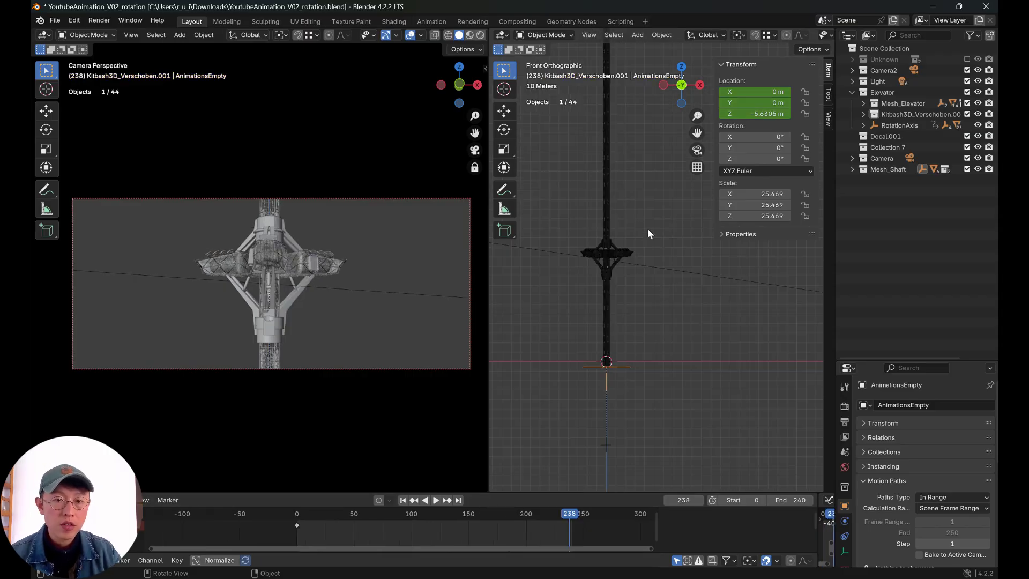
pyautogui.press('g')
pyautogui.press('z')
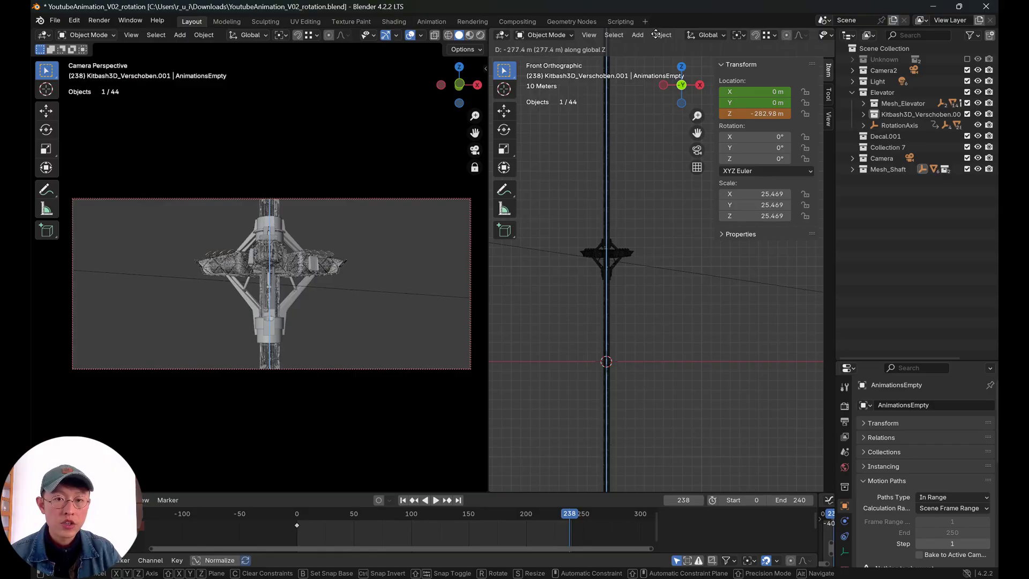
pyautogui.click(658, 52)
pyautogui.press('g')
pyautogui.press('z')
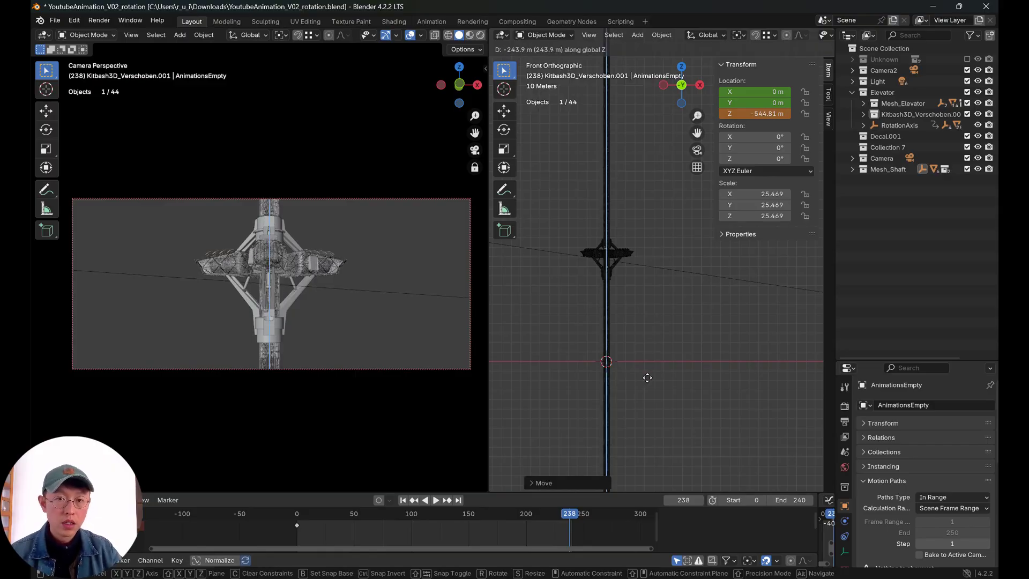
pyautogui.click(648, 51)
pyautogui.press('g')
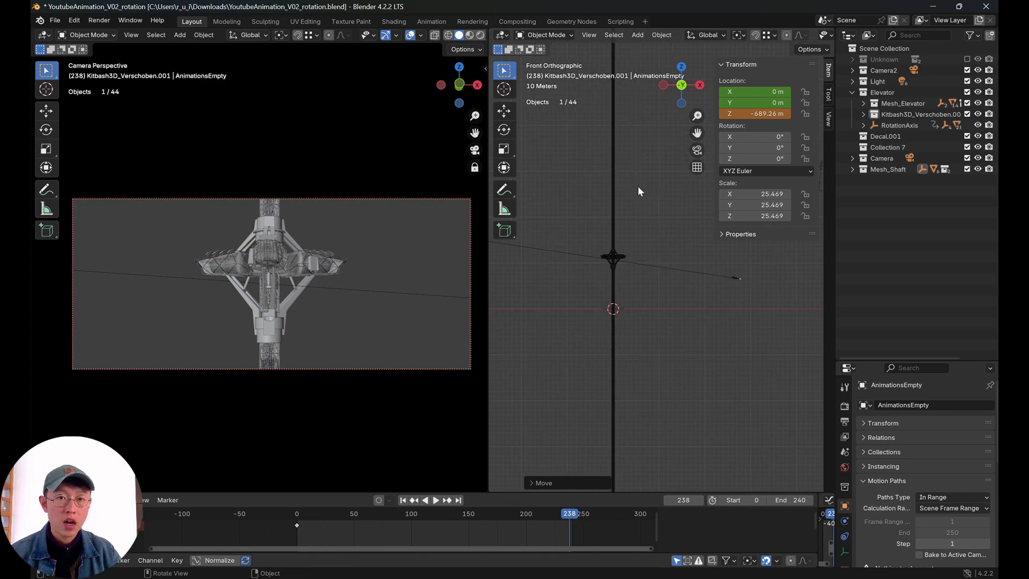
pyautogui.press('z')
pyautogui.click(650, 375)
pyautogui.press('g')
pyautogui.press('z')
pyautogui.click(651, 200)
pyautogui.press('g')
pyautogui.press('z')
pyautogui.click(660, 332)
pyautogui.press('g')
pyautogui.rightClick(660, 304)
pyautogui.press('g')
pyautogui.press('z')
pyautogui.rightClick(657, 276)
# Insert a location keyframe for AnimationsEmpty at its lowered position.
pyautogui.scroll(-11, 658, 263)
pyautogui.keyDown('shift'); pyautogui.moveTo(649, 334); pyautogui.dragTo(605, 194, button='middle'); pyautogui.keyUp('shift')
pyautogui.press('k')
pyautogui.click(651, 319)
# Set the interpolation mode of the AnimationsEmpty keyframes to Linear and play the shaft movement.
pyautogui.moveTo(569, 525); pyautogui.dragTo(585, 522)
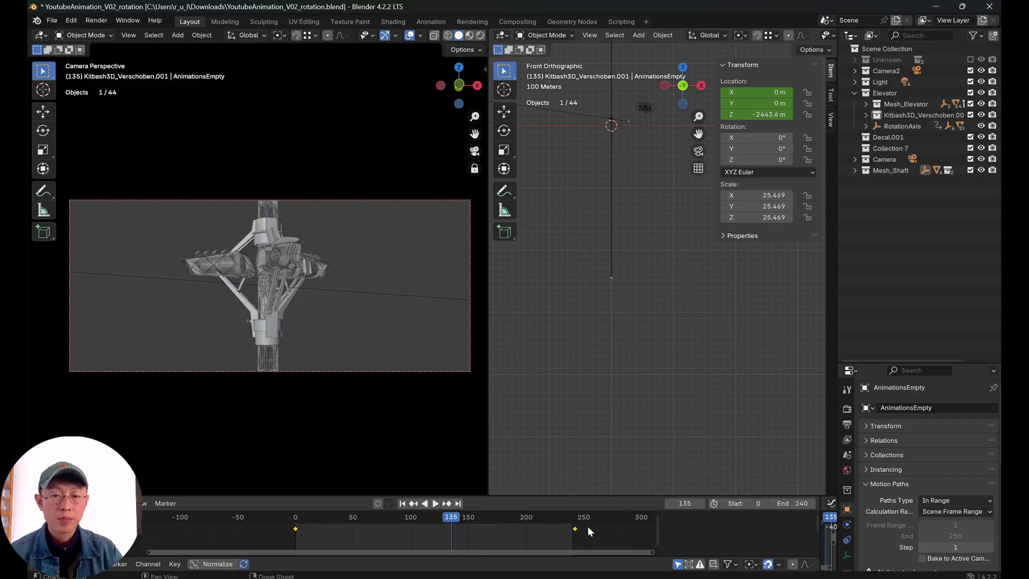
pyautogui.rightClick(576, 526)
pyautogui.moveTo(563, 501)
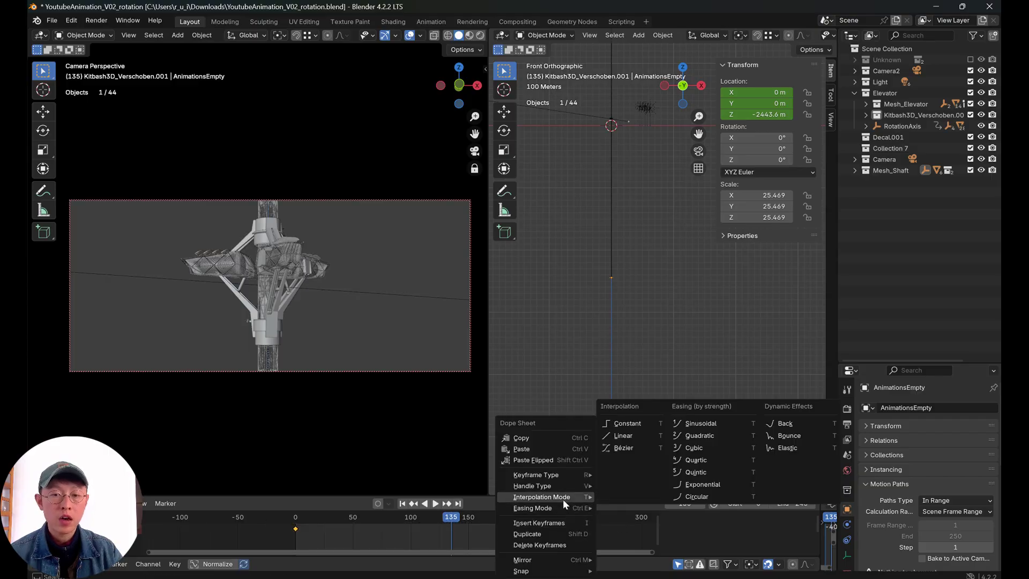
pyautogui.click(624, 436)
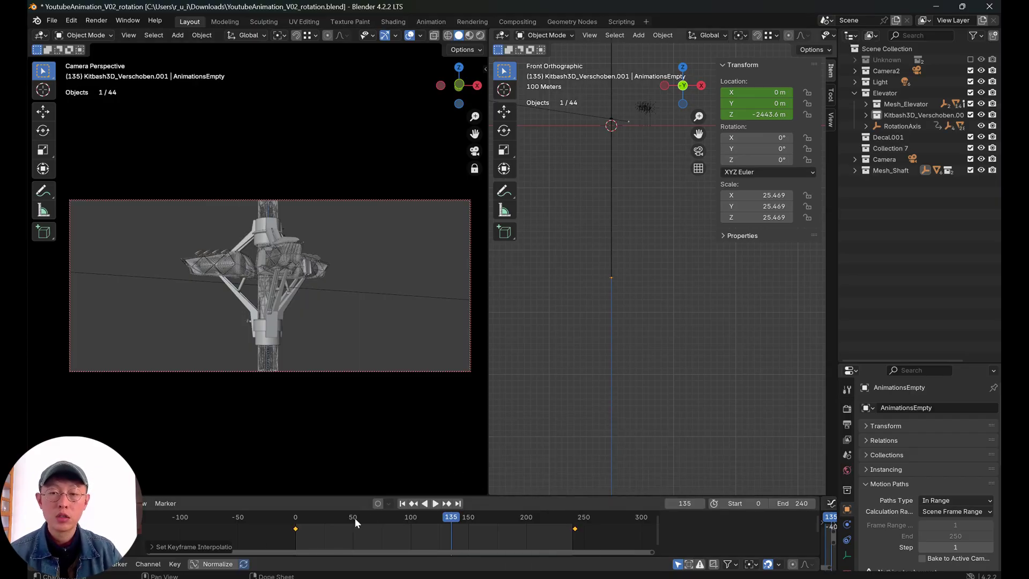
pyautogui.press('space')
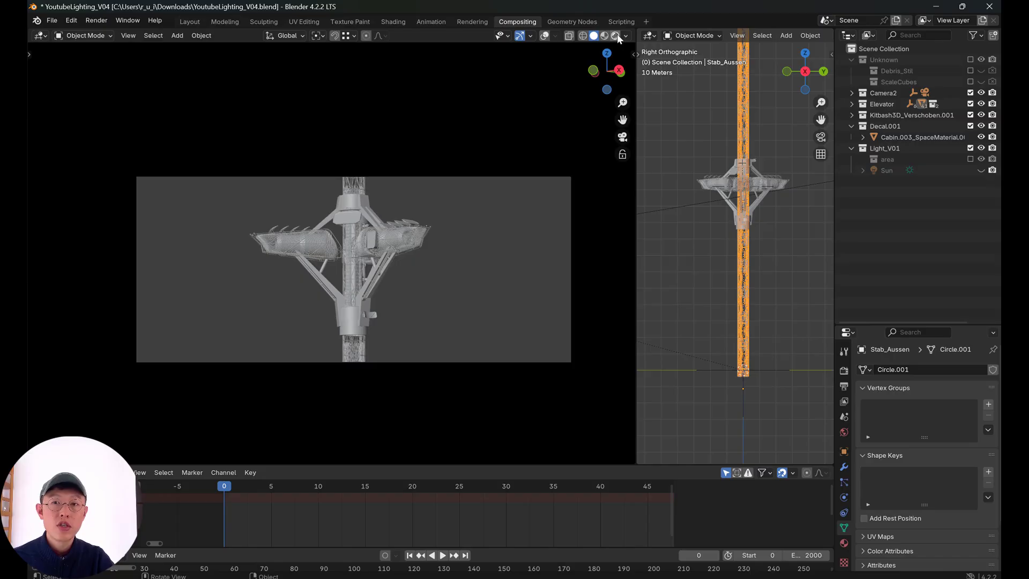
# Switch the camera viewport to Rendered shading and darken the World background color to black.
pyautogui.click(616, 35)
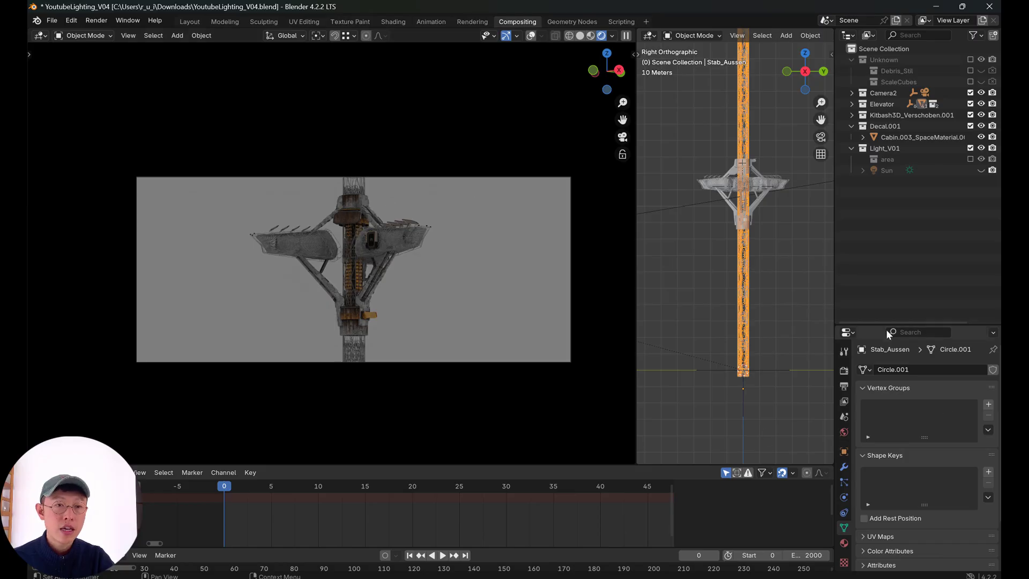
pyautogui.moveTo(877, 326); pyautogui.dragTo(877, 273)
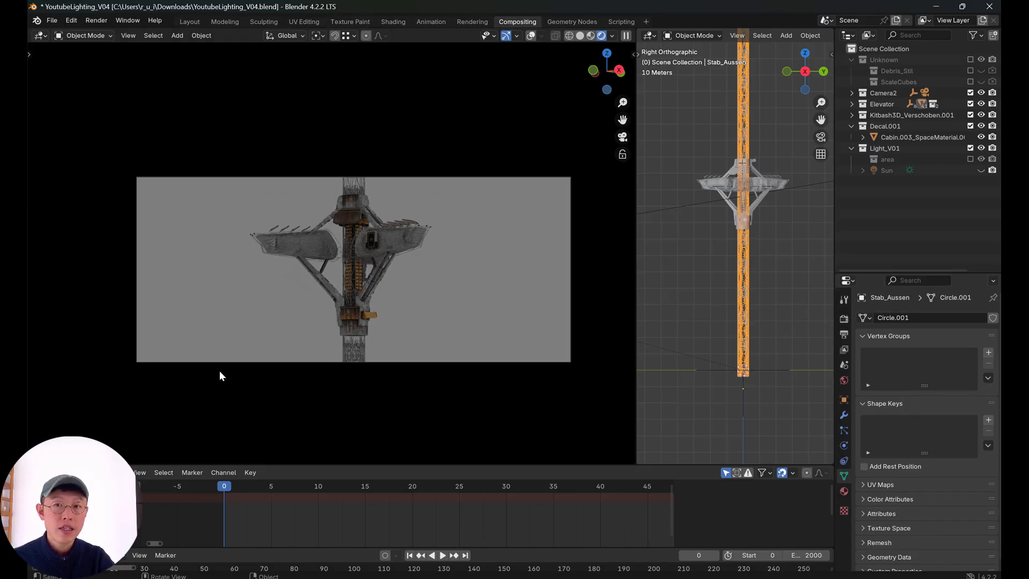
pyautogui.click(844, 491)
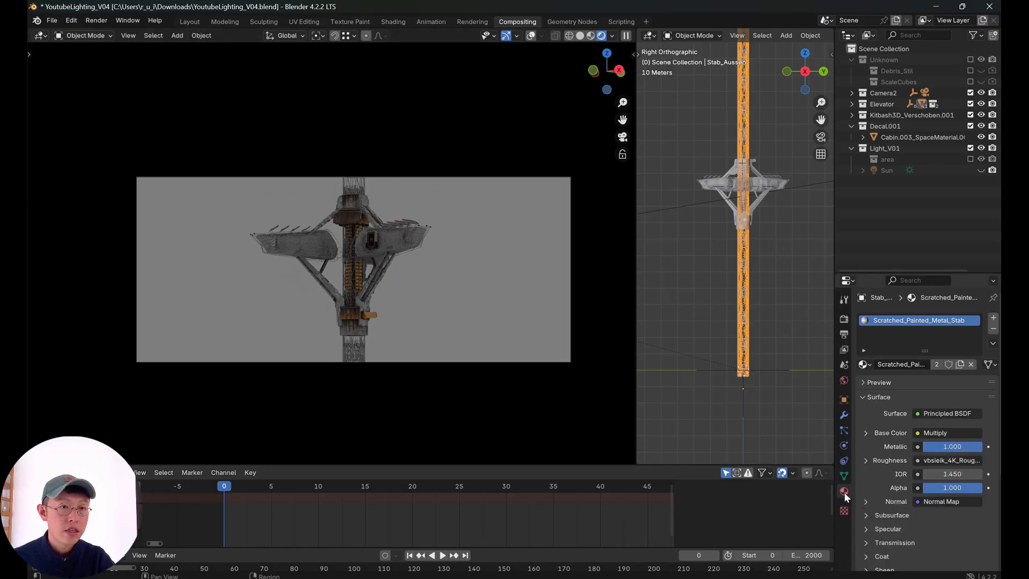
pyautogui.click(844, 380)
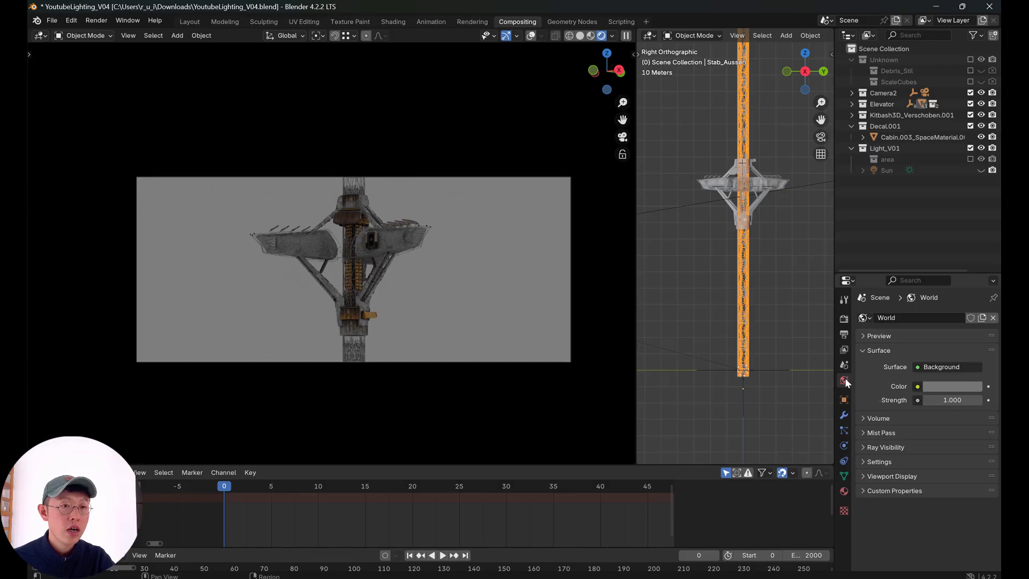
pyautogui.click(940, 387)
pyautogui.moveTo(973, 263)
pyautogui.mouseDown()
pyautogui.moveTo(973, 236)
pyautogui.moveTo(973, 308)
pyautogui.moveTo(973, 251)
pyautogui.mouseUp()
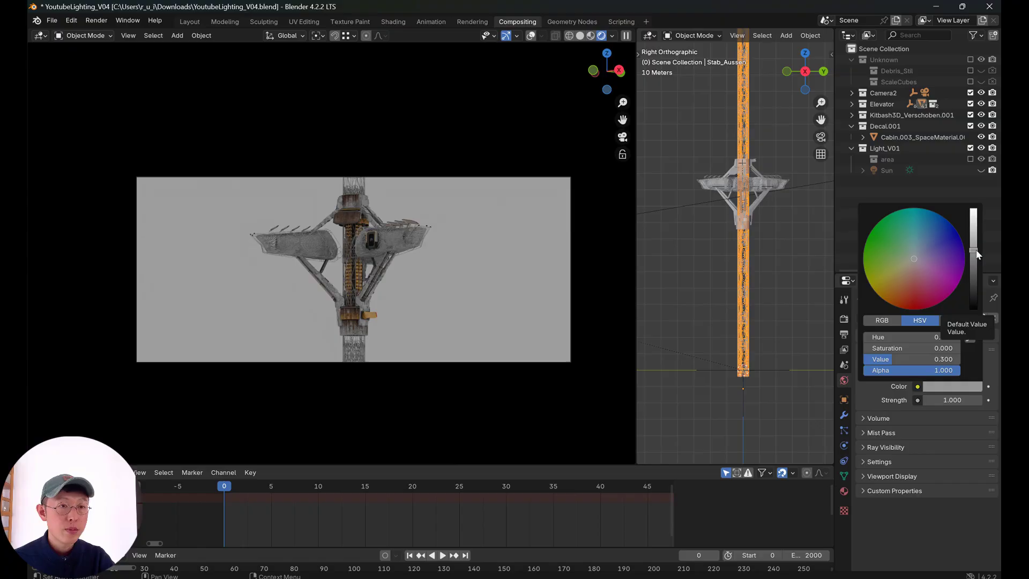
pyautogui.moveTo(973, 250); pyautogui.dragTo(973, 308)
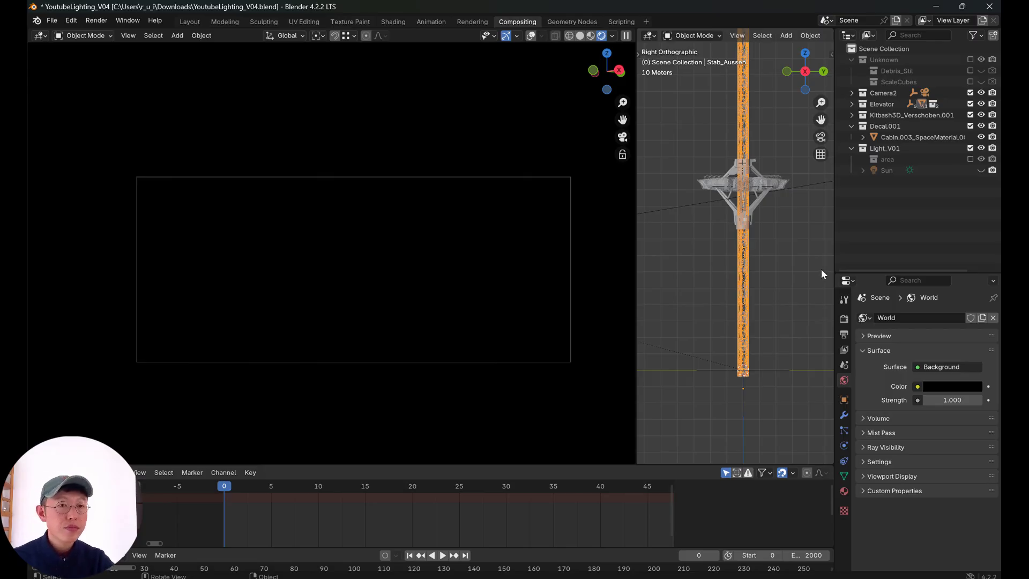
# Add a Sun light to the Light_V02 collection and place it above one side of the elevator platform.
pyautogui.hotkey('shift', 'a')
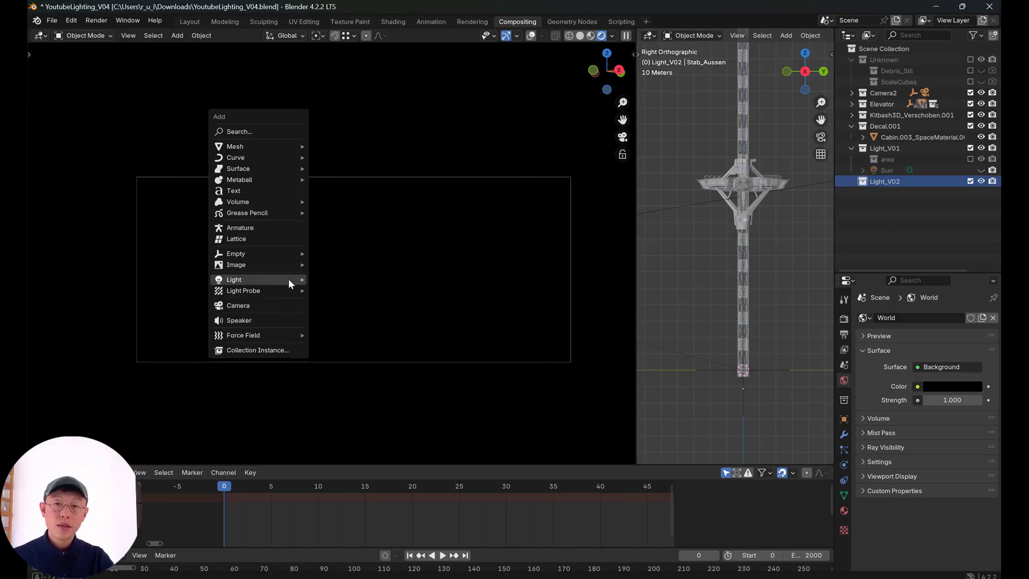
pyautogui.moveTo(288, 278)
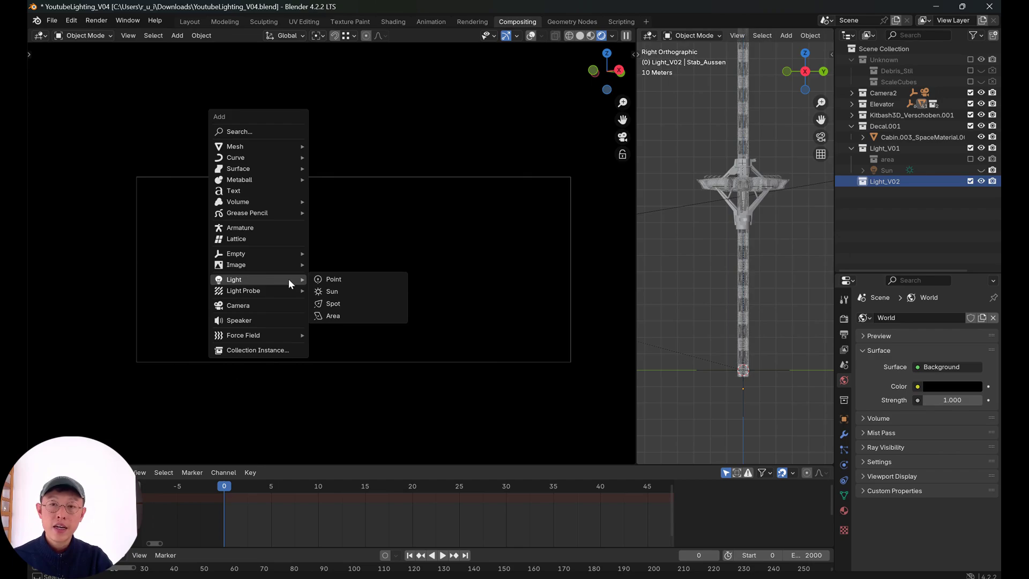
pyautogui.click(338, 292)
pyautogui.press('g')
pyautogui.click(793, 166)
# Show the camera view's overlays, rotate the sun to about -27° X and 23° Y, and adjust its position.
pyautogui.hotkey('alt', 'shift', 'z')
pyautogui.press('r')
pyautogui.click(441, 281)
pyautogui.press('r')
pyautogui.click(477, 238)
pyautogui.press('g')
pyautogui.click(480, 296)
# Raise the sun light's strength in several tries to 9.68.
pyautogui.click(845, 465)
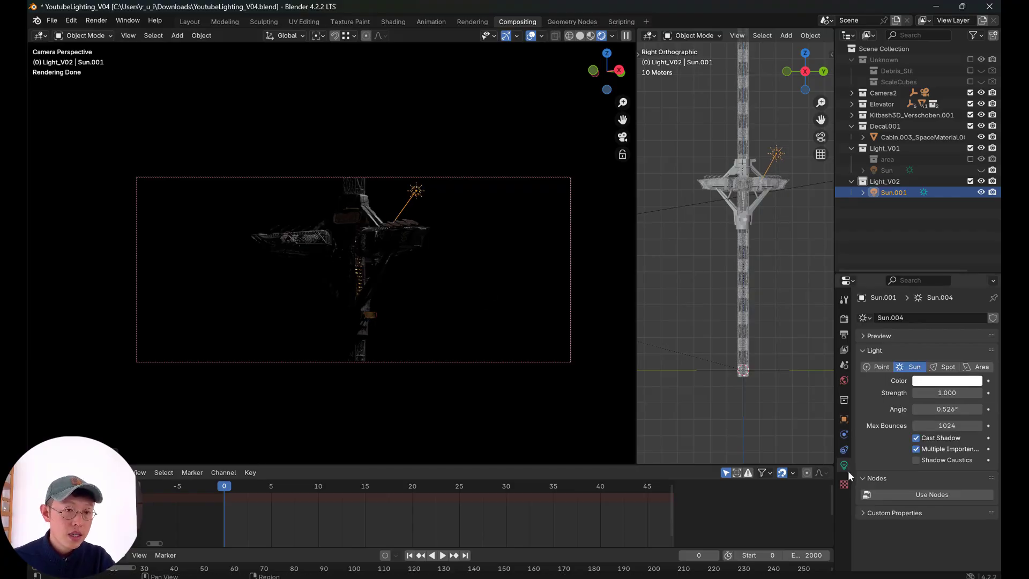
pyautogui.click(955, 393)
pyautogui.write('3.47')
pyautogui.press('Return')
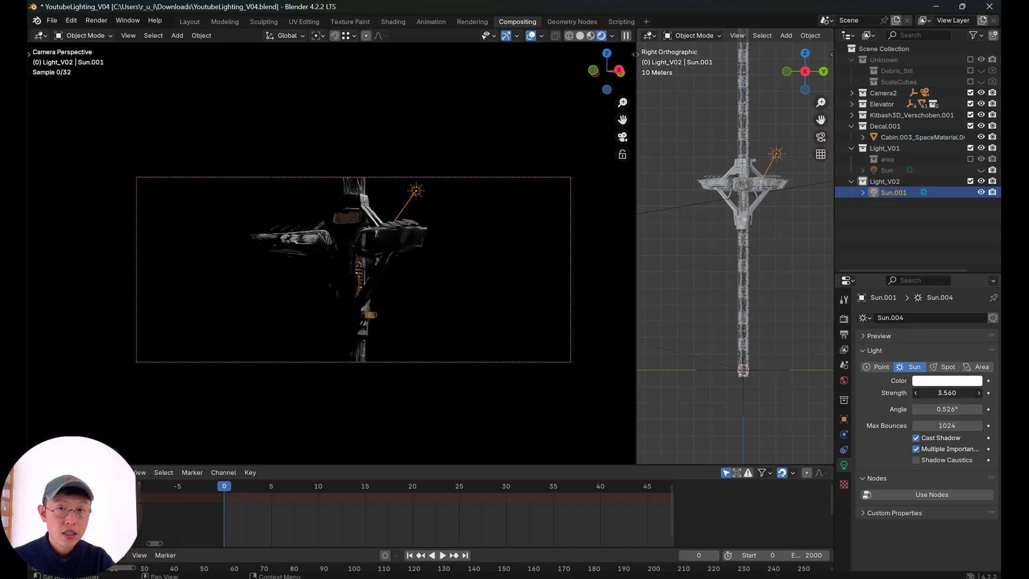
pyautogui.click(941, 392)
pyautogui.write('10')
pyautogui.press('Return')
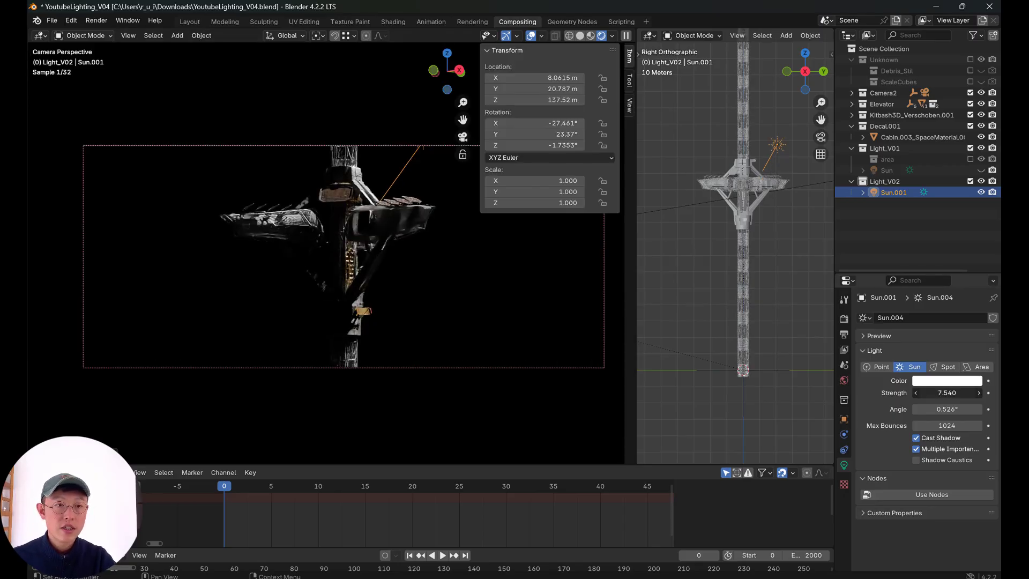
pyautogui.moveTo(947, 393); pyautogui.dragTo(992, 393)
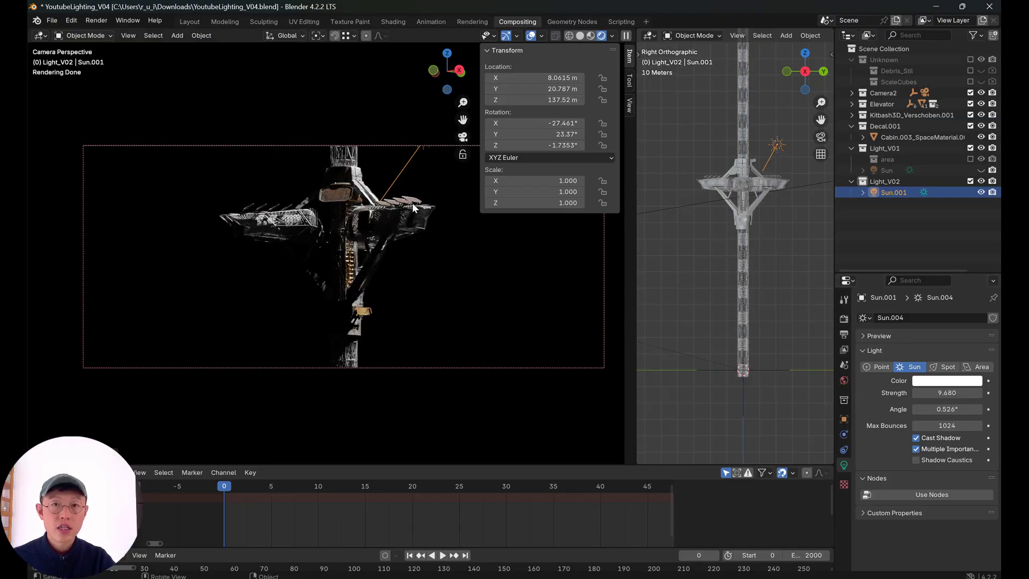
# Rotate the sun to about -32.5° X, 23.4° Y and -401.2° Z to light the elevator's near side.
pyautogui.moveTo(556, 145); pyautogui.dragTo(343, 145)
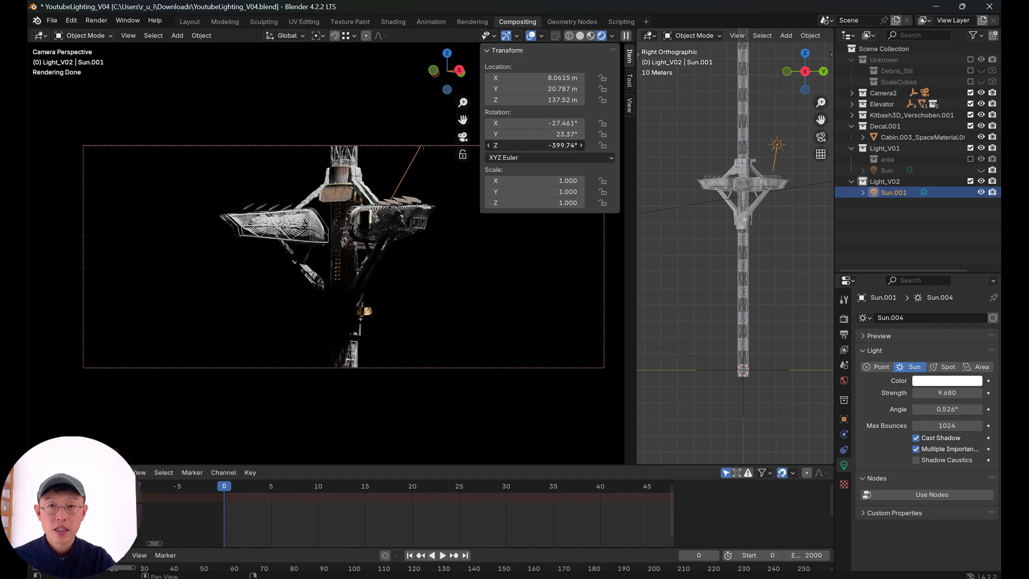
pyautogui.keyDown('shift'); pyautogui.moveTo(384, 250); pyautogui.dragTo(399, 249, button='middle'); pyautogui.keyUp('shift')
pyautogui.scroll(1, 401, 249)
pyautogui.keyDown('shift'); pyautogui.moveTo(472, 241); pyautogui.dragTo(449, 248, button='middle'); pyautogui.keyUp('shift')
pyautogui.press('r')
pyautogui.click(437, 249)
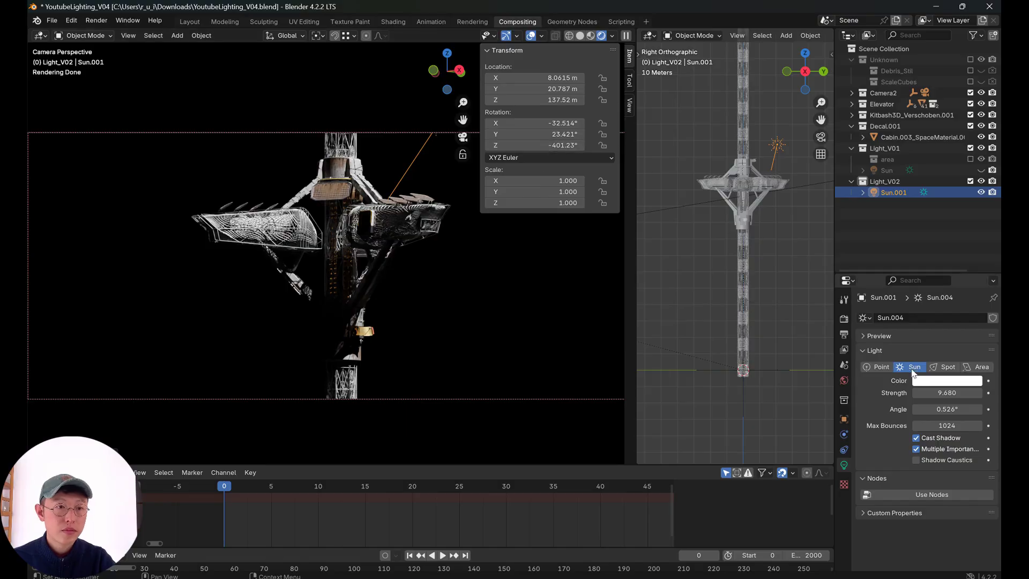
# Set the sun light's strength to 10.
pyautogui.doubleClick(956, 393)
pyautogui.write('10')
pyautogui.press('Return')
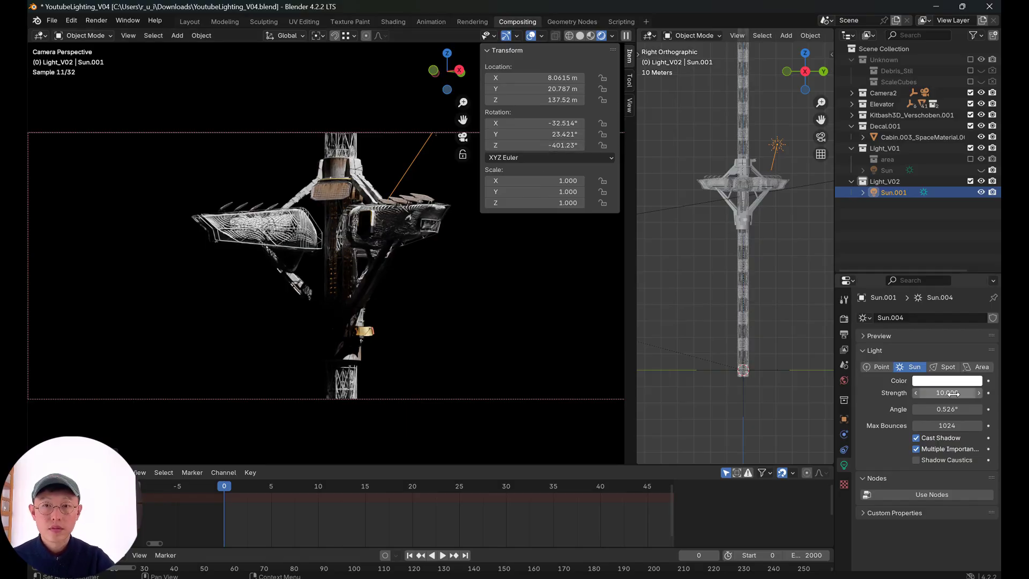
# Rotate the sun to about -153.2° around Z so it lights the platform and shaft from the camera side.
pyautogui.keyDown('shift'); pyautogui.moveTo(379, 299); pyautogui.dragTo(399, 283, button='middle'); pyautogui.keyUp('shift')
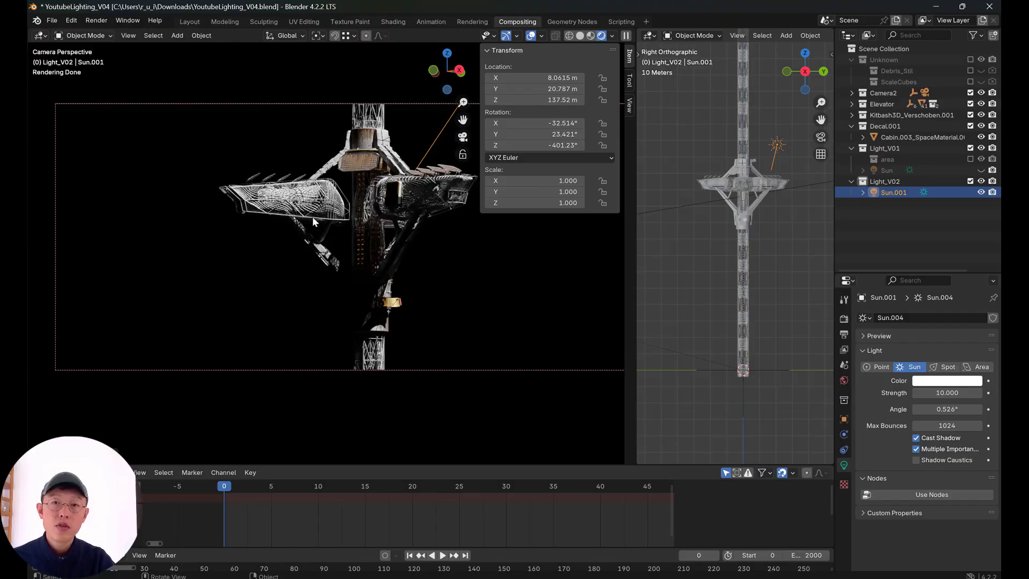
pyautogui.keyDown('shift'); pyautogui.moveTo(313, 216); pyautogui.dragTo(300, 232, button='middle'); pyautogui.keyUp('shift')
pyautogui.keyDown('shift'); pyautogui.moveTo(333, 293); pyautogui.dragTo(336, 257, button='middle'); pyautogui.keyUp('shift')
pyautogui.scroll(1, 336, 258)
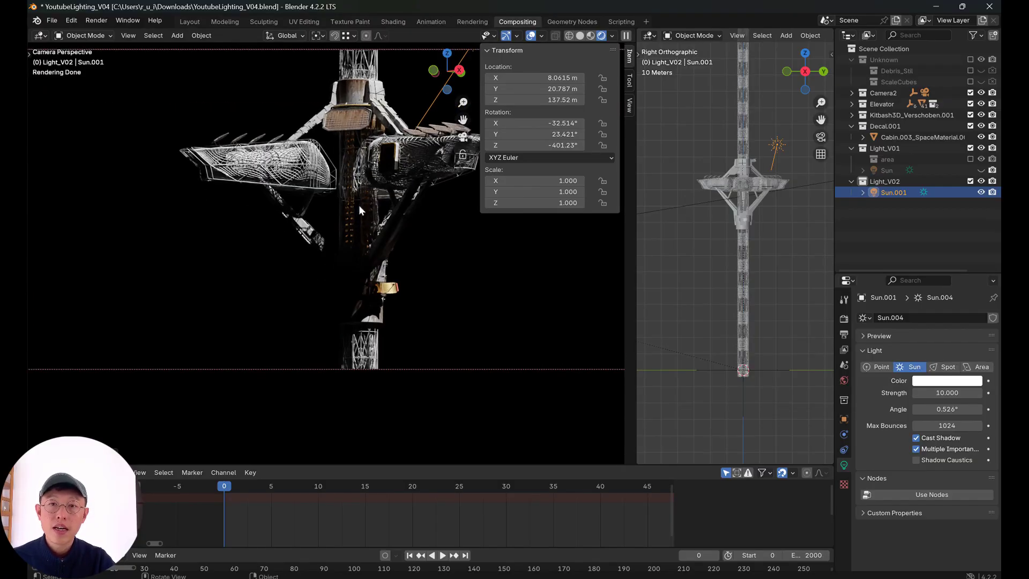
pyautogui.moveTo(536, 145); pyautogui.dragTo(670, 145)
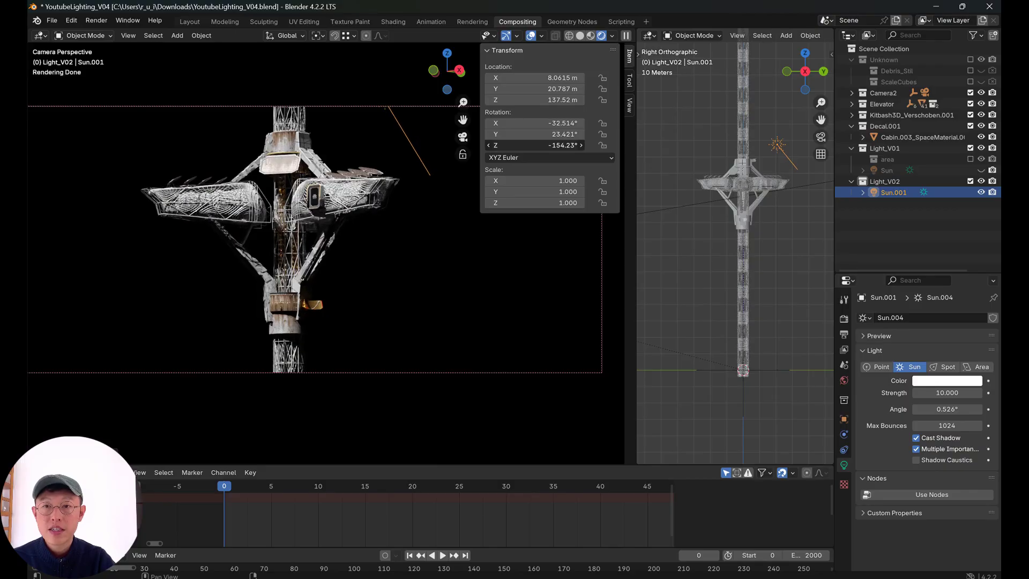
pyautogui.keyDown('shift'); pyautogui.moveTo(395, 256); pyautogui.dragTo(365, 223, button='middle'); pyautogui.keyUp('shift')
pyautogui.scroll(2, 429, 247)
pyautogui.scroll(2, 374, 251)
pyautogui.scroll(-5, 375, 249)
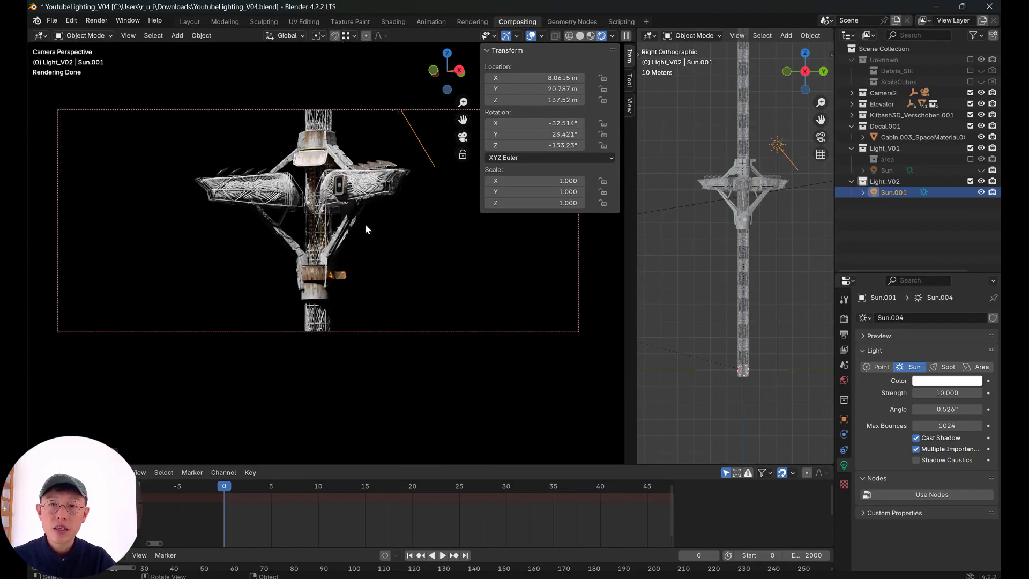
# Add an area light, move it beside the shaft below the platform, and tilt it to about -115.5° X.
pyautogui.hotkey('shift', 'a')
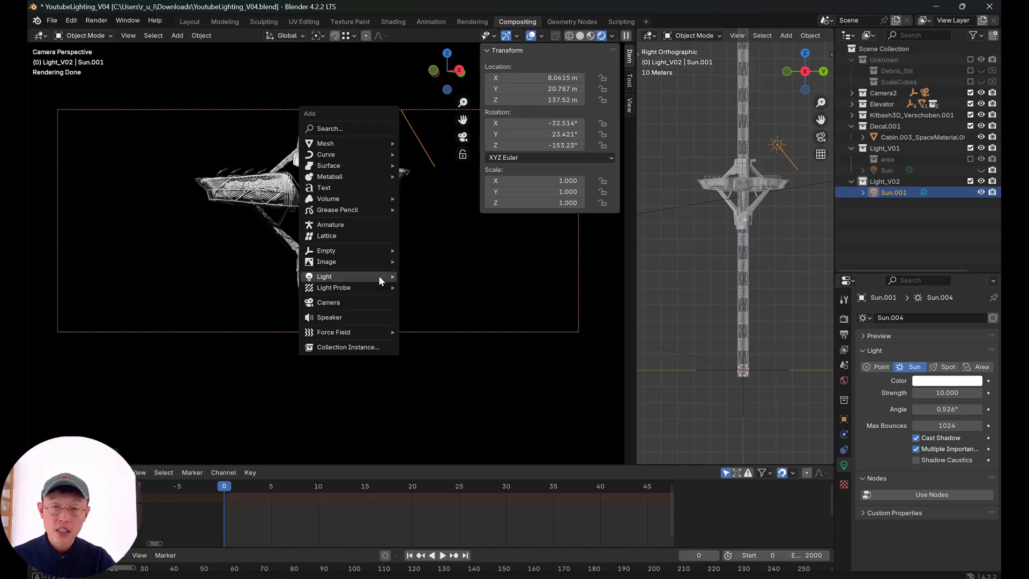
pyautogui.click(433, 310)
pyautogui.scroll(-2, 400, 298)
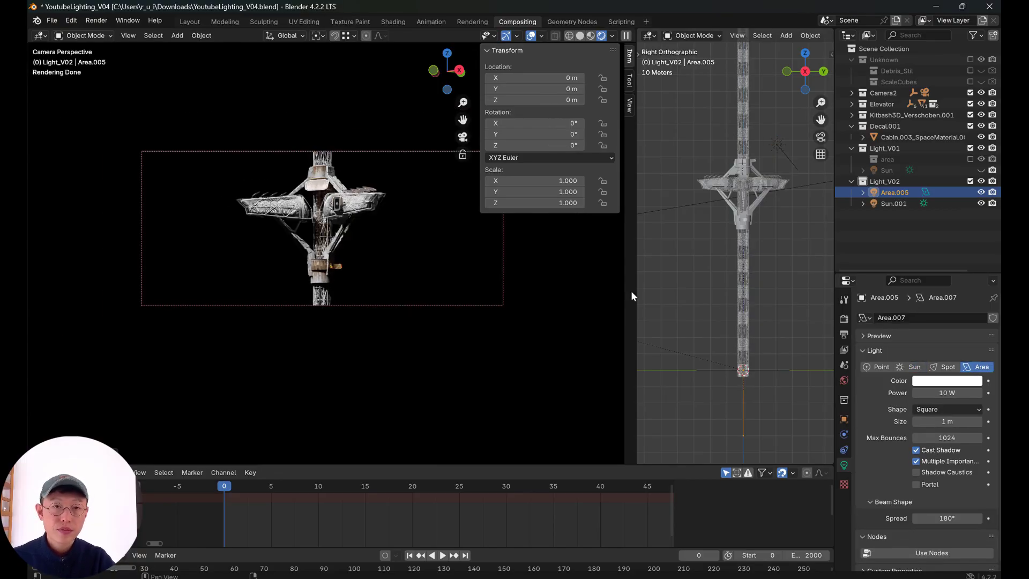
pyautogui.press('g')
pyautogui.click(780, 219)
pyautogui.press('r')
pyautogui.click(776, 264)
pyautogui.scroll(9, 777, 264)
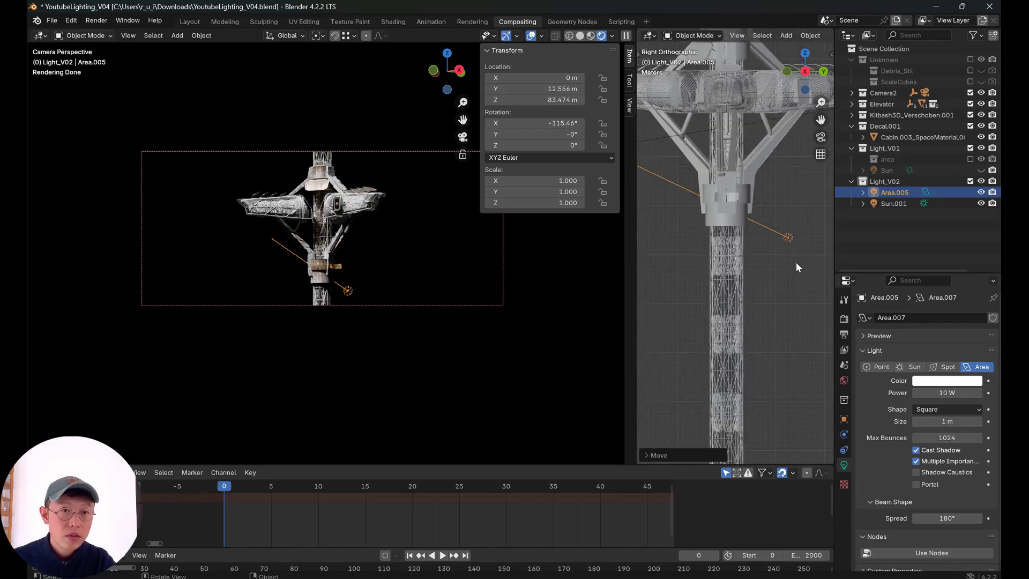
# Enlarge the area light to a scale of about 10.2, tilt it to about -335° X, and move it closer to the shaft.
pyautogui.keyDown('shift'); pyautogui.moveTo(796, 262); pyautogui.dragTo(771, 239, button='middle'); pyautogui.keyUp('shift')
pyautogui.press('s')
pyautogui.click(773, 201)
pyautogui.press('r')
pyautogui.click(745, 245)
pyautogui.press('g')
pyautogui.click(725, 232)
# From the top view, move the area light between two platform arms, to about X 10.5 m, Y 14.2 m, and rotate it to about -19.4° Z.
pyautogui.press('KP_7')
pyautogui.scroll(-4, 725, 229)
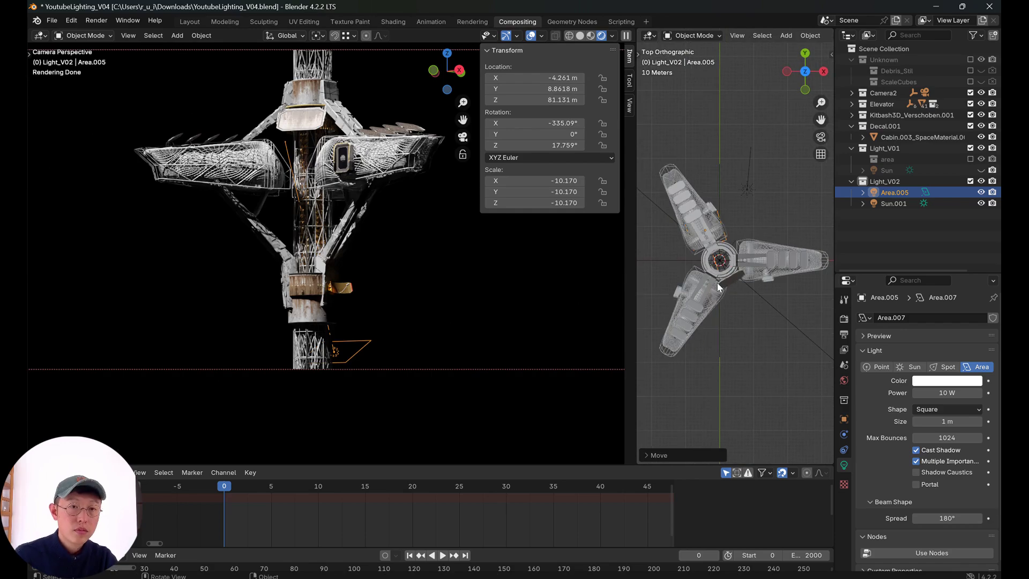
pyautogui.press('g')
pyautogui.click(773, 250)
pyautogui.press('r')
pyautogui.click(744, 277)
# Set the area light's power to 50 W and its colour to fully saturated blue.
pyautogui.doubleClick(948, 395)
pyautogui.write('50')
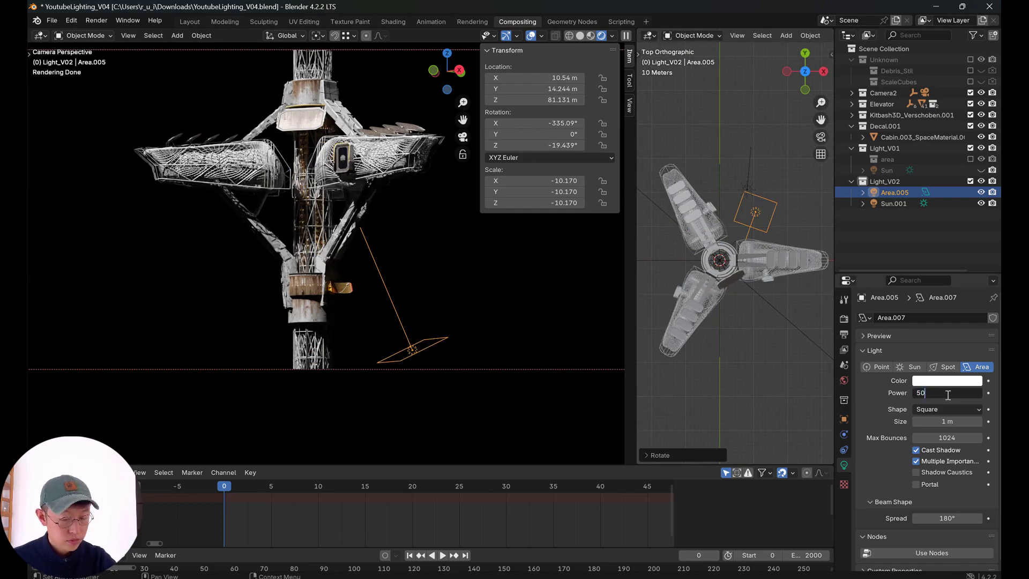
pyautogui.press('Return')
pyautogui.click(947, 380)
pyautogui.click(934, 248)
pyautogui.moveTo(935, 249); pyautogui.dragTo(958, 239)
# Raise the area light's power to 500 W, move it slightly down and outward, and increase the power to 5000 W.
pyautogui.doubleClick(921, 393)
pyautogui.press('Return')
pyautogui.press('g')
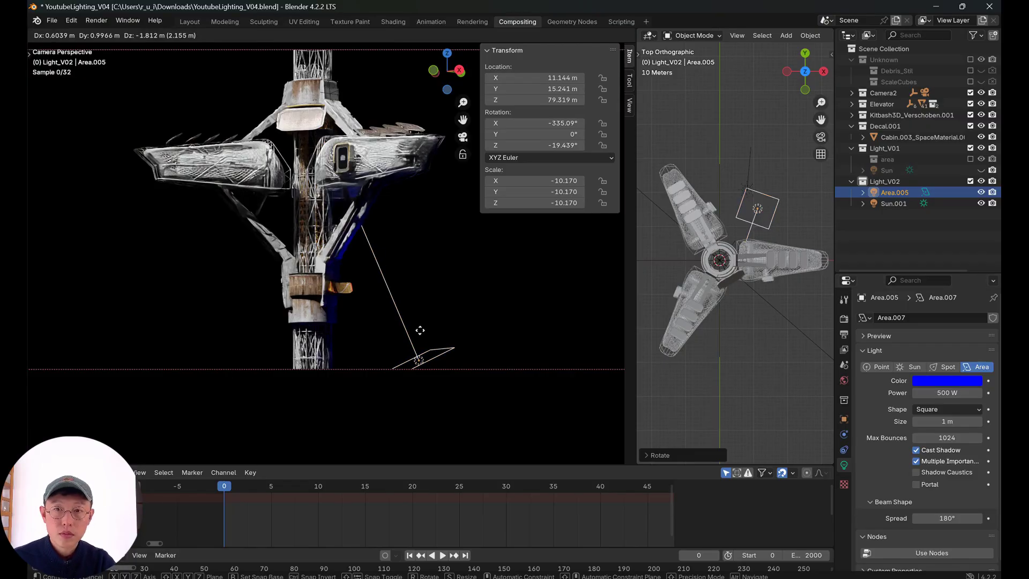
pyautogui.click(420, 331)
pyautogui.doubleClick(936, 394)
pyautogui.write('0')
pyautogui.press('Return')
# Shift the area light to about X 11.7 m, Y 15.9 m and enlarge it to a scale of about 12.5.
pyautogui.press('s')
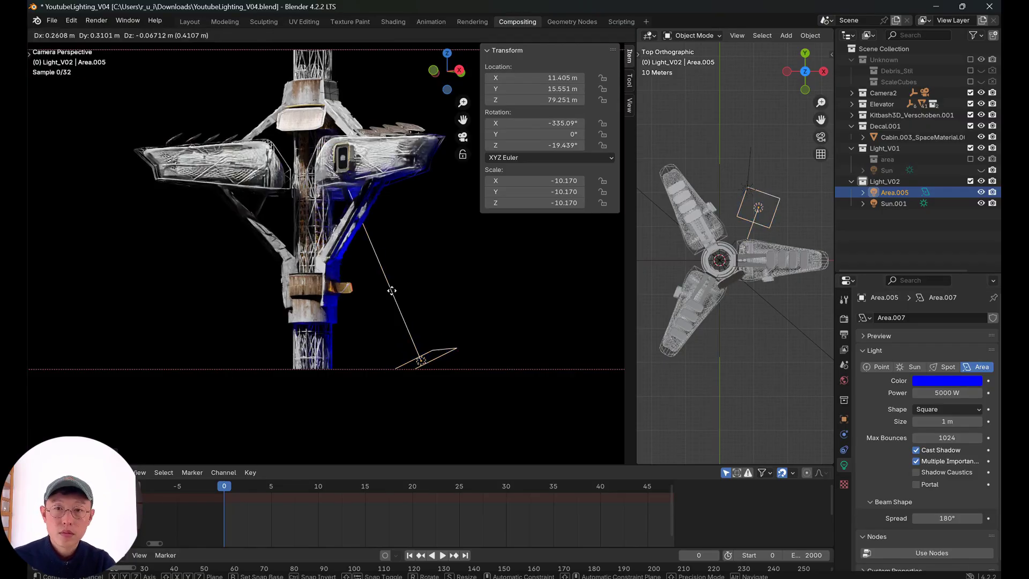
pyautogui.click(416, 331)
pyautogui.scroll(2, 387, 300)
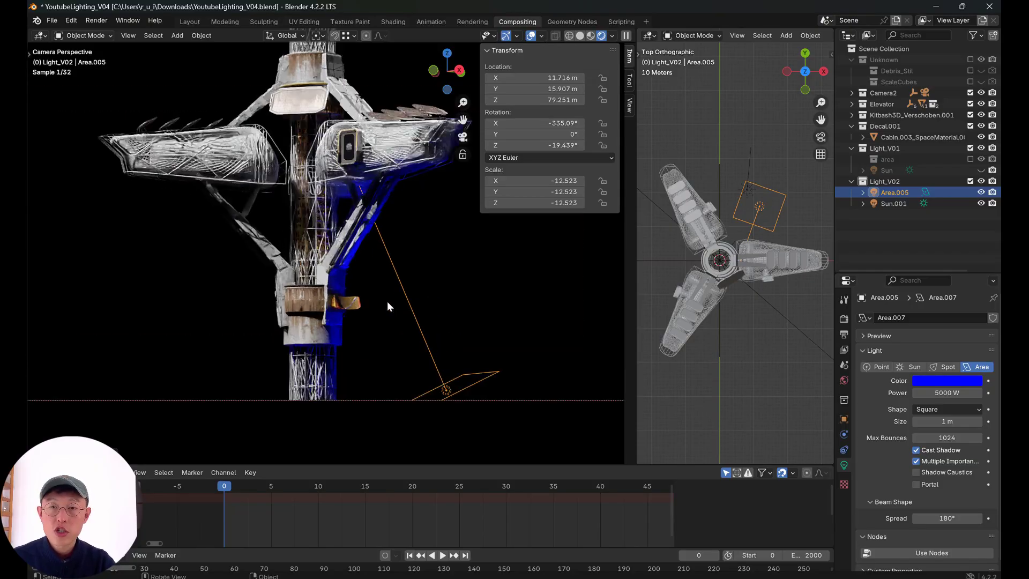
pyautogui.scroll(1, 397, 268)
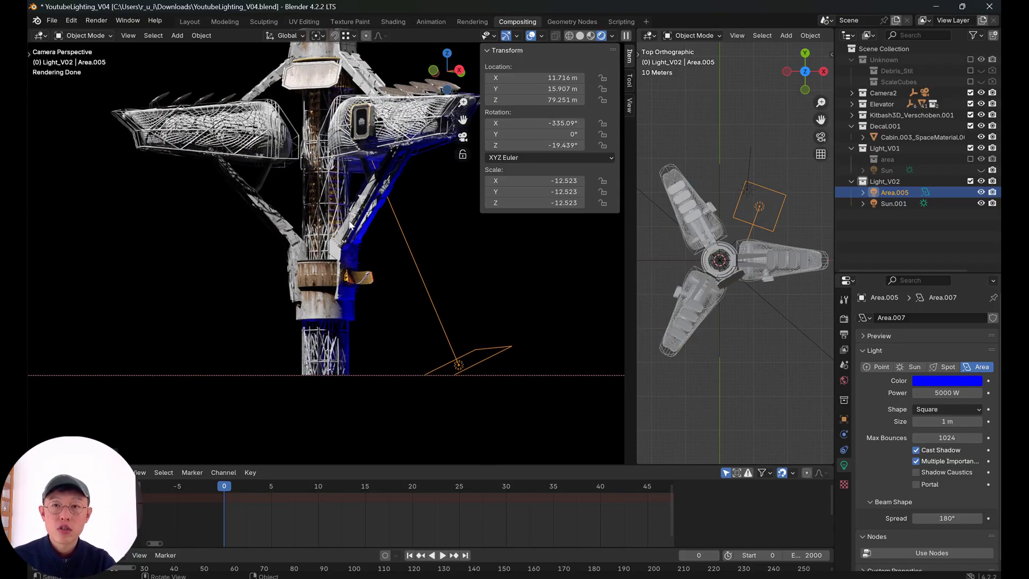
# Desaturate the area light's colour to a pale violet and reduce its power to 500 W.
pyautogui.click(937, 381)
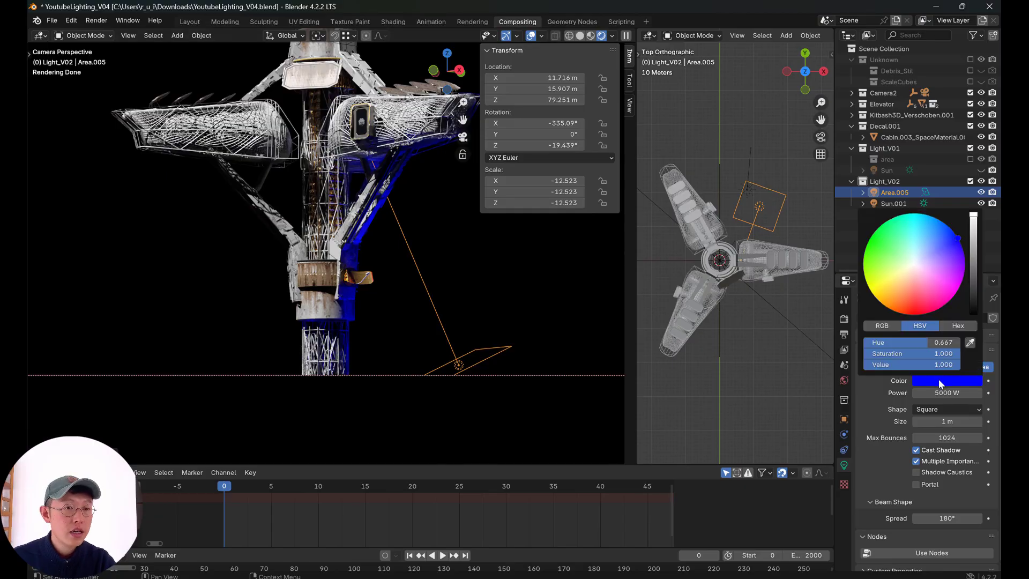
pyautogui.moveTo(927, 264); pyautogui.dragTo(921, 264)
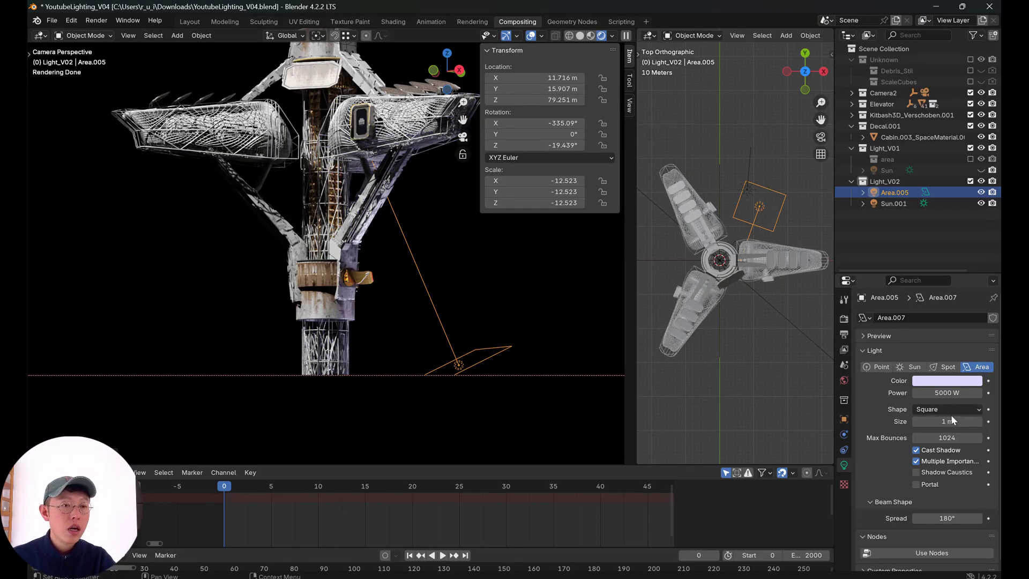
pyautogui.click(970, 393)
pyautogui.press('BackSpace')
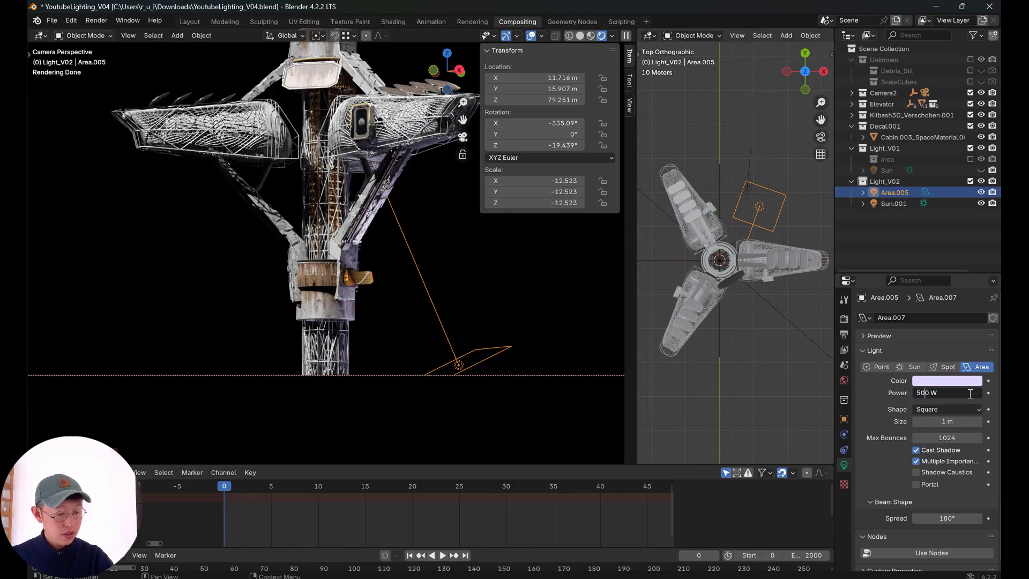
pyautogui.press('Return')
# Toggle the area light's viewport visibility to compare the elevator's shadow side with and without the fill light.
pyautogui.click(981, 192)
pyautogui.click(981, 192)
pyautogui.keyDown('shift'); pyautogui.moveTo(378, 289); pyautogui.dragTo(453, 292, button='middle'); pyautogui.keyUp('shift')
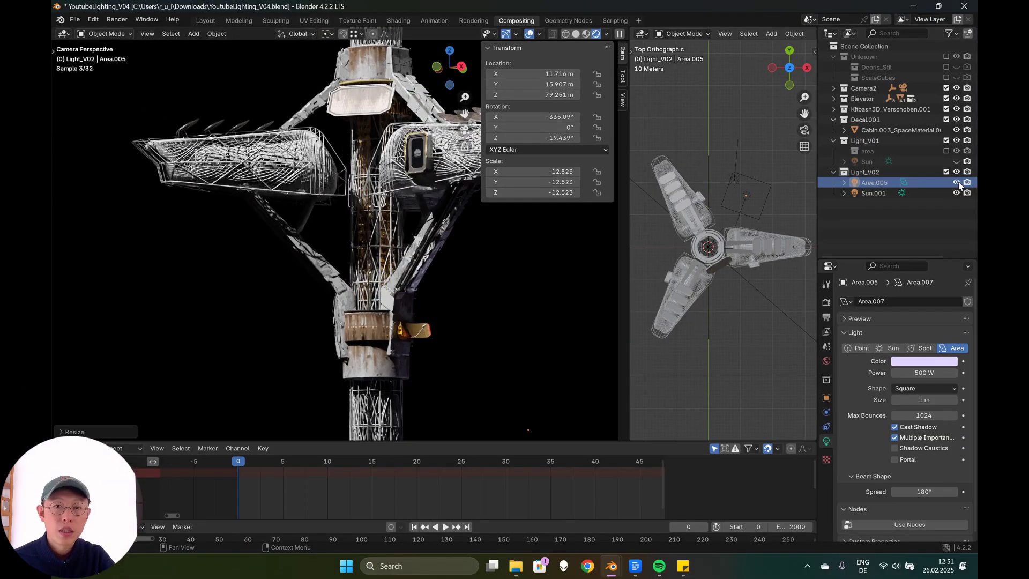
pyautogui.click(956, 182)
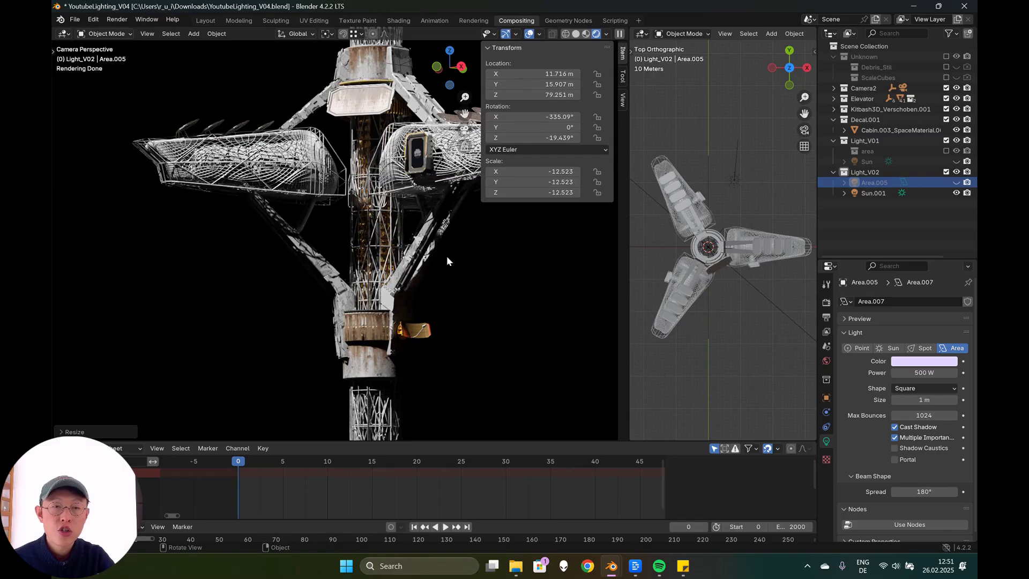
pyautogui.click(956, 182)
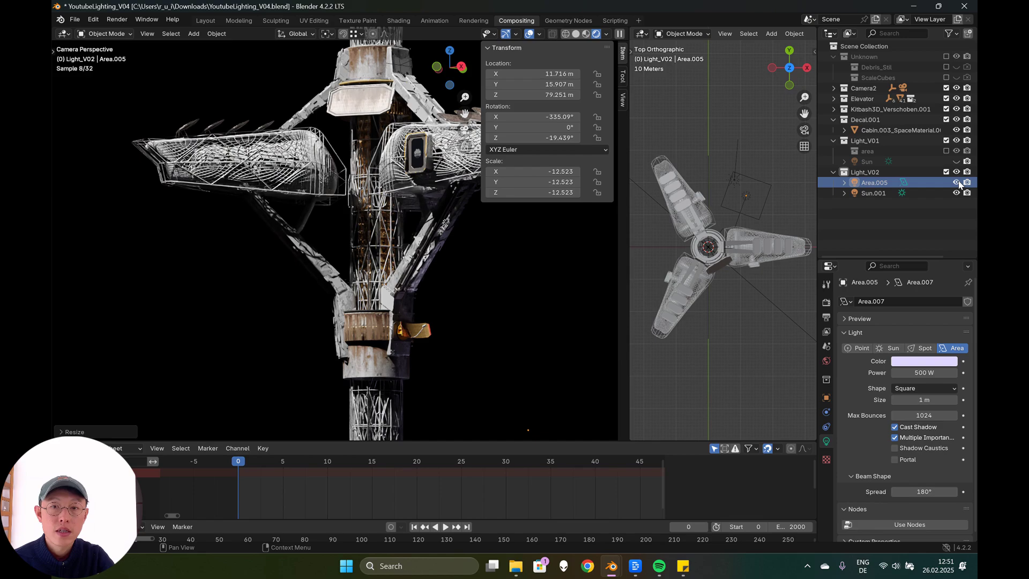
pyautogui.click(956, 183)
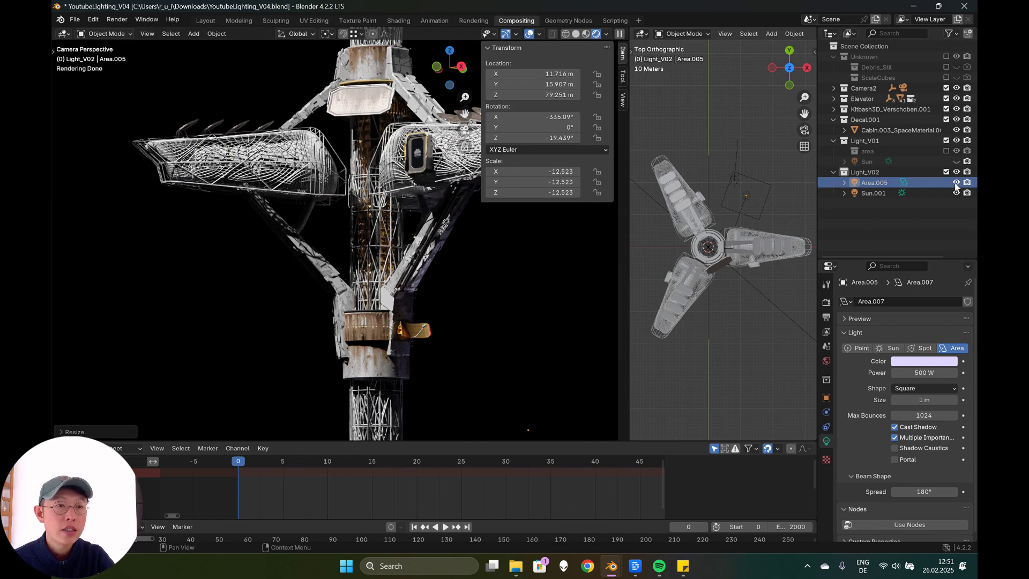
pyautogui.click(956, 182)
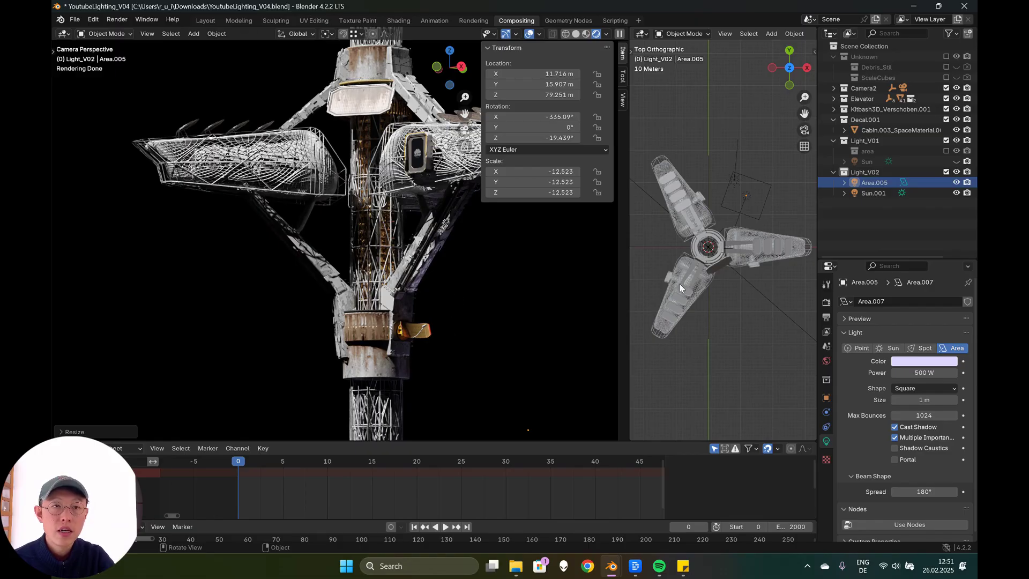
# Set the area light's power to 1000 W.
pyautogui.click(913, 373)
pyautogui.write('1000')
pyautogui.press('Return')
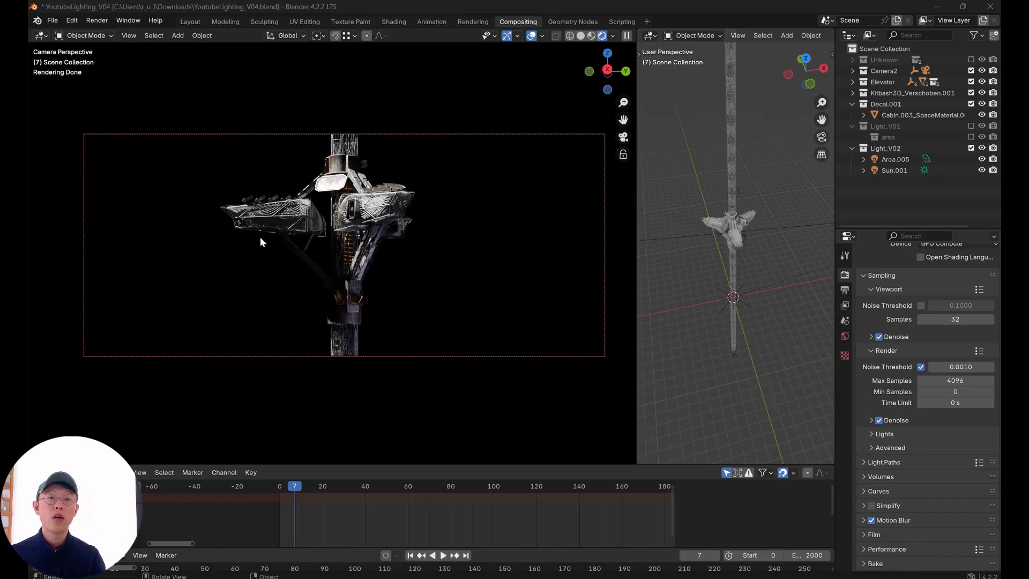
# Try output resolution scales of 50% and 200%, and set the scale back to 100%.
pyautogui.click(844, 289)
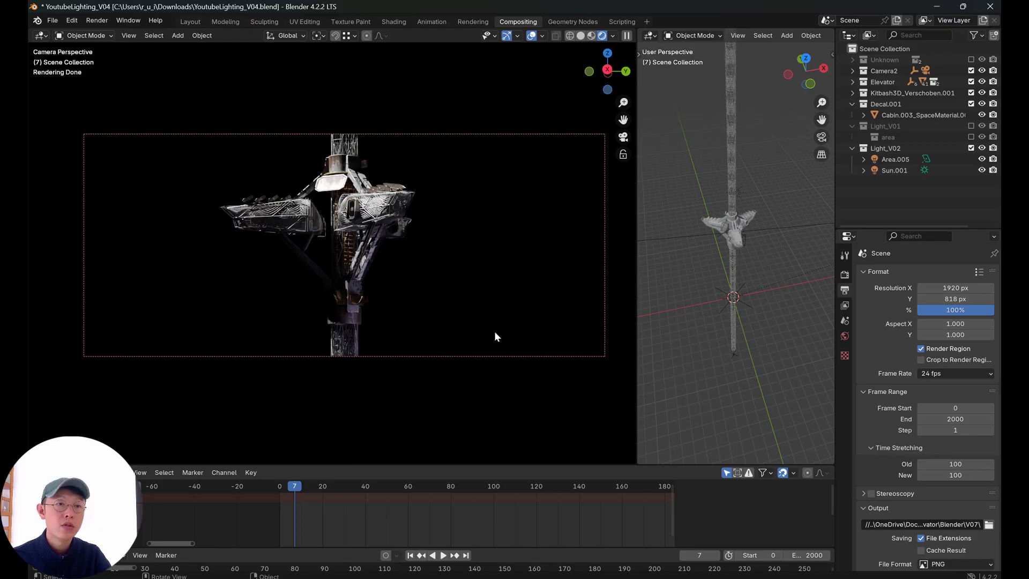
pyautogui.click(952, 310)
pyautogui.write('50')
pyautogui.press('Return')
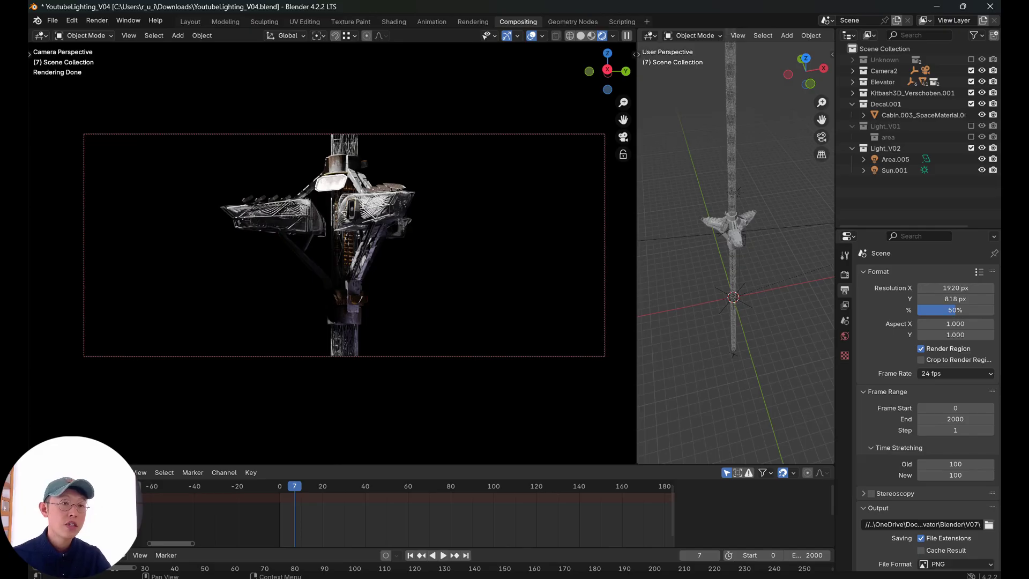
pyautogui.click(955, 310)
pyautogui.write('200')
pyautogui.press('Return')
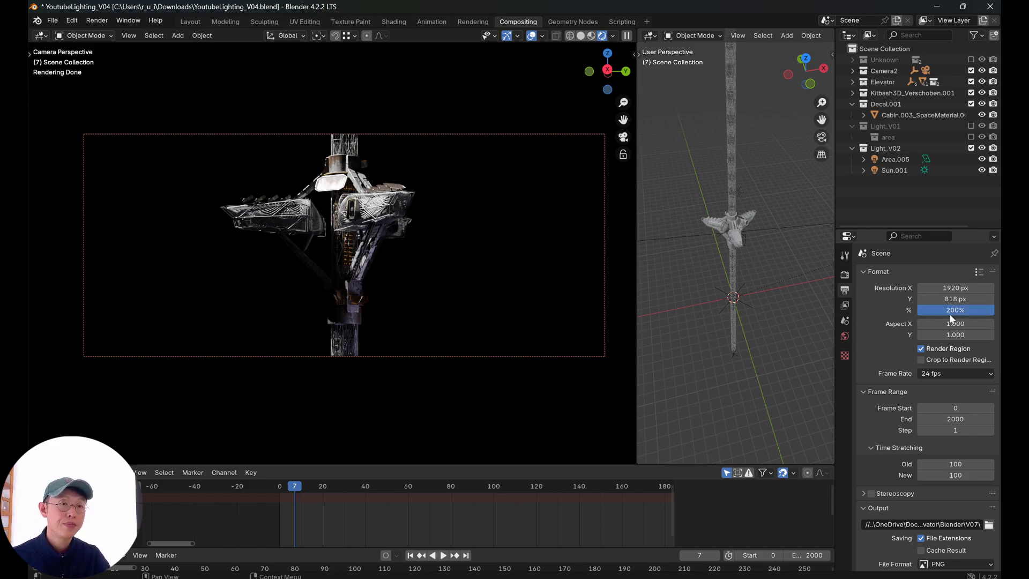
pyautogui.click(953, 310)
pyautogui.write('100')
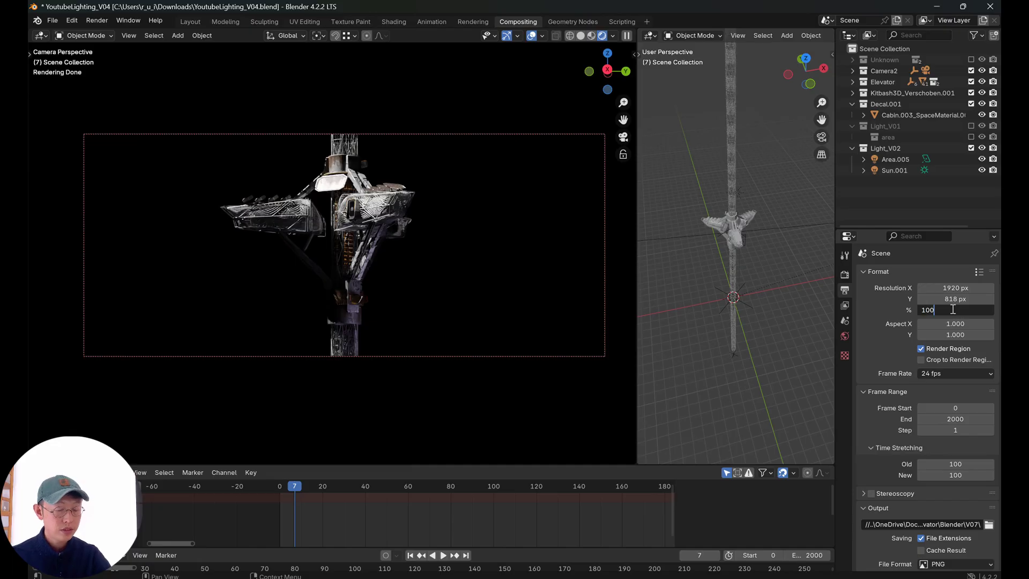
pyautogui.press('Return')
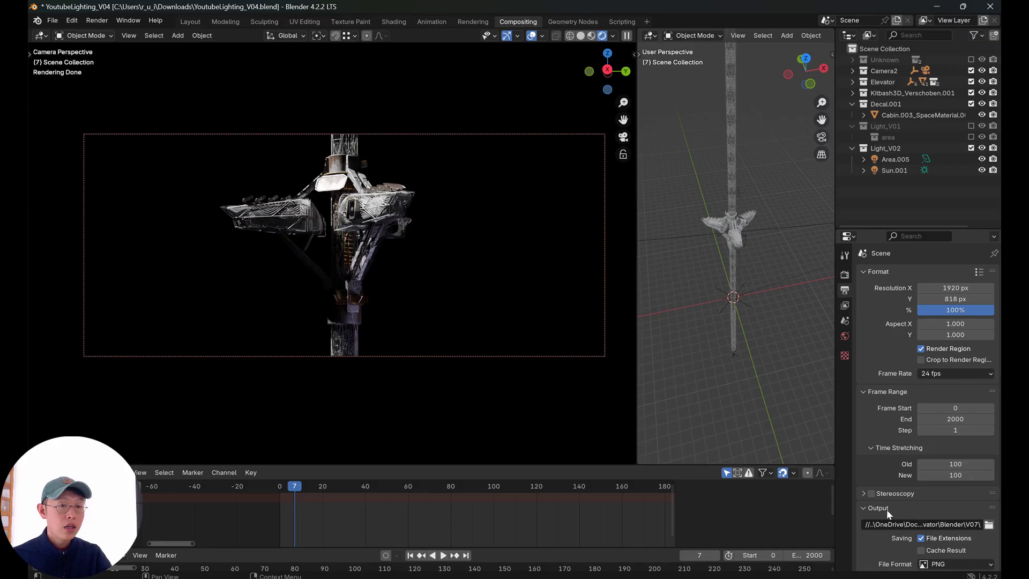
# Switch to File Explorer, check the V07 output folder's location and path within the Blender folder, and close the window.
pyautogui.scroll(-3, 887, 512)
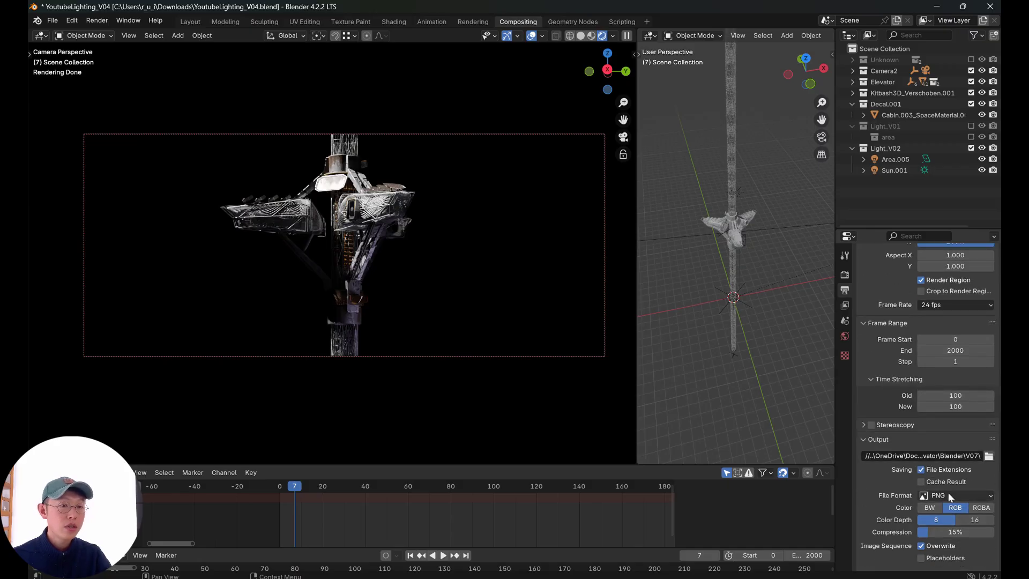
pyautogui.hotkey('alt', 'Tab')
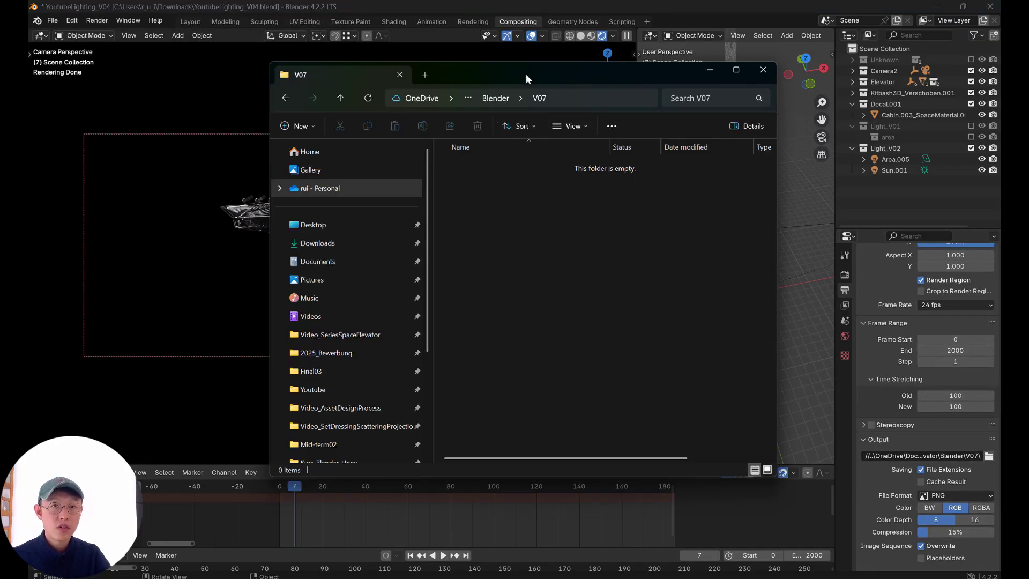
pyautogui.click(498, 98)
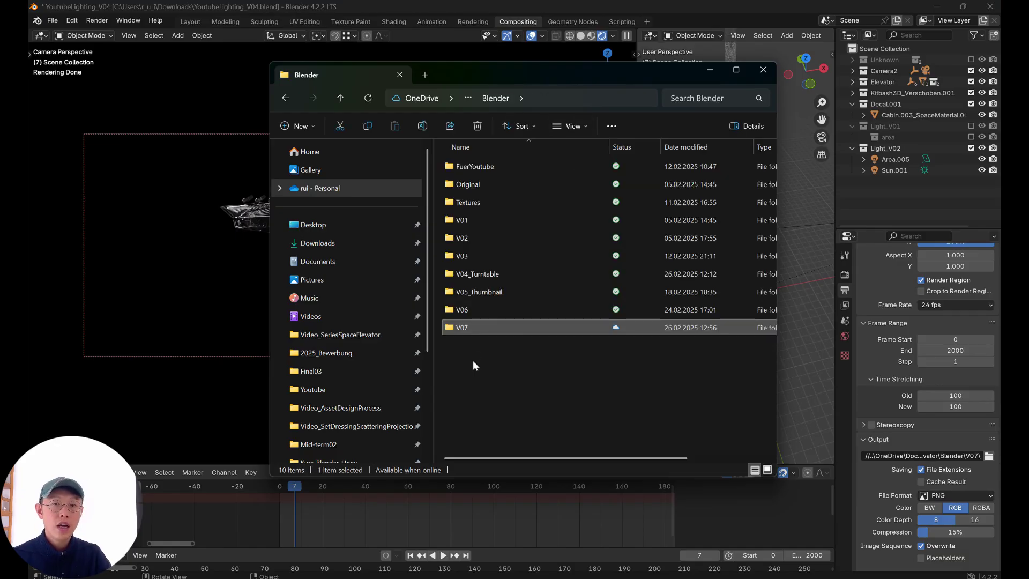
pyautogui.doubleClick(466, 326)
pyautogui.click(571, 96)
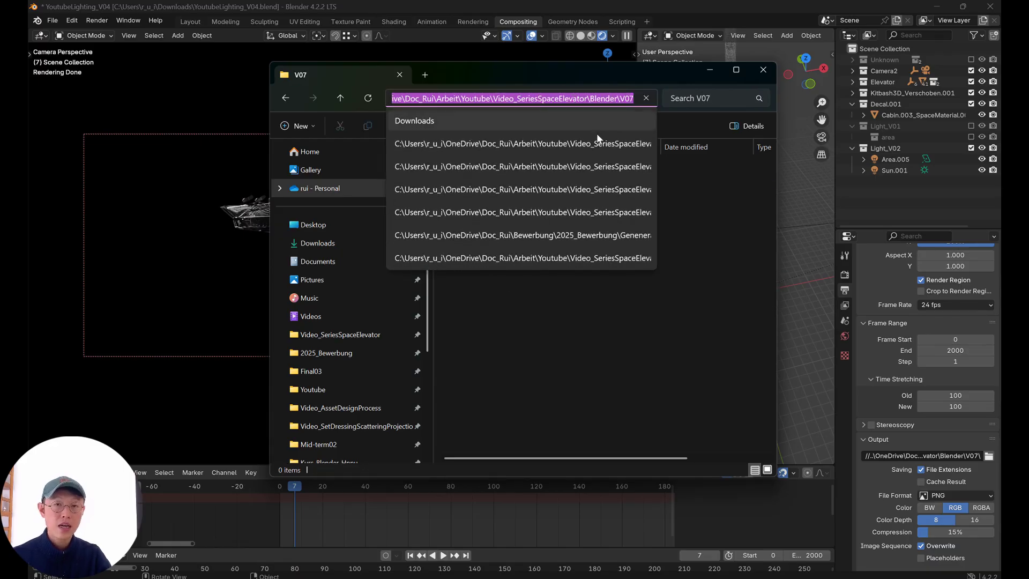
pyautogui.click(688, 330)
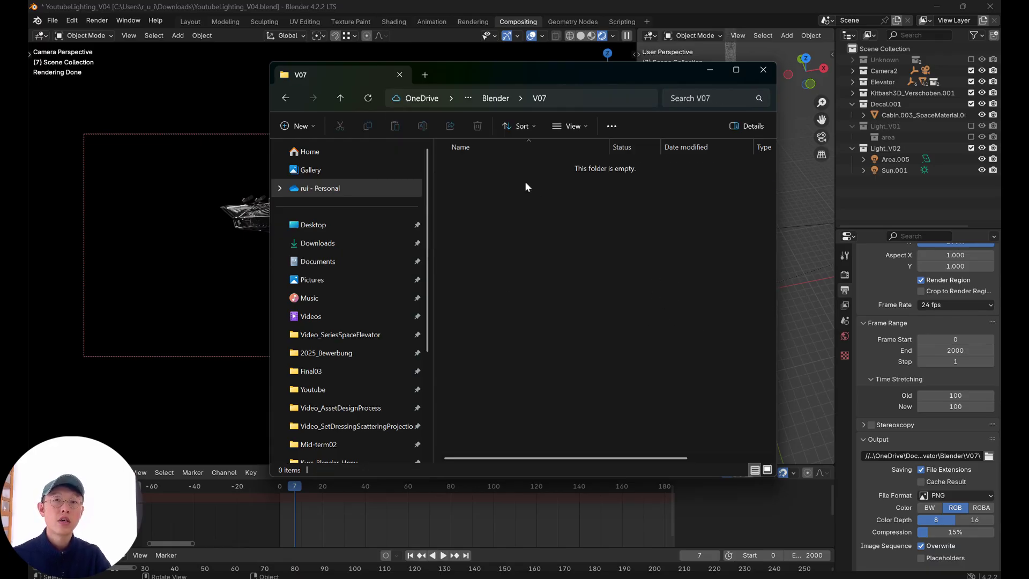
pyautogui.click(763, 71)
# Set the render output's file format to PNG.
pyautogui.scroll(-2, 899, 466)
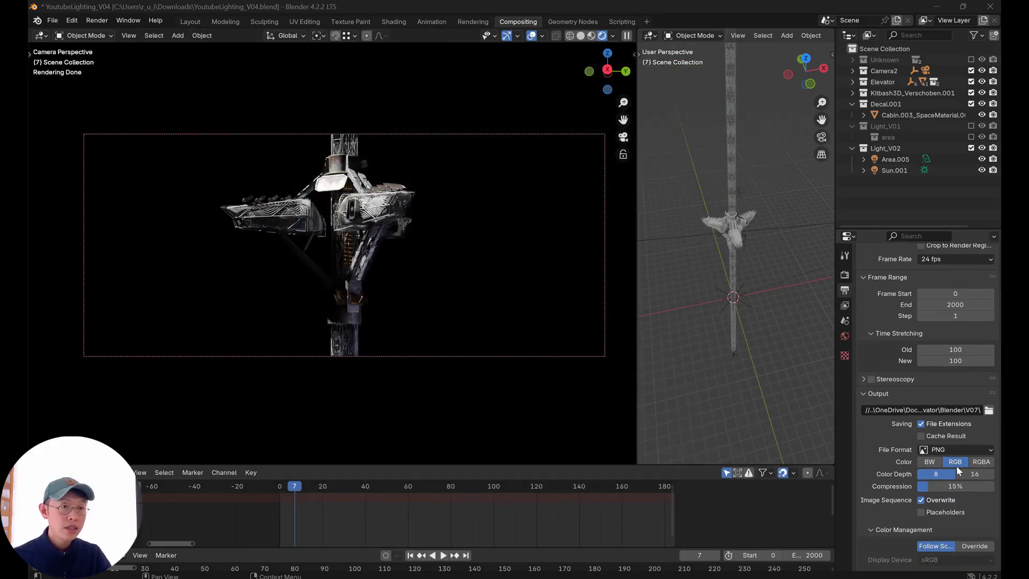
pyautogui.click(949, 450)
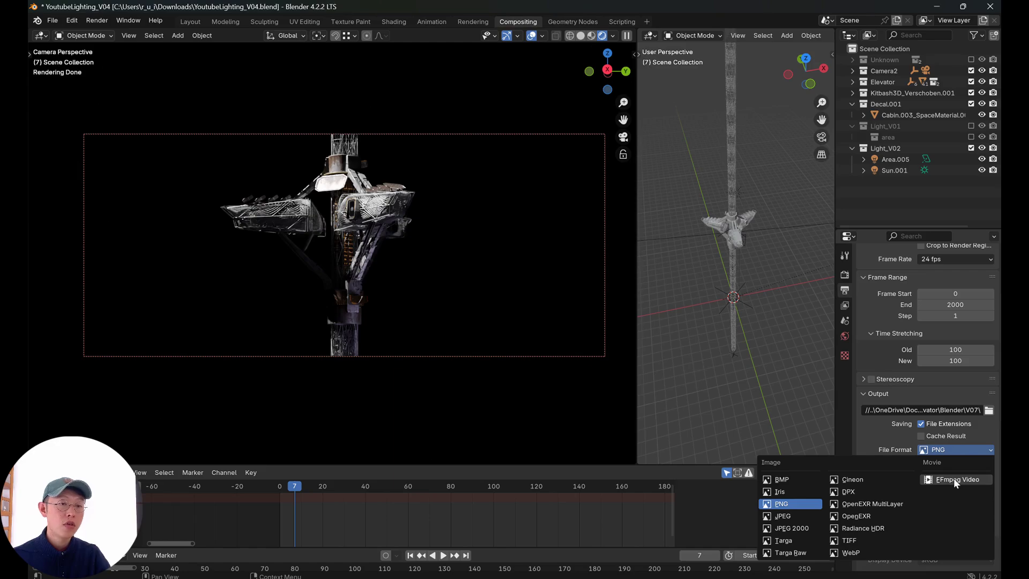
pyautogui.click(782, 506)
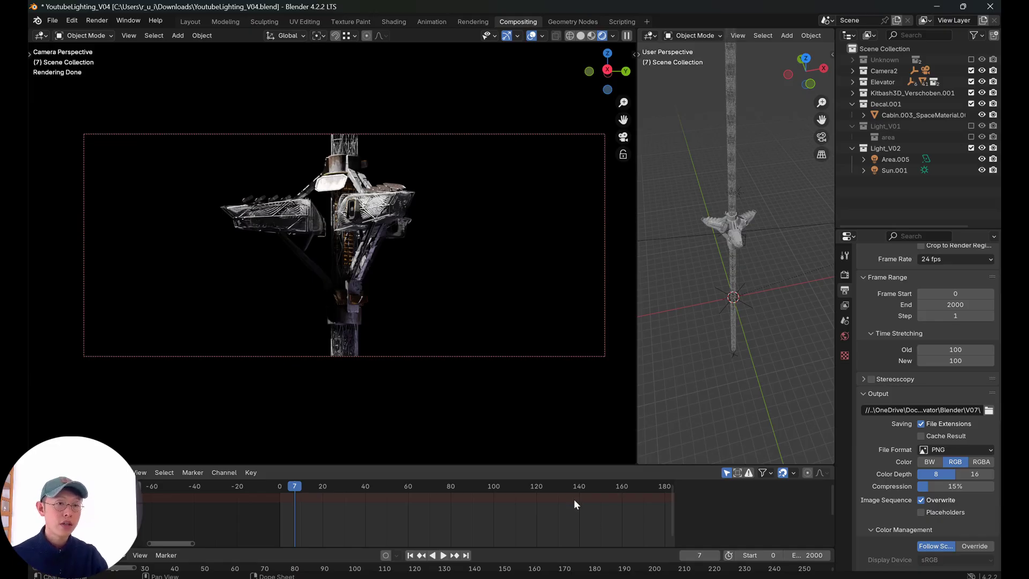
# Set the Cycles render device to GPU Compute in the scene's render settings.
pyautogui.click(845, 275)
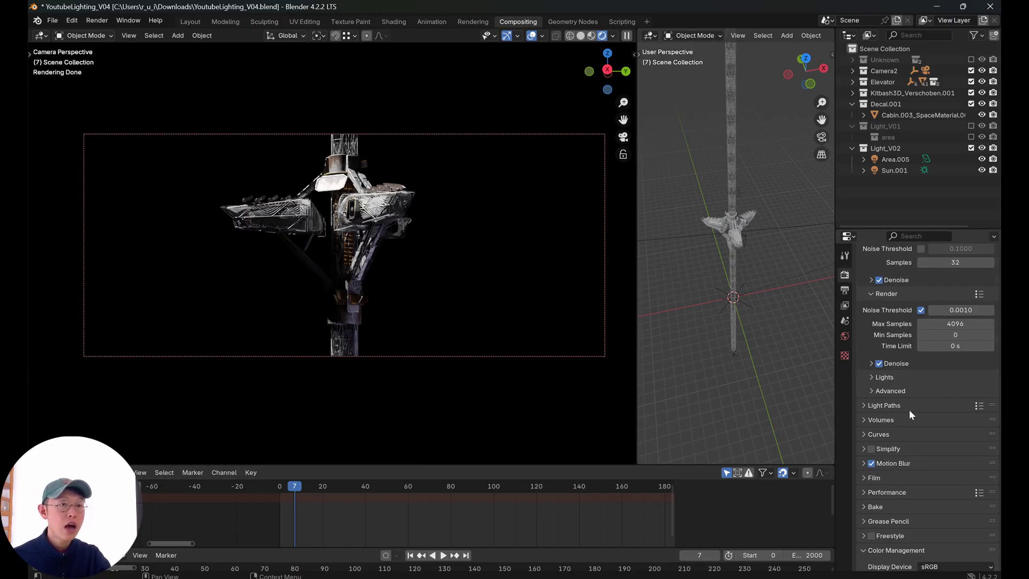
pyautogui.scroll(2, 911, 410)
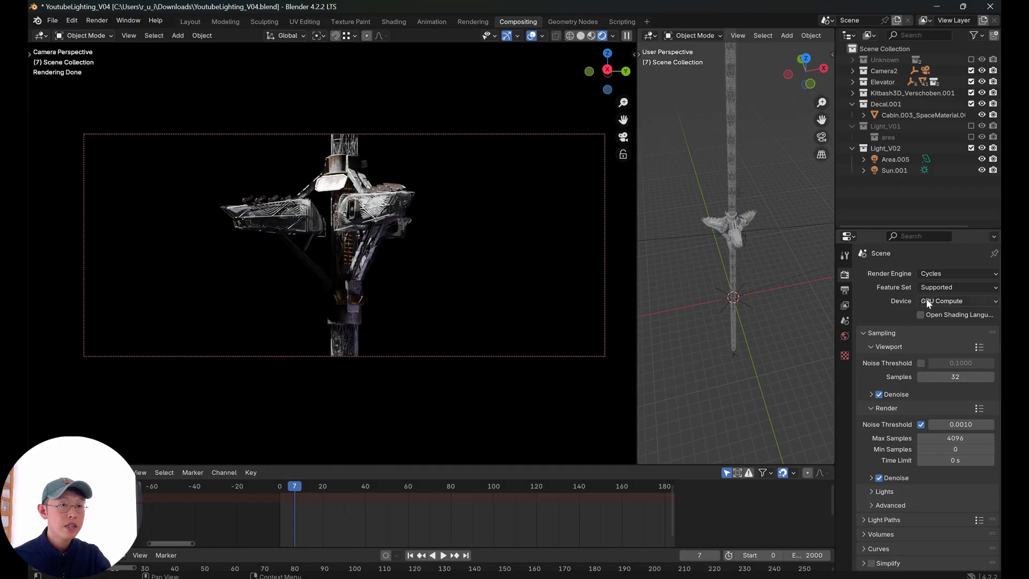
pyautogui.click(940, 301)
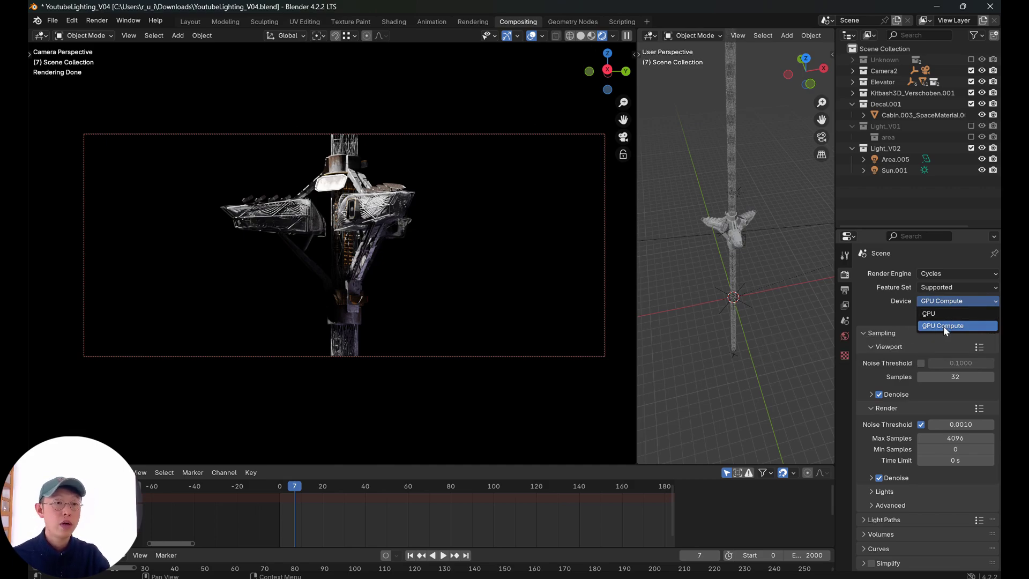
# In the system preferences, try None for the Cycles render devices and set them back to OptiX.
pyautogui.click(72, 21)
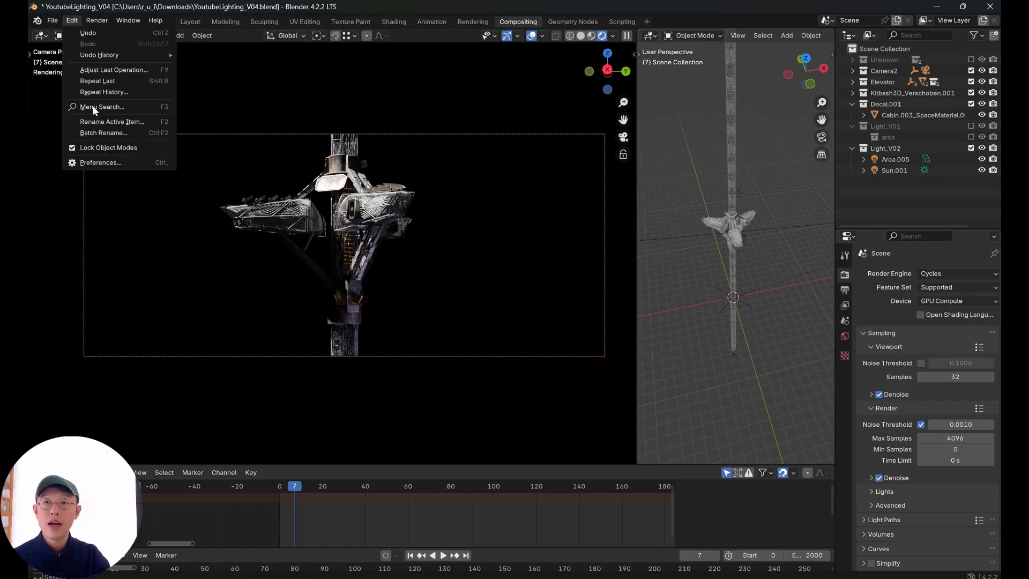
pyautogui.click(101, 162)
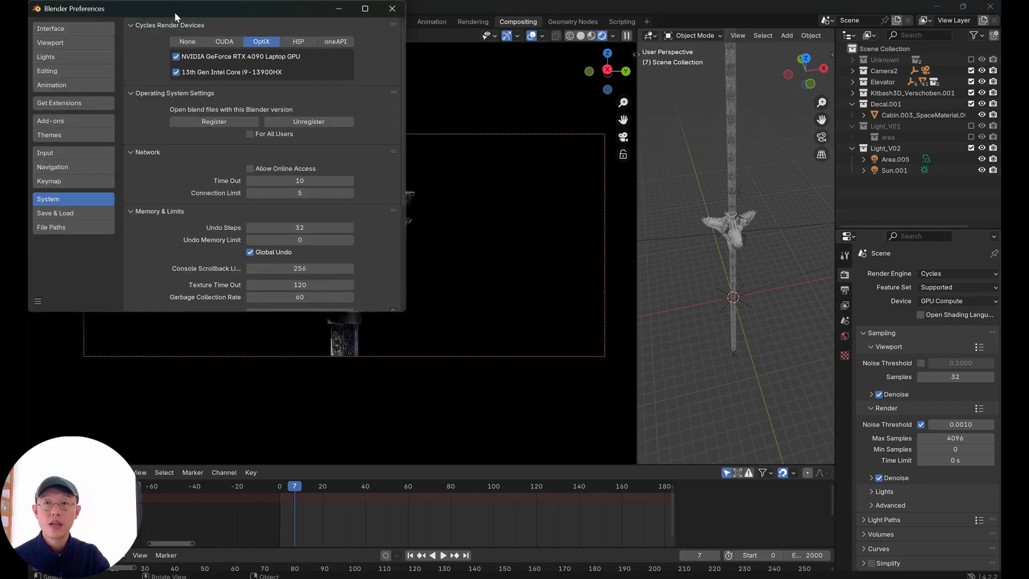
pyautogui.moveTo(175, 9); pyautogui.dragTo(387, 41)
pyautogui.click(399, 74)
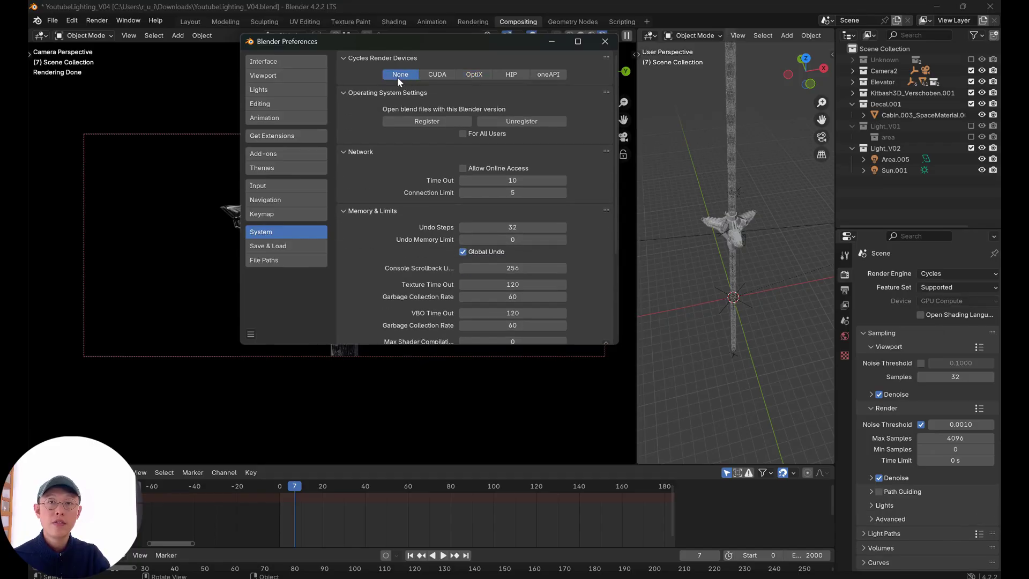
pyautogui.click(468, 76)
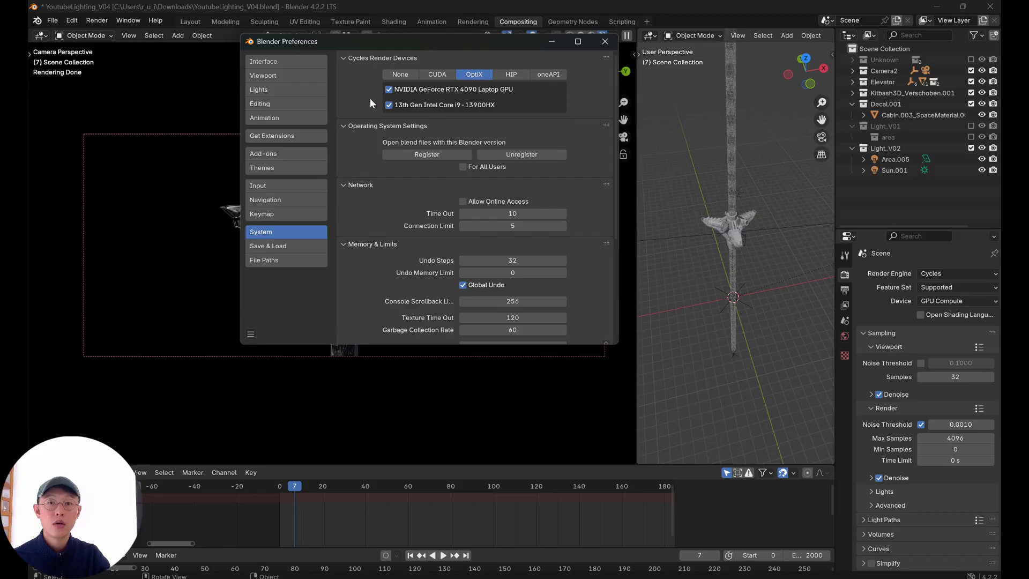
pyautogui.click(605, 43)
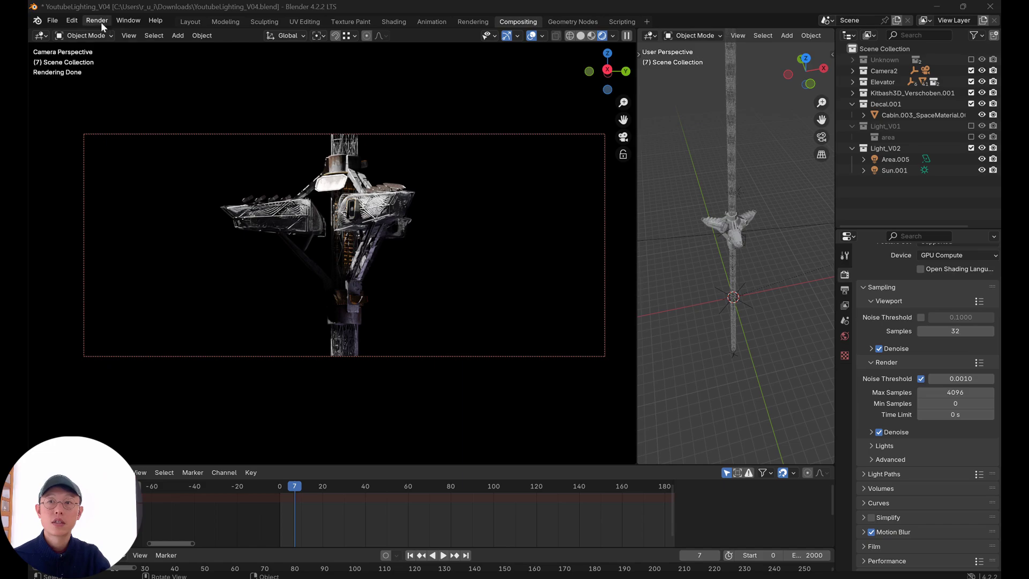
# Render a still image of frame 7 and close the render window.
pyautogui.click(101, 21)
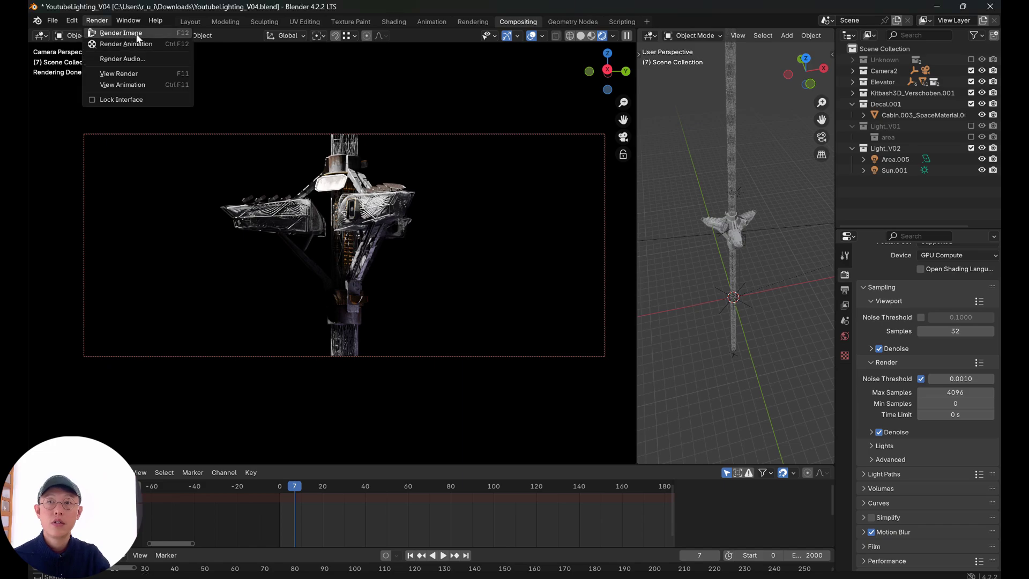
pyautogui.click(136, 34)
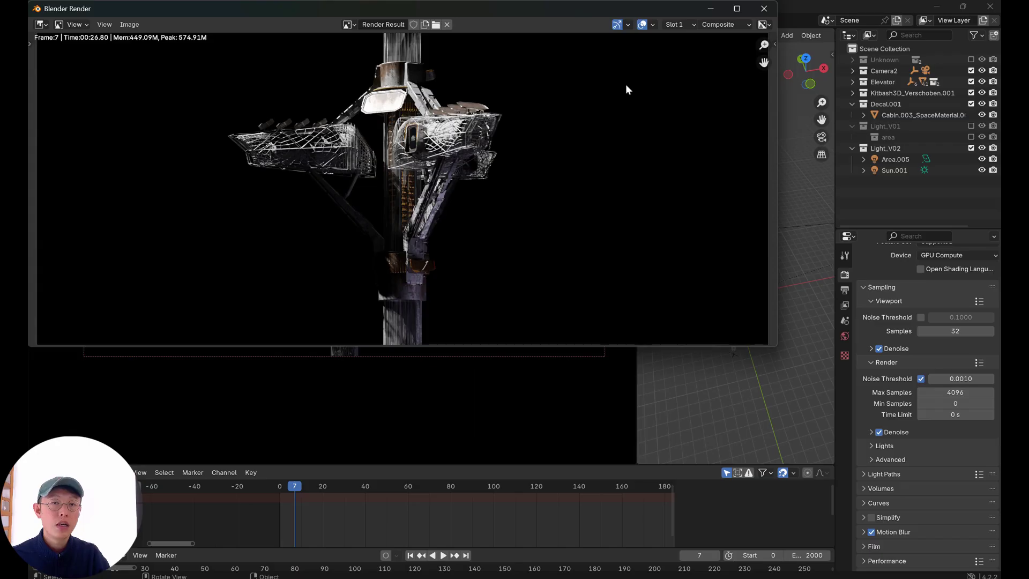
pyautogui.click(763, 9)
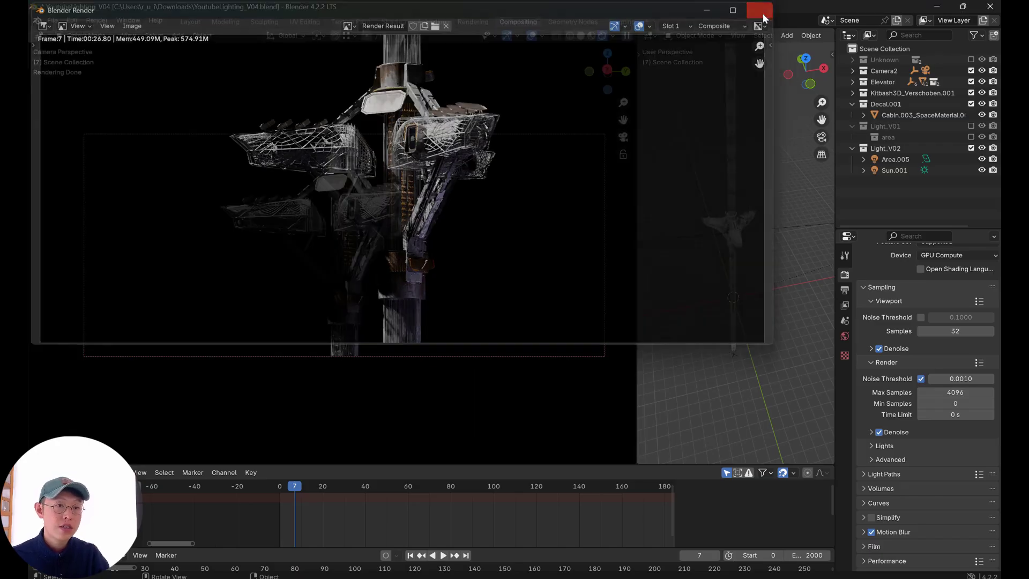
# Set the render max samples to 512 and render the current frame again.
pyautogui.click(954, 394)
pyautogui.write('10')
pyautogui.press('BackSpace')
pyautogui.press('BackSpace')
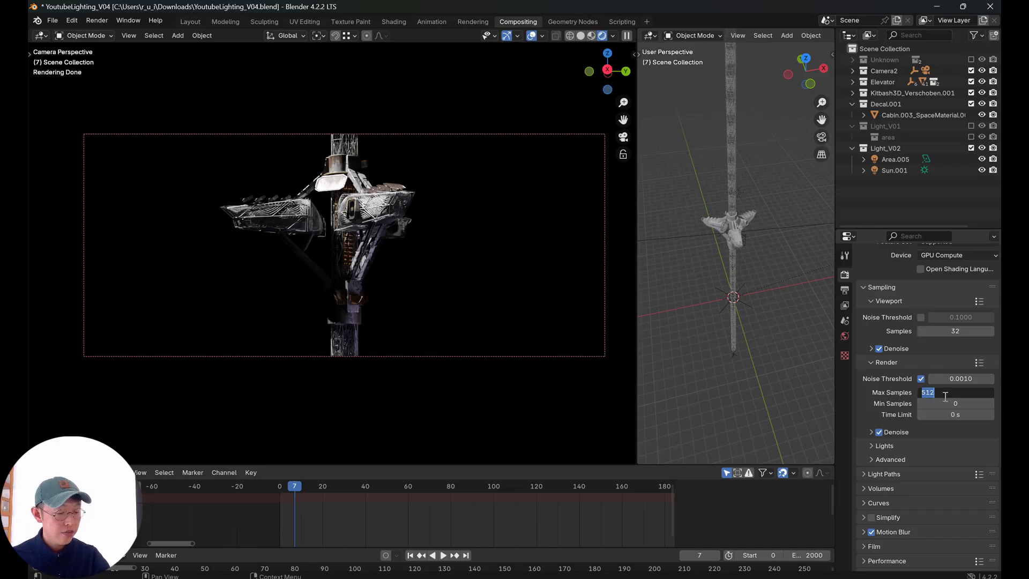
pyautogui.press('Return')
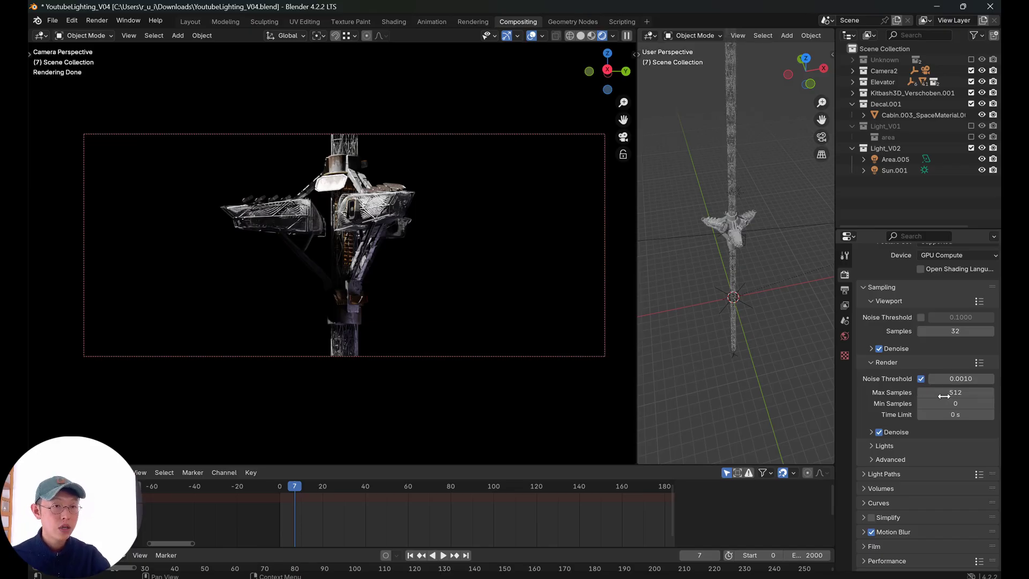
pyautogui.click(97, 20)
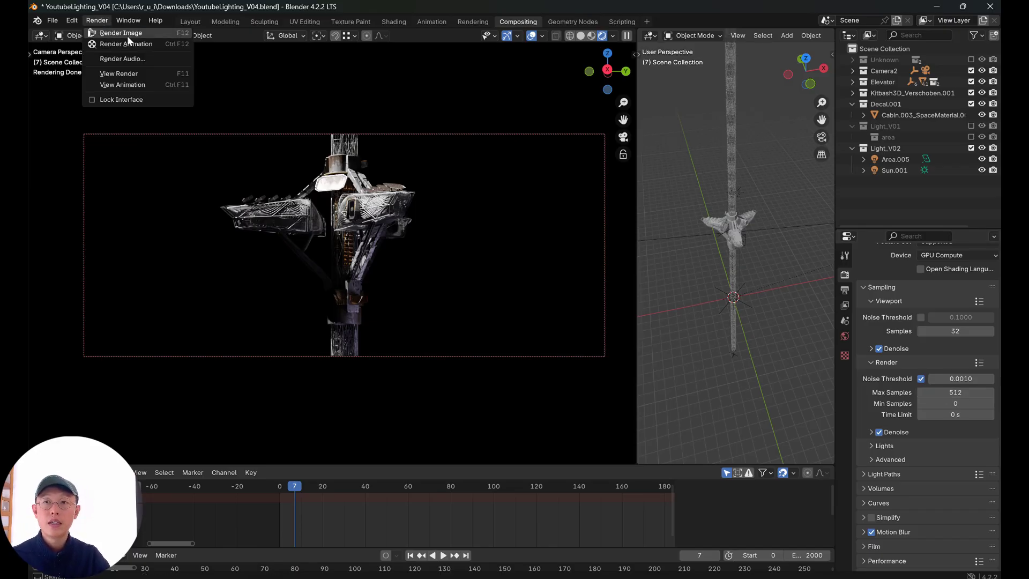
pyautogui.click(129, 38)
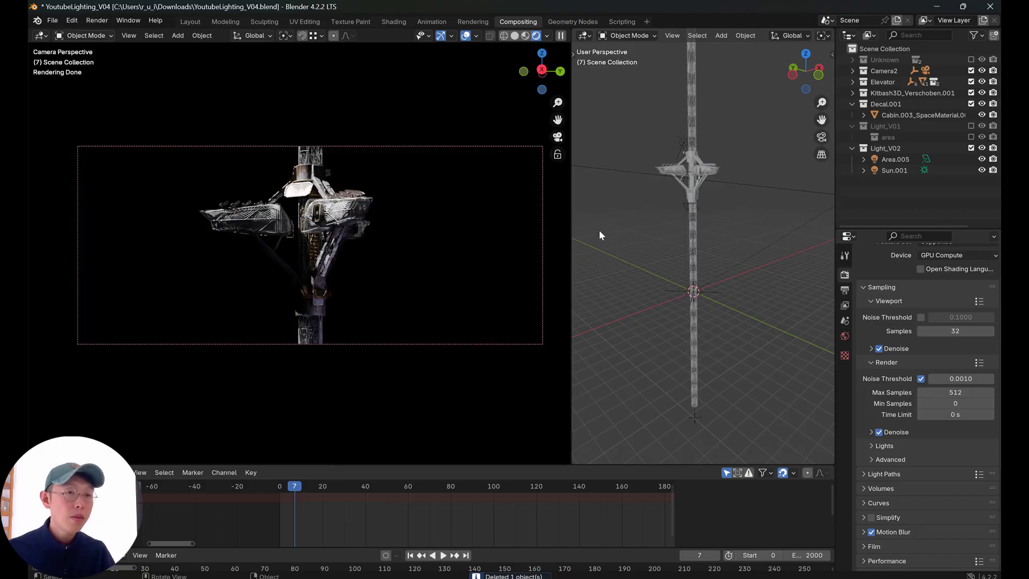
# Add a mesh cube at the world origin and scale it up well beyond the elevator shaft's width.
pyautogui.hotkey('shift', 'a')
pyautogui.moveTo(698, 236)
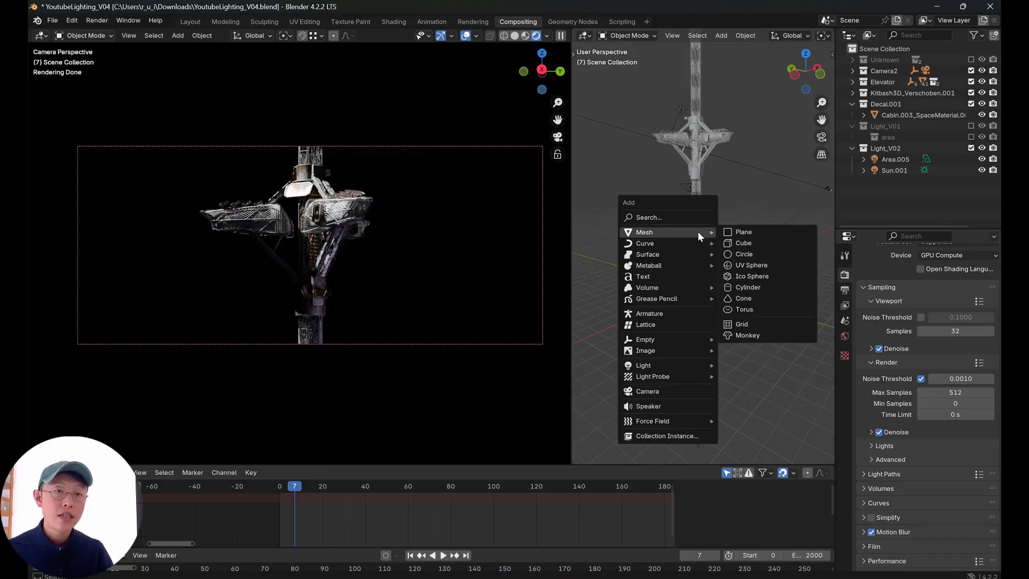
pyautogui.click(757, 244)
pyautogui.press('s')
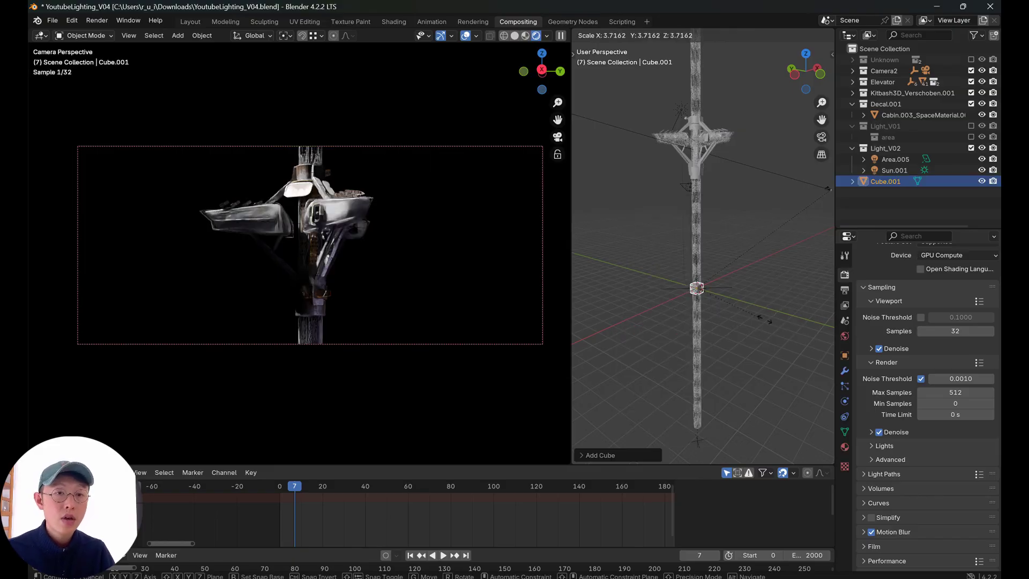
pyautogui.click(666, 351)
# Raise the cube along Z to just below the elevator's cabins and scale it down slightly.
pyautogui.press('g')
pyautogui.press('z')
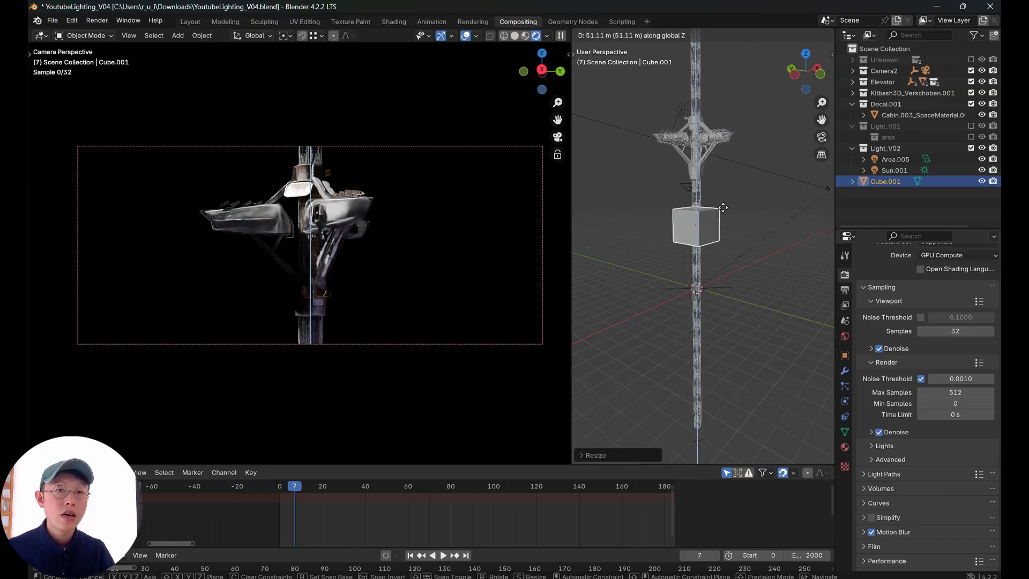
pyautogui.click(724, 149)
pyautogui.press('s')
pyautogui.click(713, 150)
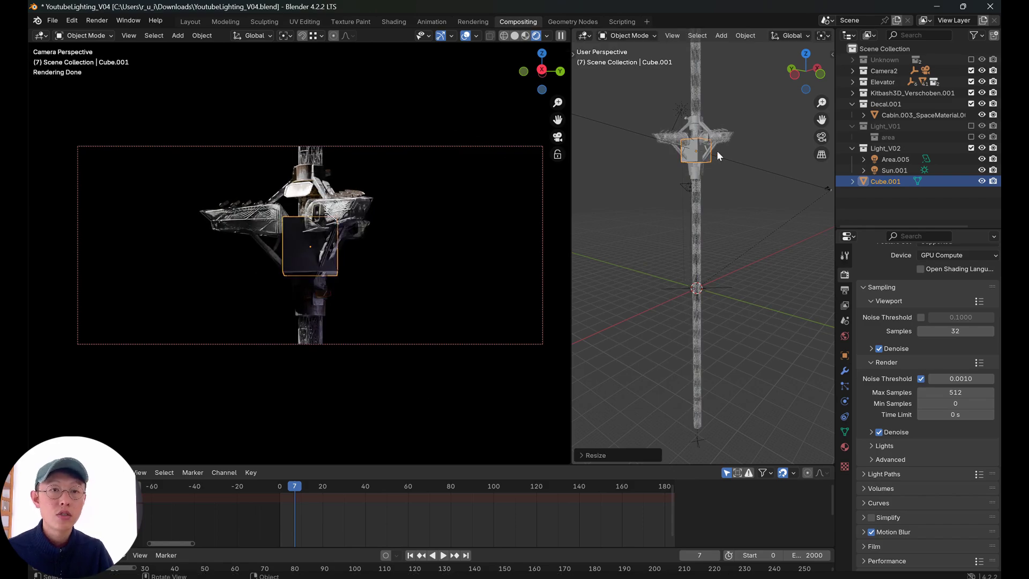
# Rotate the cube about the Z axis so one of its corners faces the camera.
pyautogui.scroll(1, 717, 151)
pyautogui.keyDown('shift'); pyautogui.moveTo(717, 151); pyautogui.dragTo(732, 226, button='middle'); pyautogui.keyUp('shift')
pyautogui.scroll(2, 727, 223)
pyautogui.press('r')
pyautogui.press('y')
pyautogui.press('z')
pyautogui.click(764, 204)
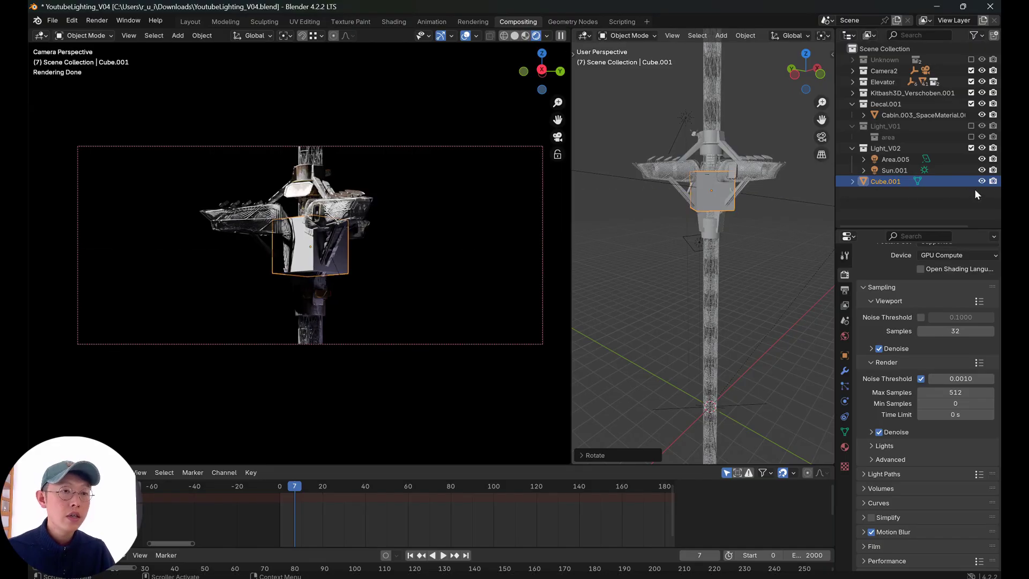
# Hide the cube in the viewport only, and render the current frame to check whether it still renders.
pyautogui.click(981, 181)
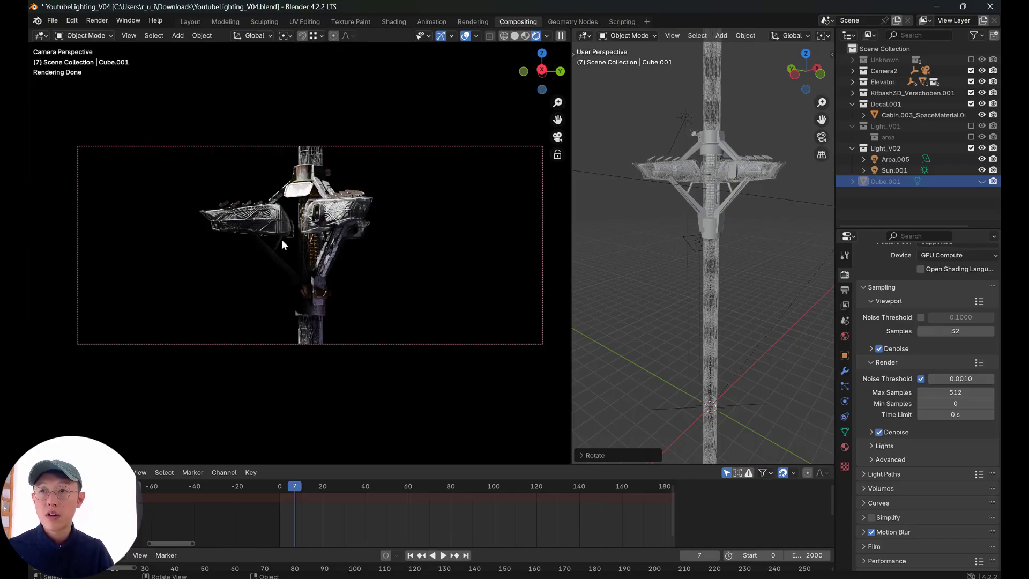
pyautogui.click(96, 20)
pyautogui.click(116, 30)
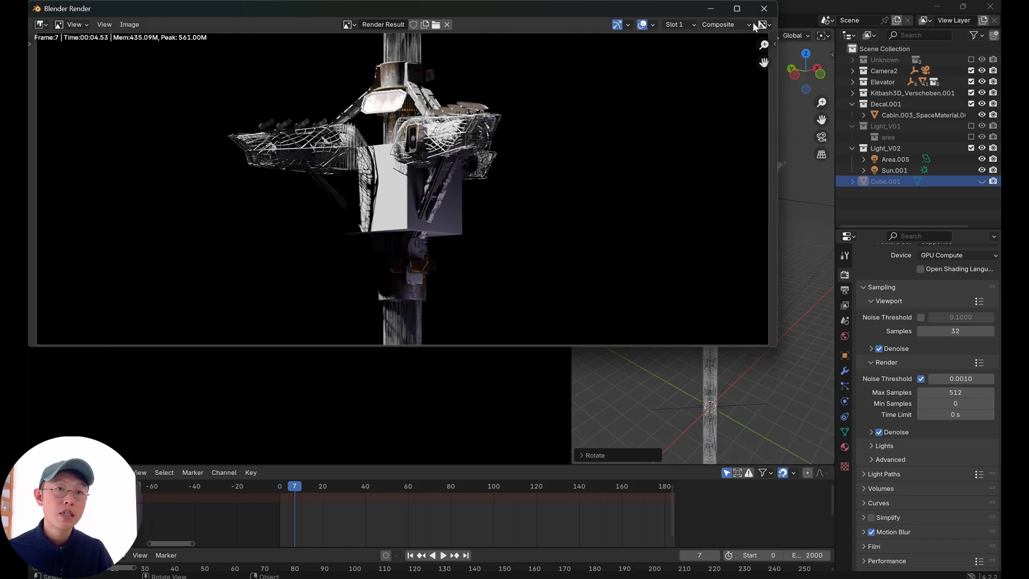
pyautogui.click(774, 9)
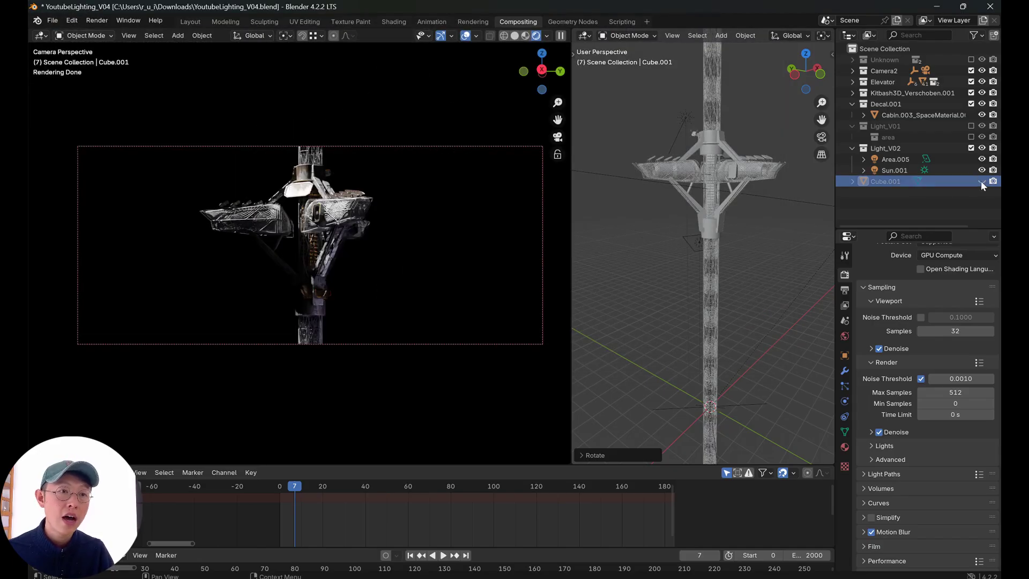
# Disable the cube in renders and place it in a new collection excluded from the view layer.
pyautogui.click(993, 181)
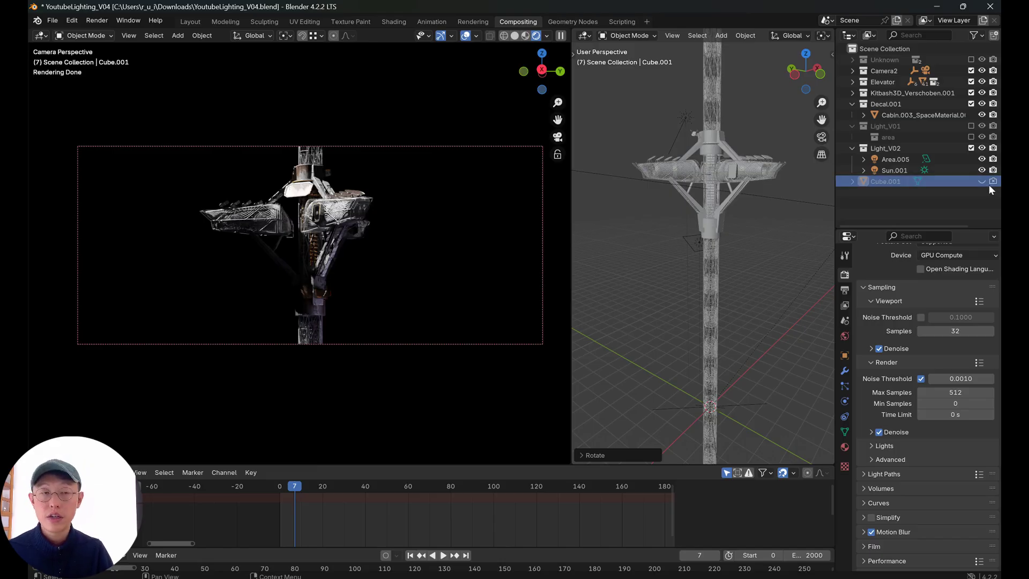
pyautogui.rightClick(926, 201)
pyautogui.click(925, 201)
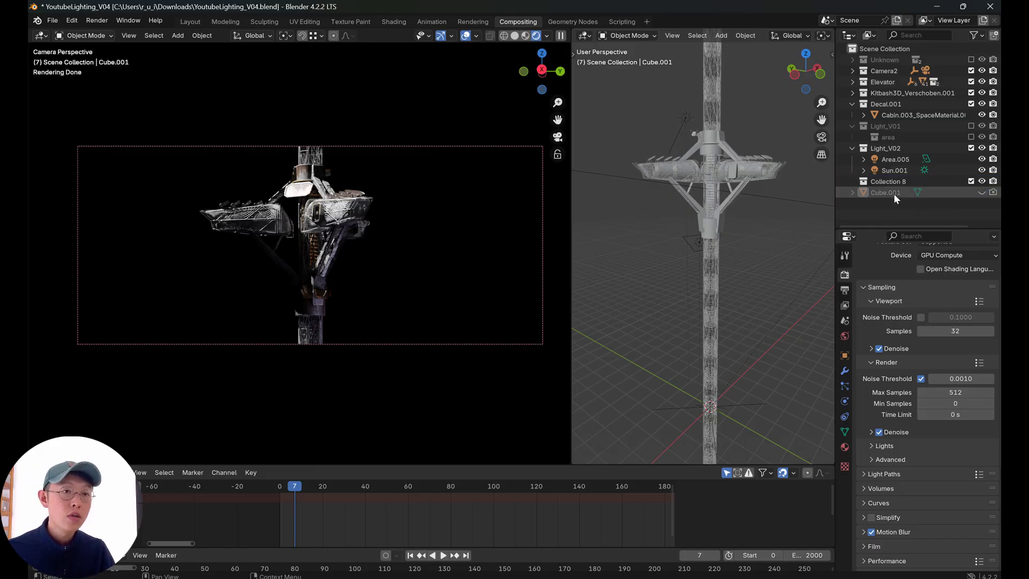
pyautogui.click(993, 181)
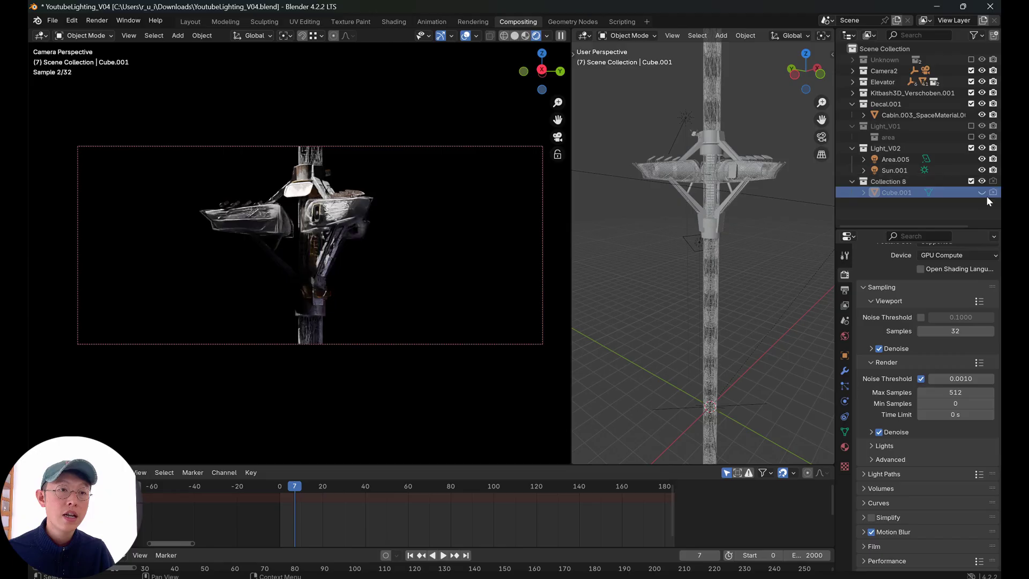
pyautogui.click(970, 181)
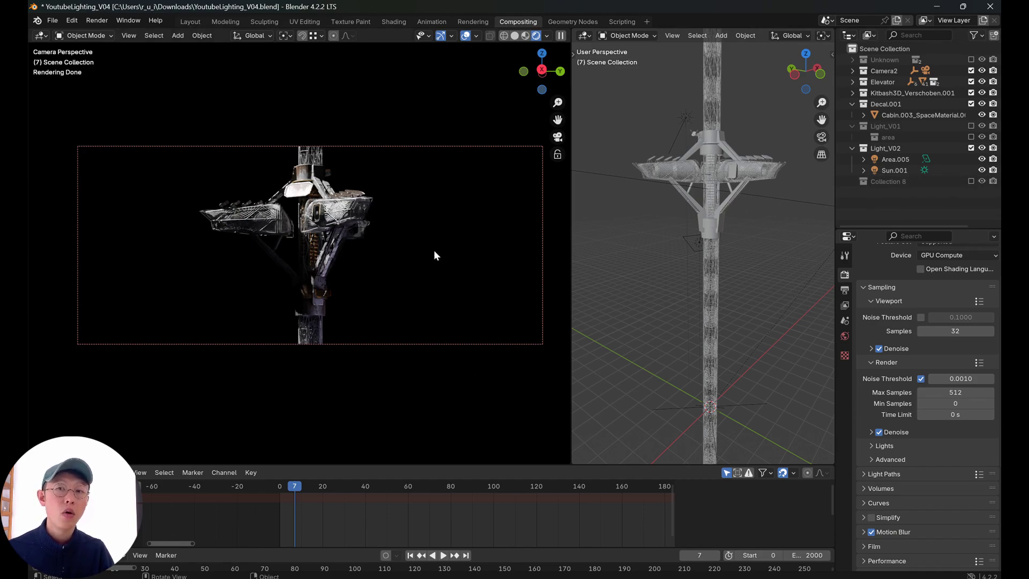
# Render the current frame with the cube's collection excluded.
pyautogui.click(97, 21)
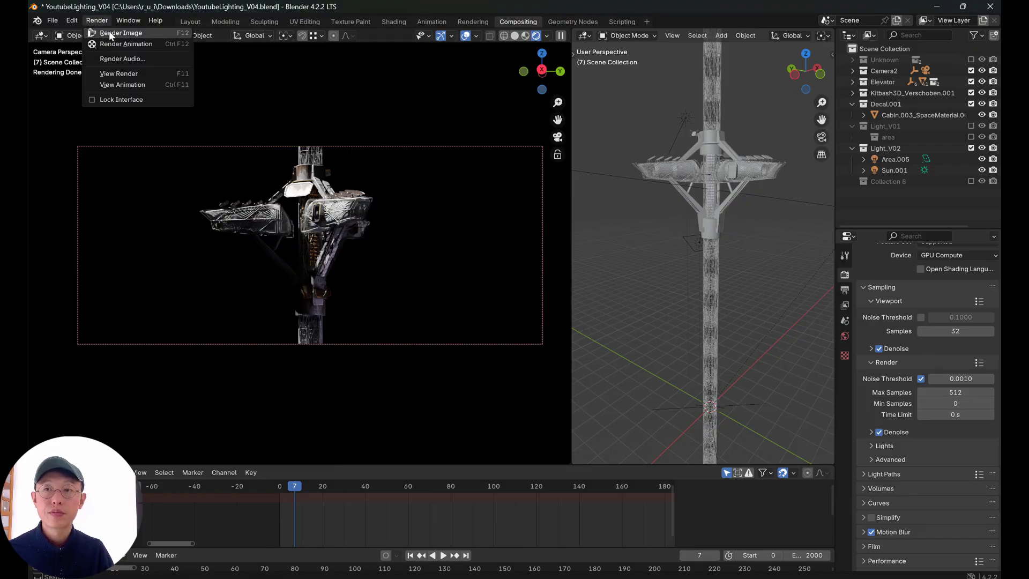
pyautogui.click(110, 31)
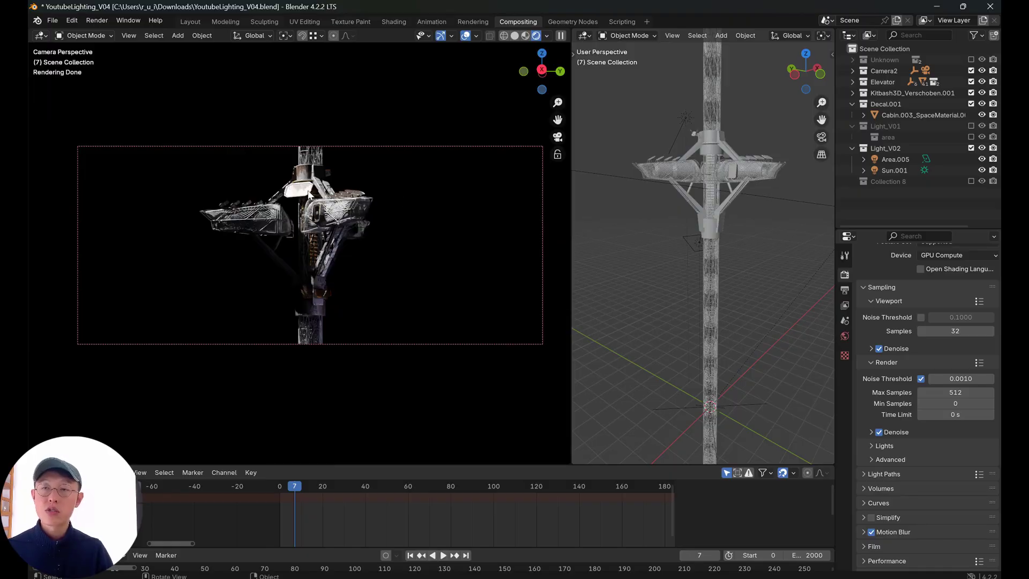
# Examine the output resolution, frame range and output path before rendering the animation.
pyautogui.click(95, 21)
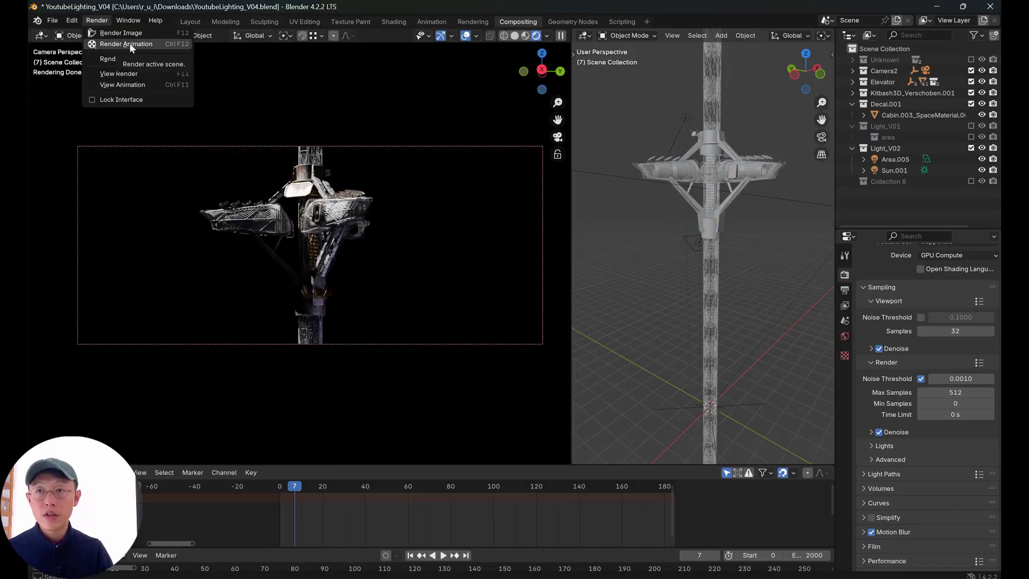
pyautogui.click(845, 289)
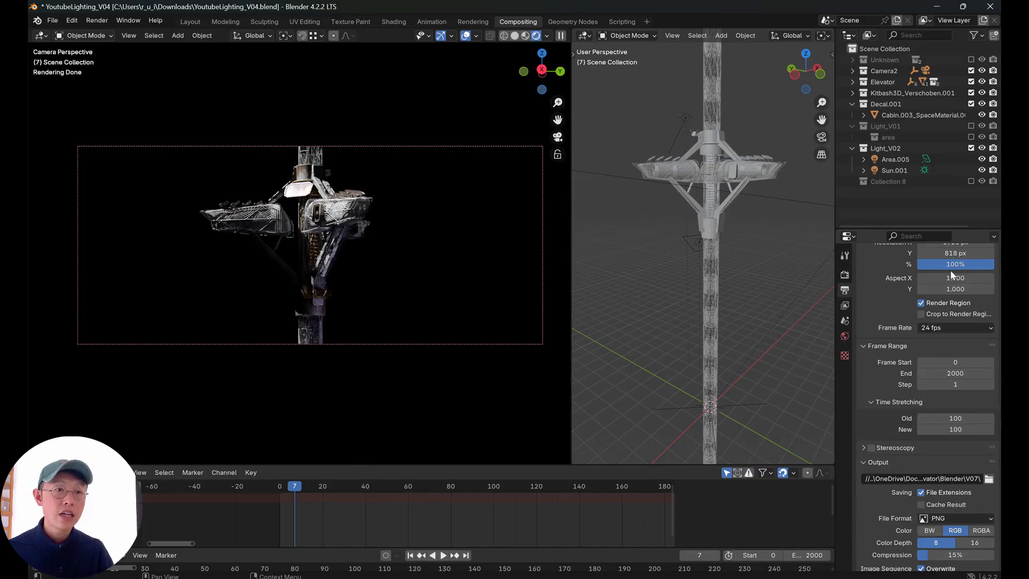
pyautogui.scroll(2, 964, 273)
pyautogui.scroll(1, 959, 367)
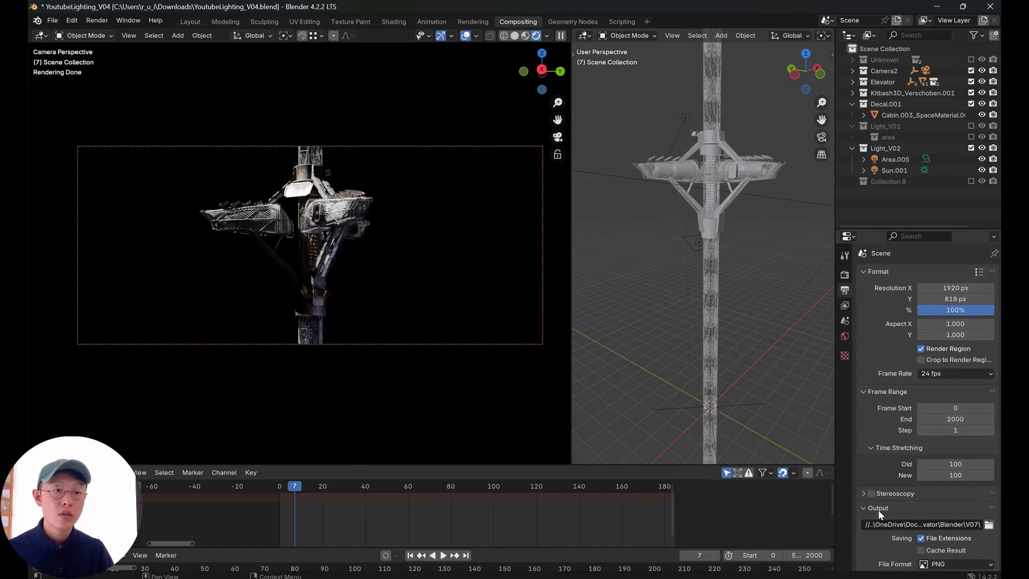